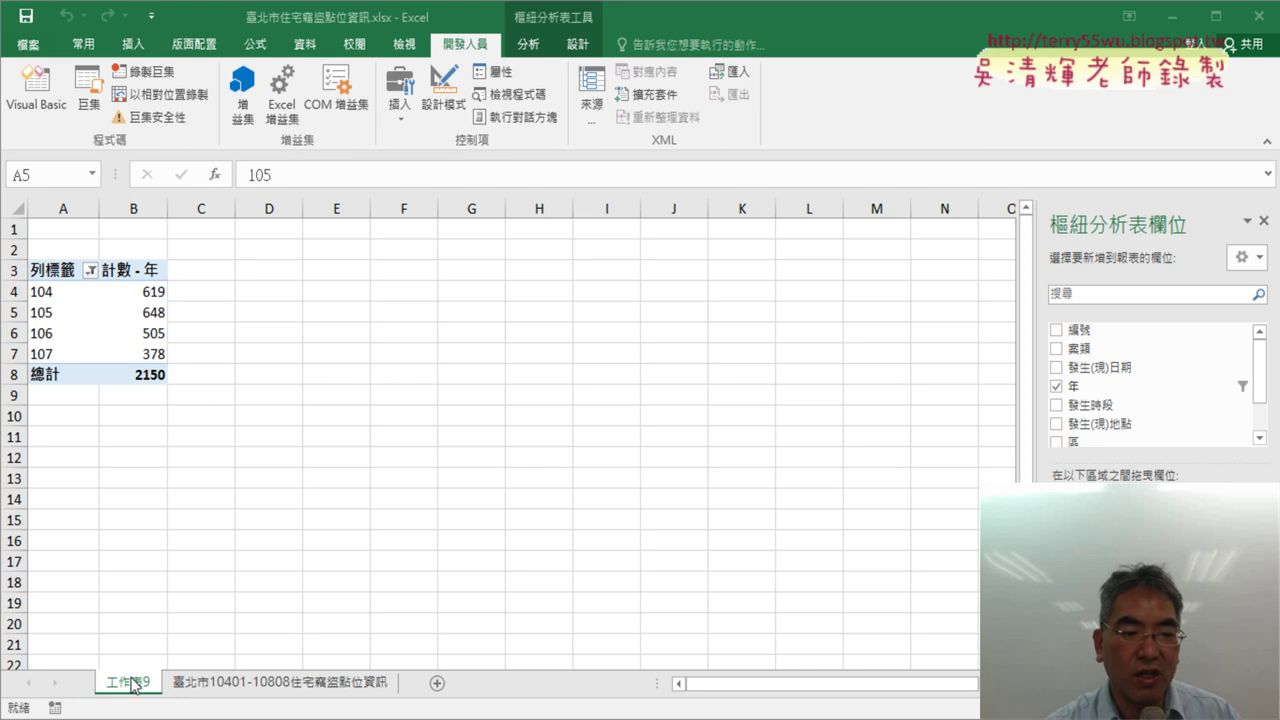
Step: Delete sheet 工作表9, then run the 樞紐表 macro, which adds 工作表10 and hits runtime error 5
left_click(130, 684)
right_click(153, 685)
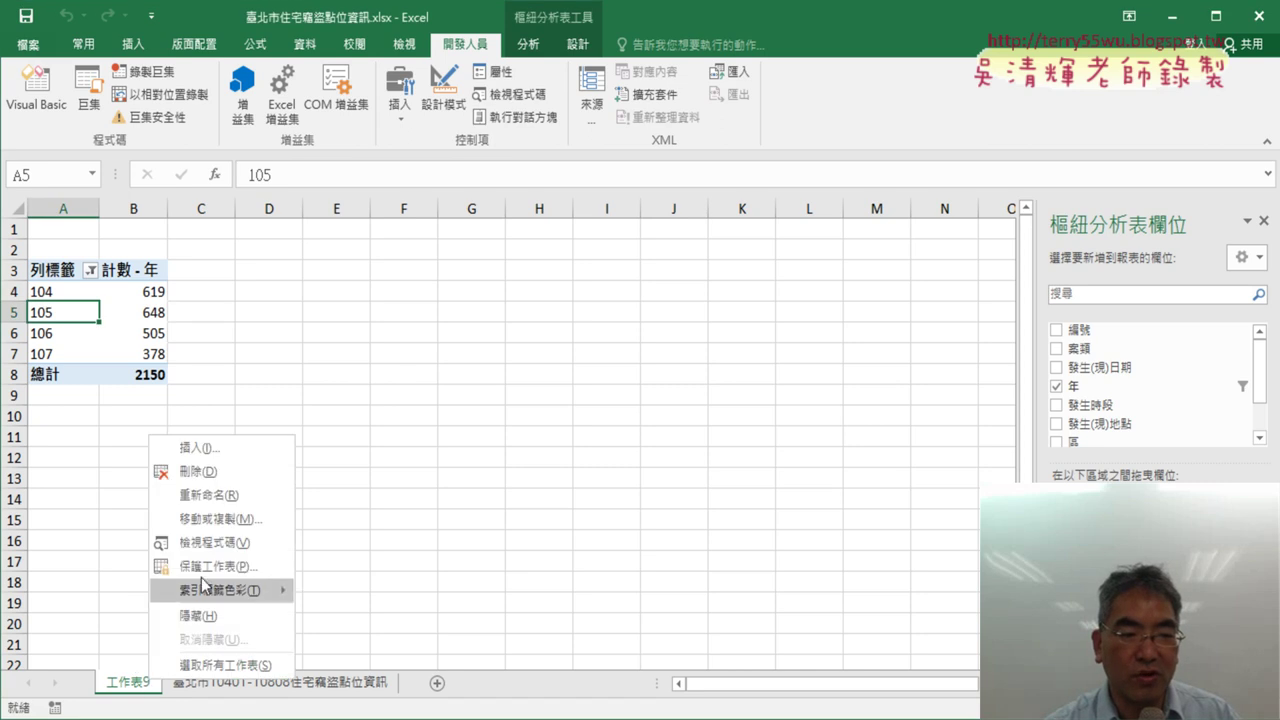
left_click(215, 474)
left_click(604, 423)
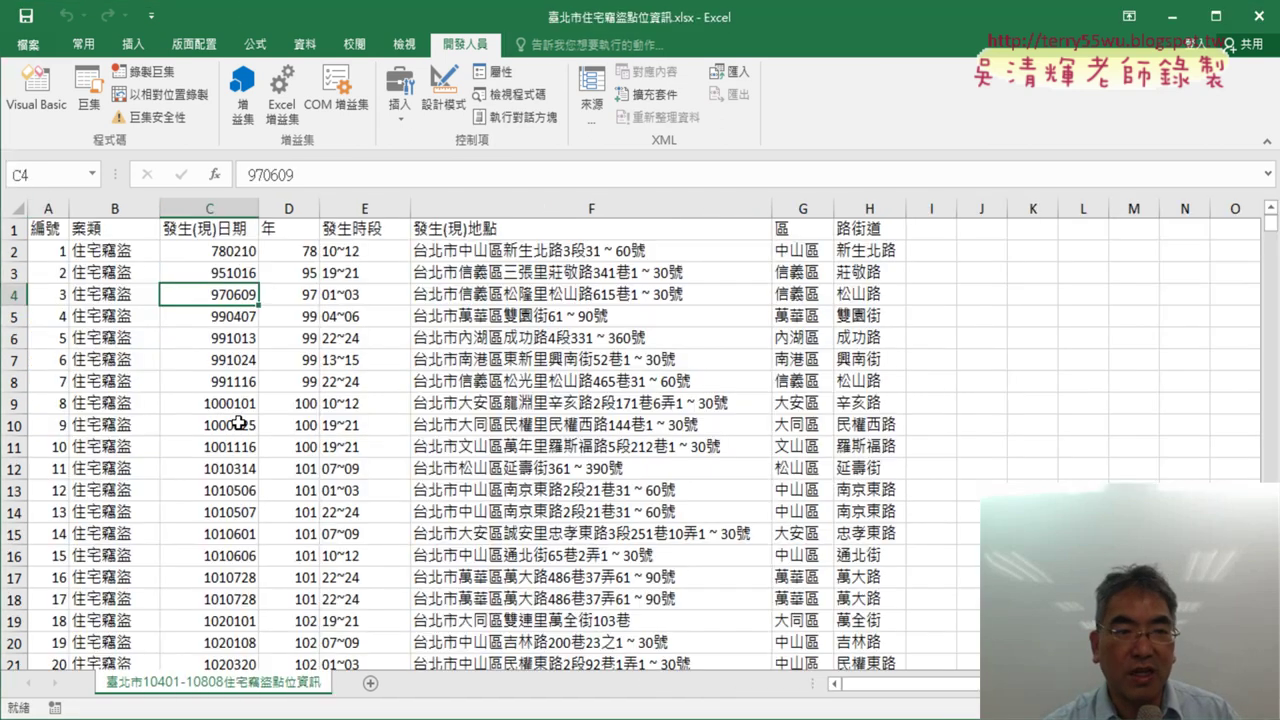
left_click(82, 105)
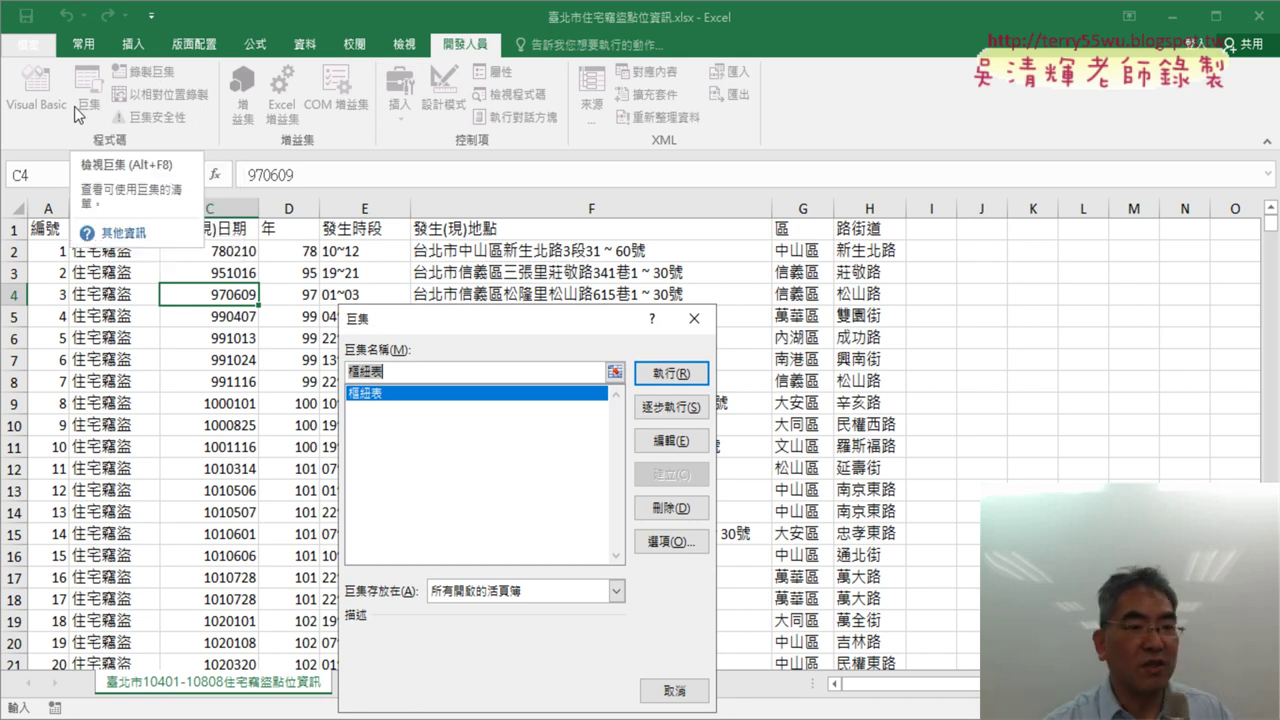
left_click(665, 376)
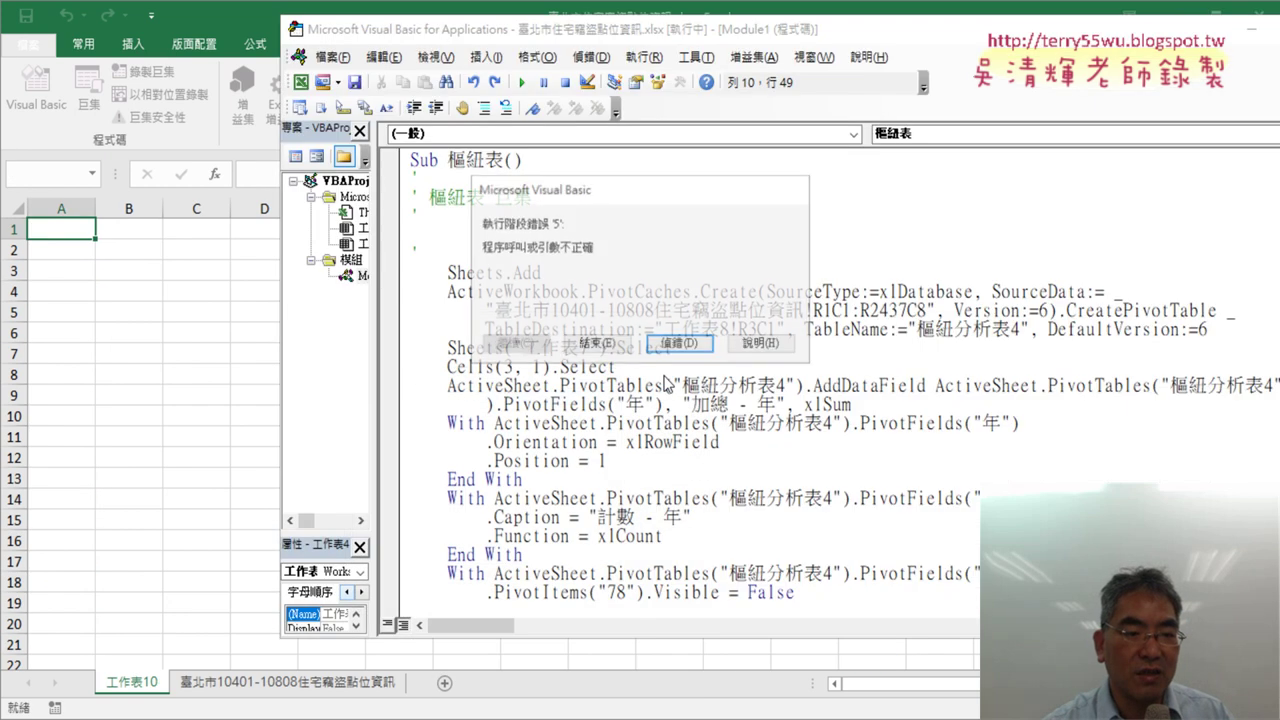
Step: In the debugger, remove 工作表8! from TableDestination and delete the Sheets/Cells selection lines
left_click(685, 345)
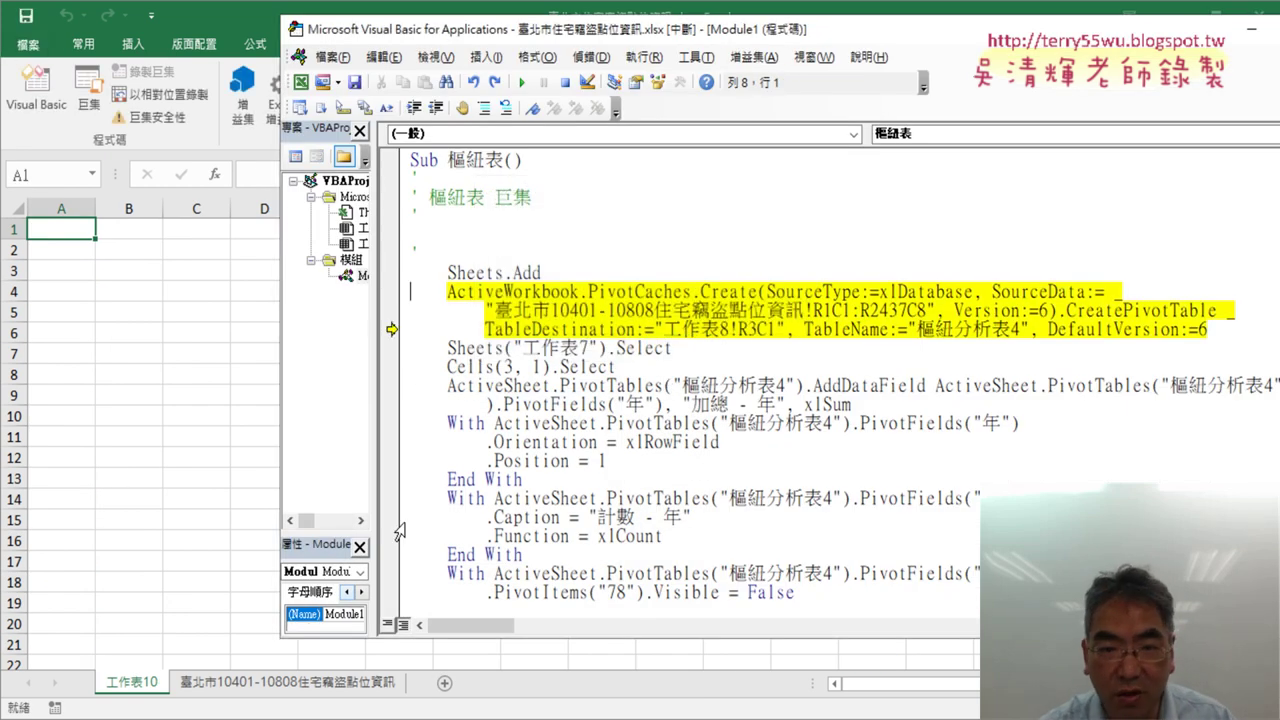
left_click(660, 329)
left_click_drag(660, 329, 730, 333)
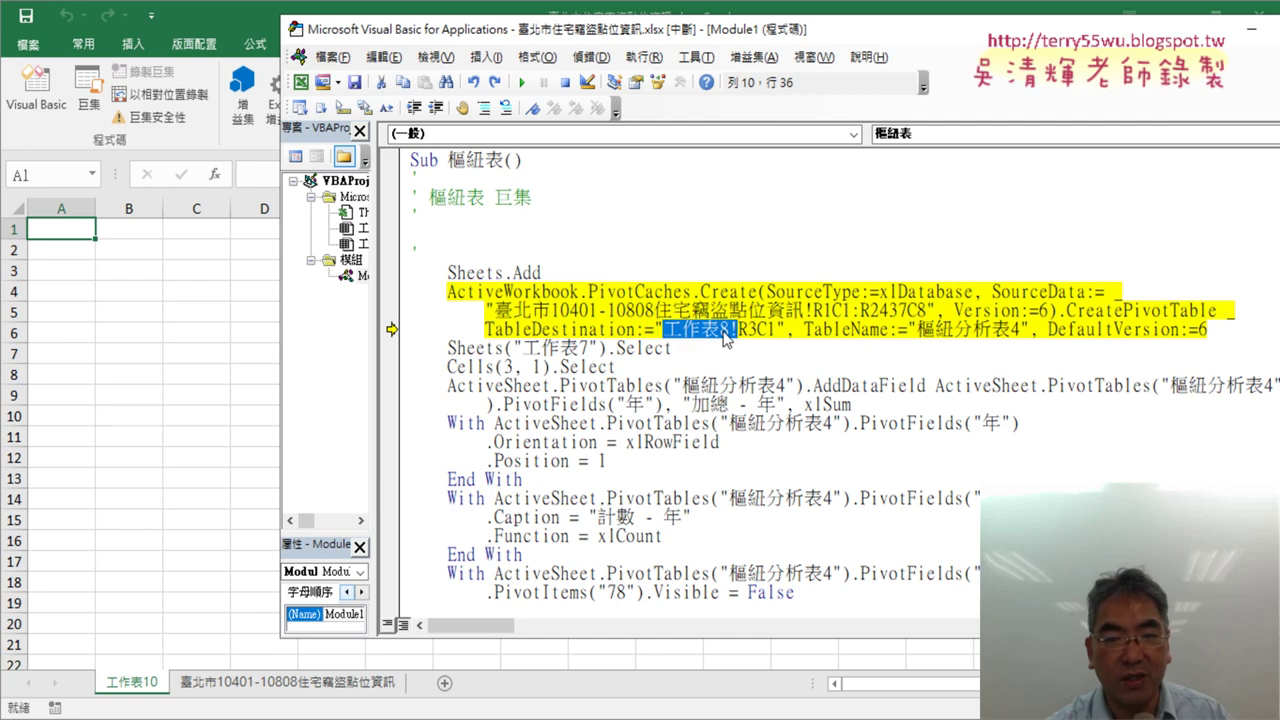
key("Delete")
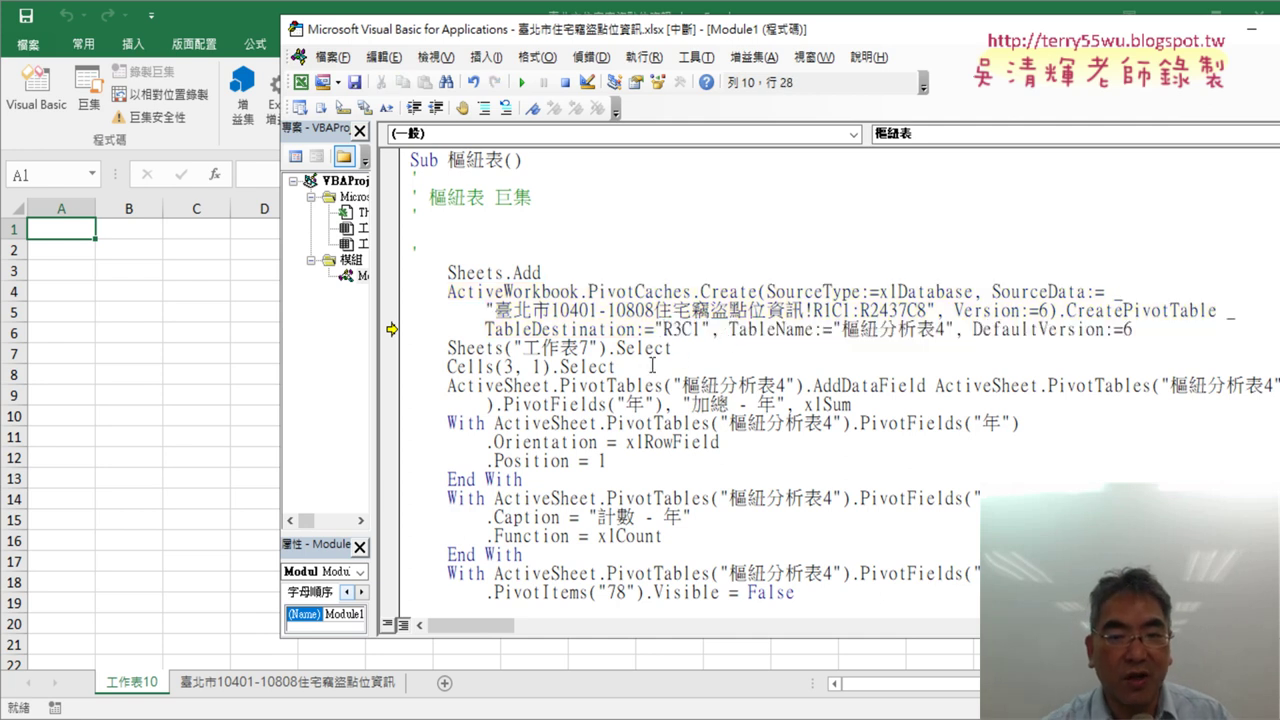
left_click_drag(618, 367, 396, 350)
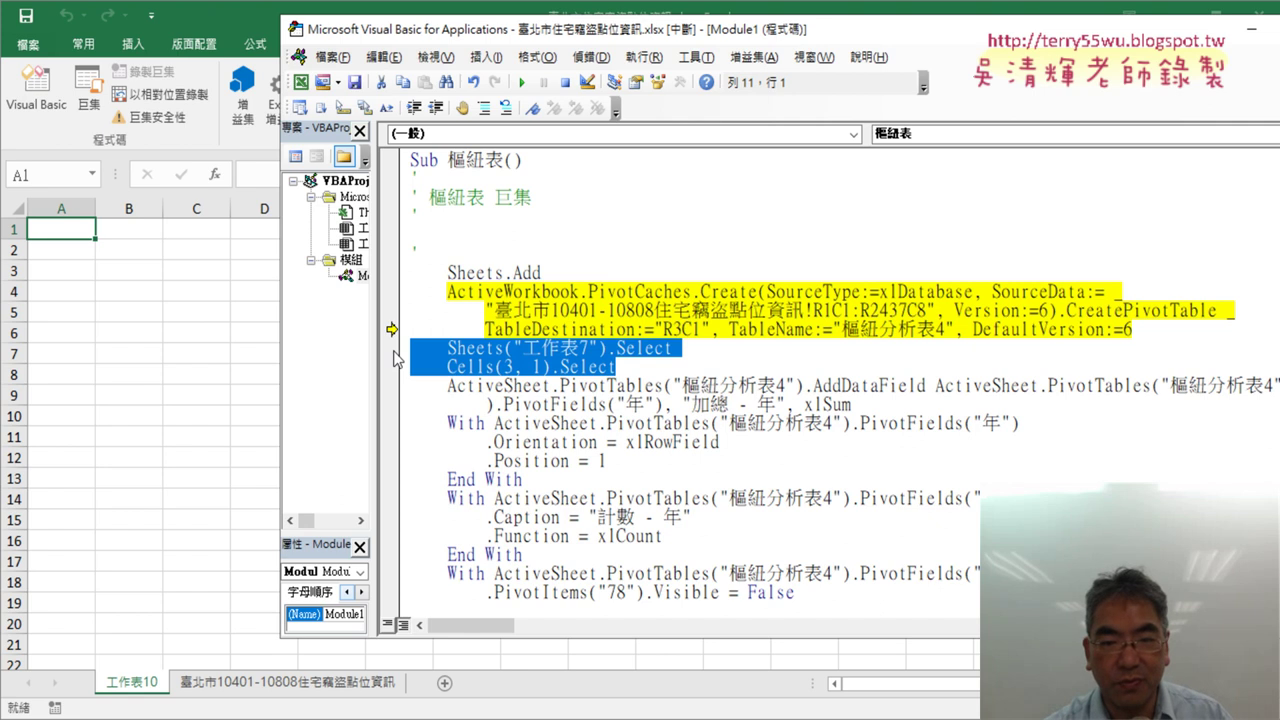
key("Delete")
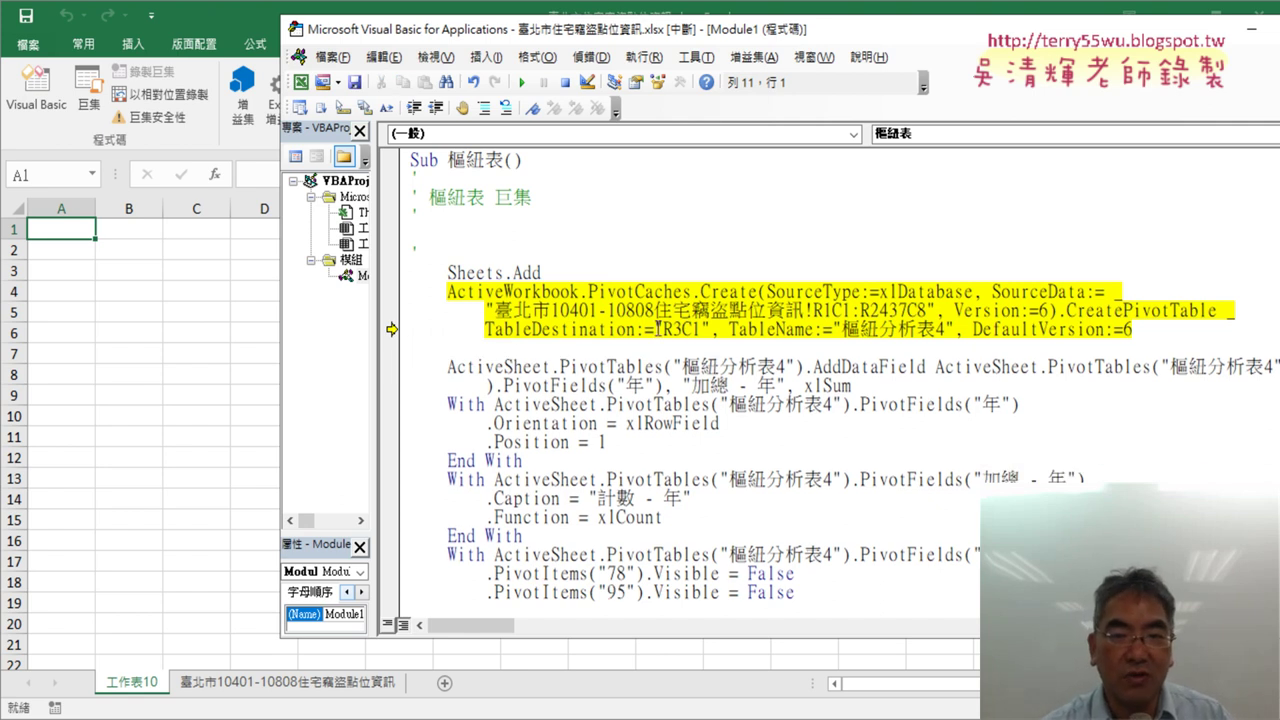
Step: Change the destination R3C1 to R1C1 and step the pivot creation line with F8
left_click_drag(655, 329, 710, 329)
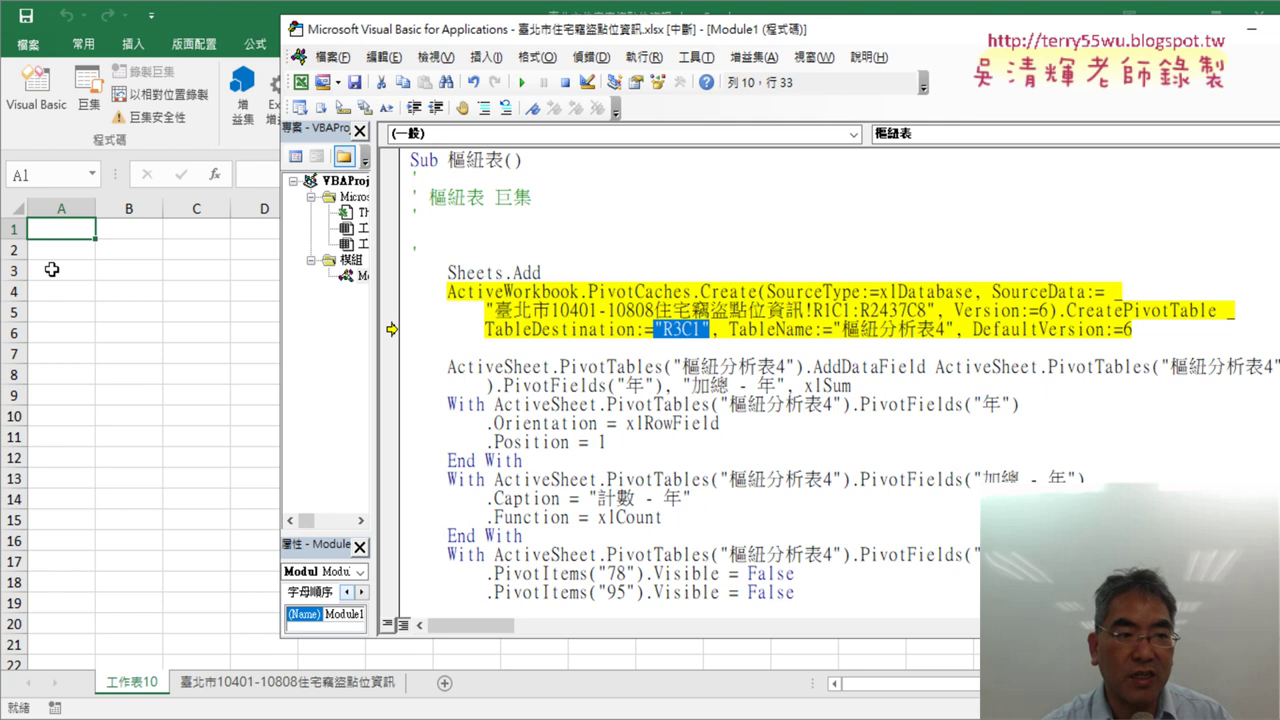
mouse_move(680, 330)
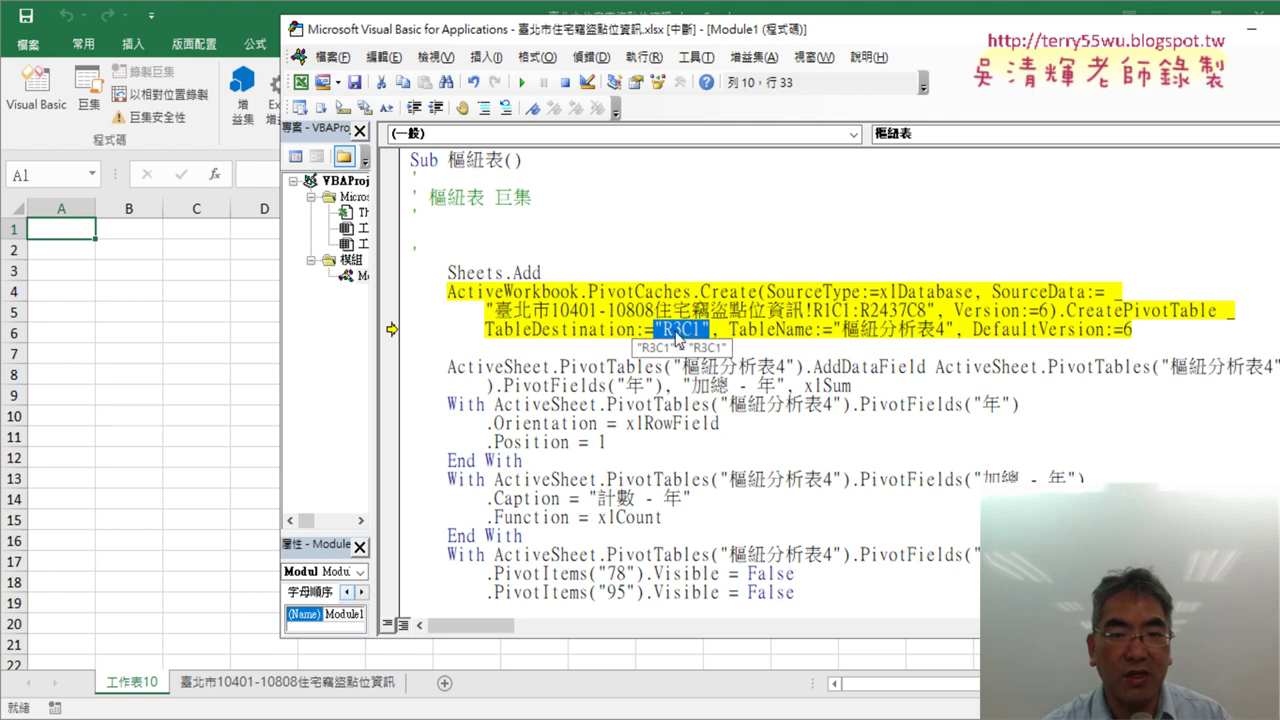
left_click_drag(686, 330, 672, 333)
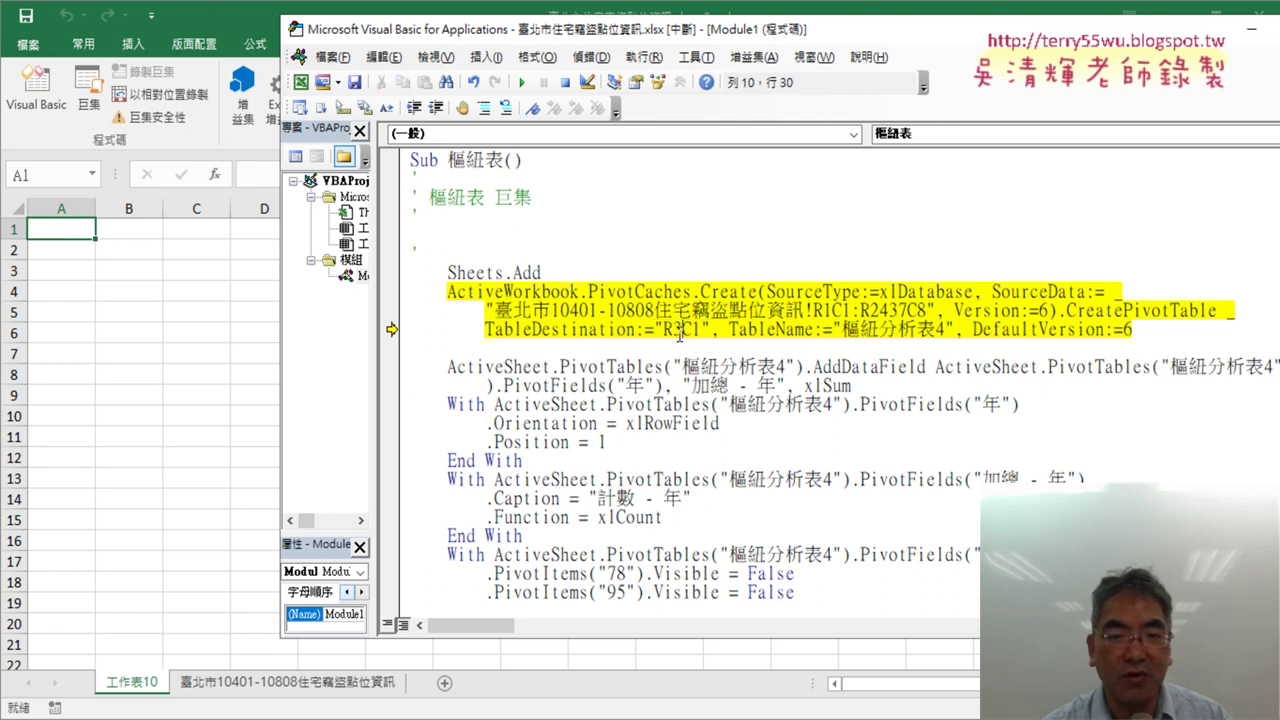
type("1")
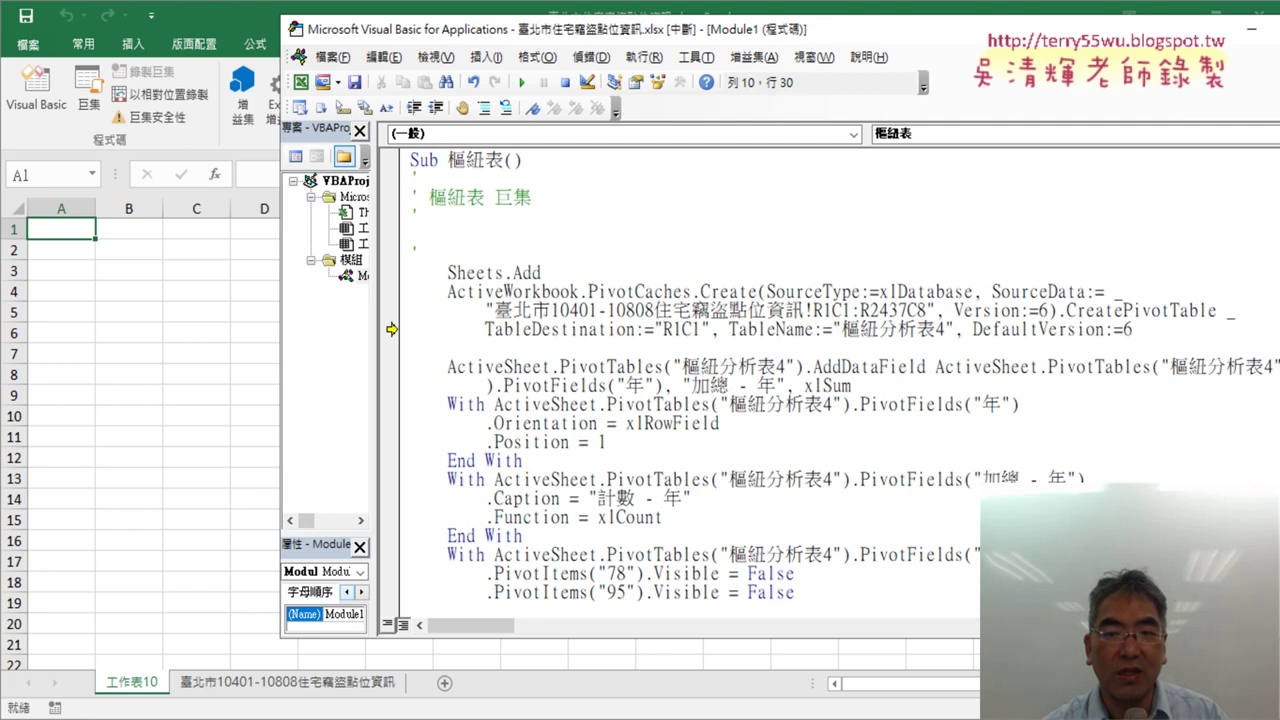
left_click(669, 479)
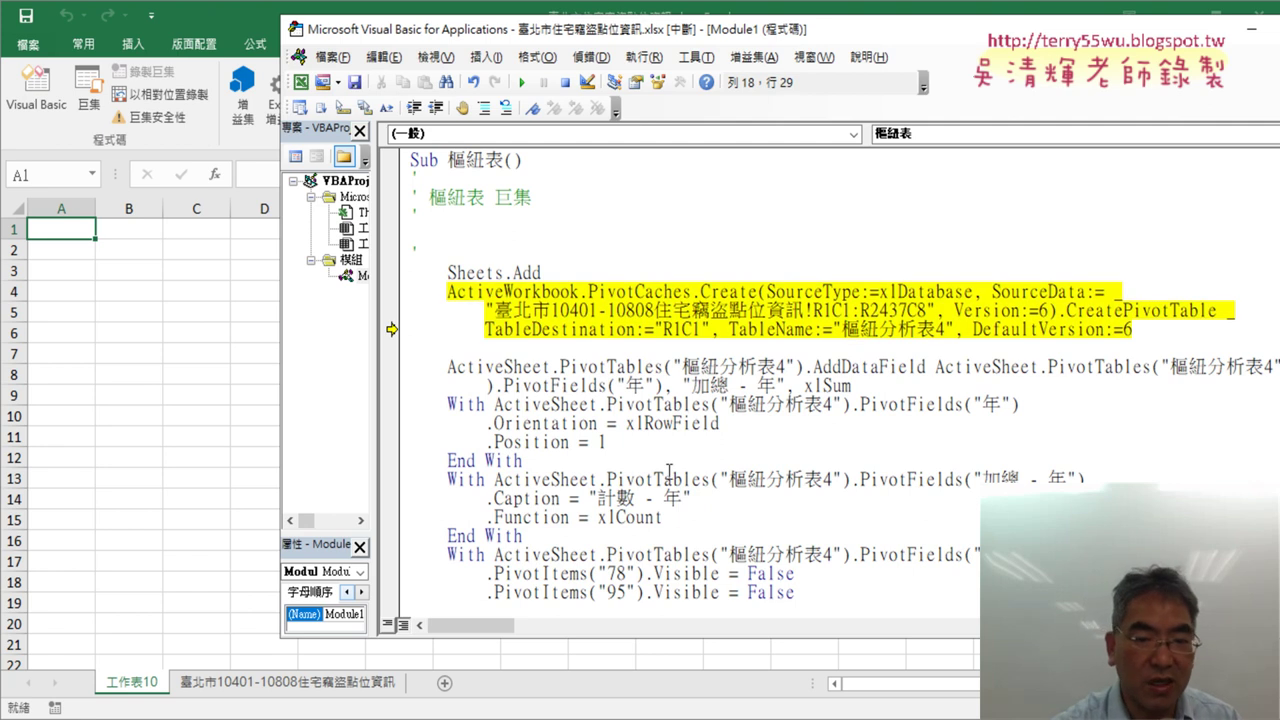
key("F8")
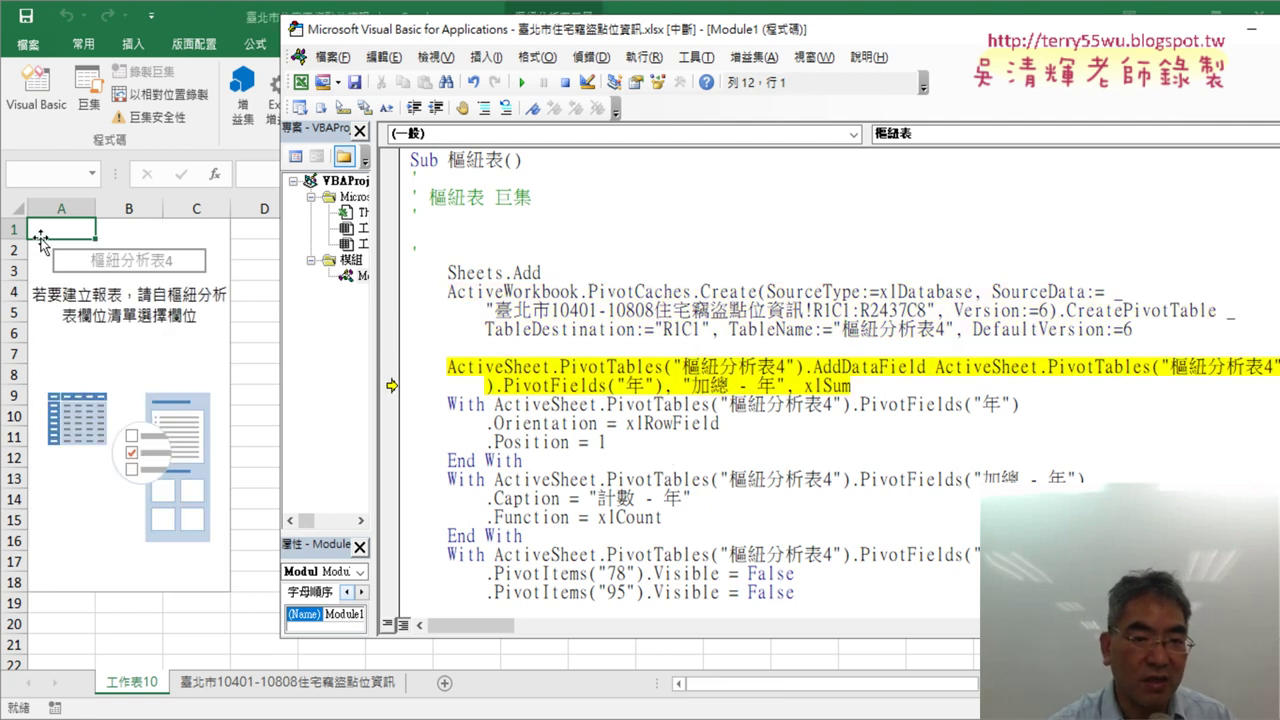
Step: Continue the macro to fill the year-count pivot, then replace "R1C1" with [A1] in TableDestination
key("F5")
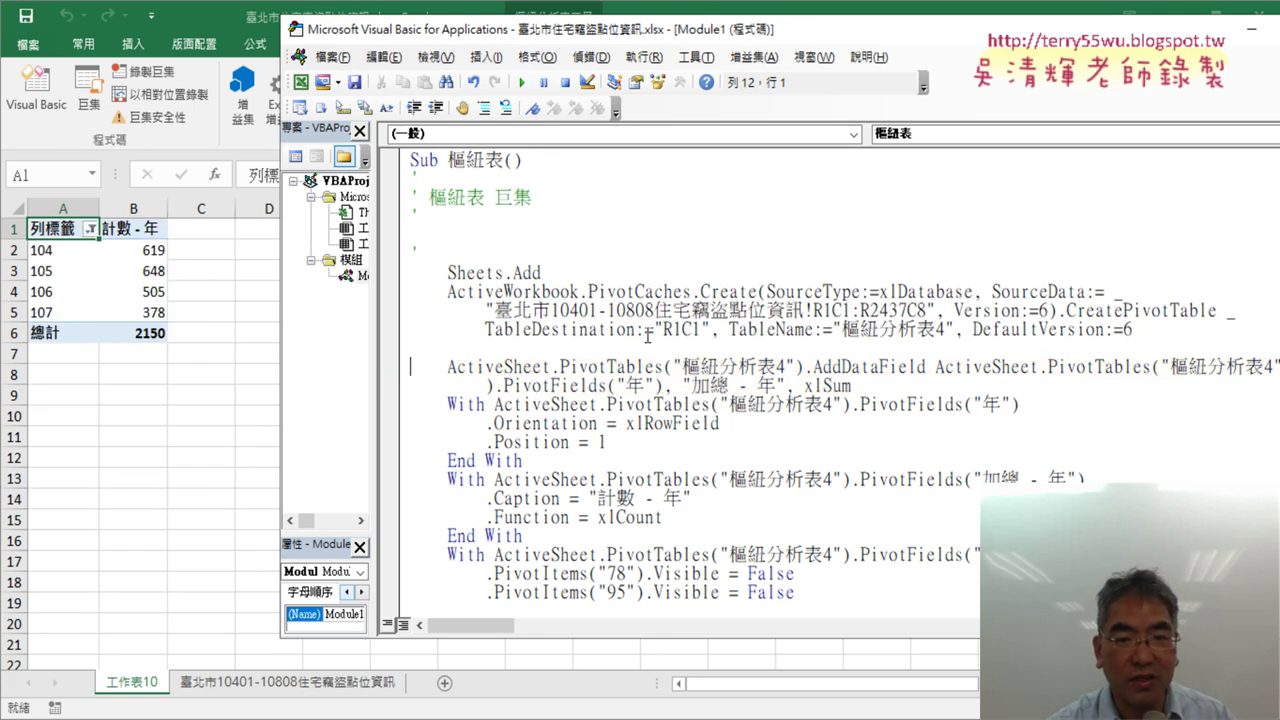
left_click_drag(652, 329, 711, 330)
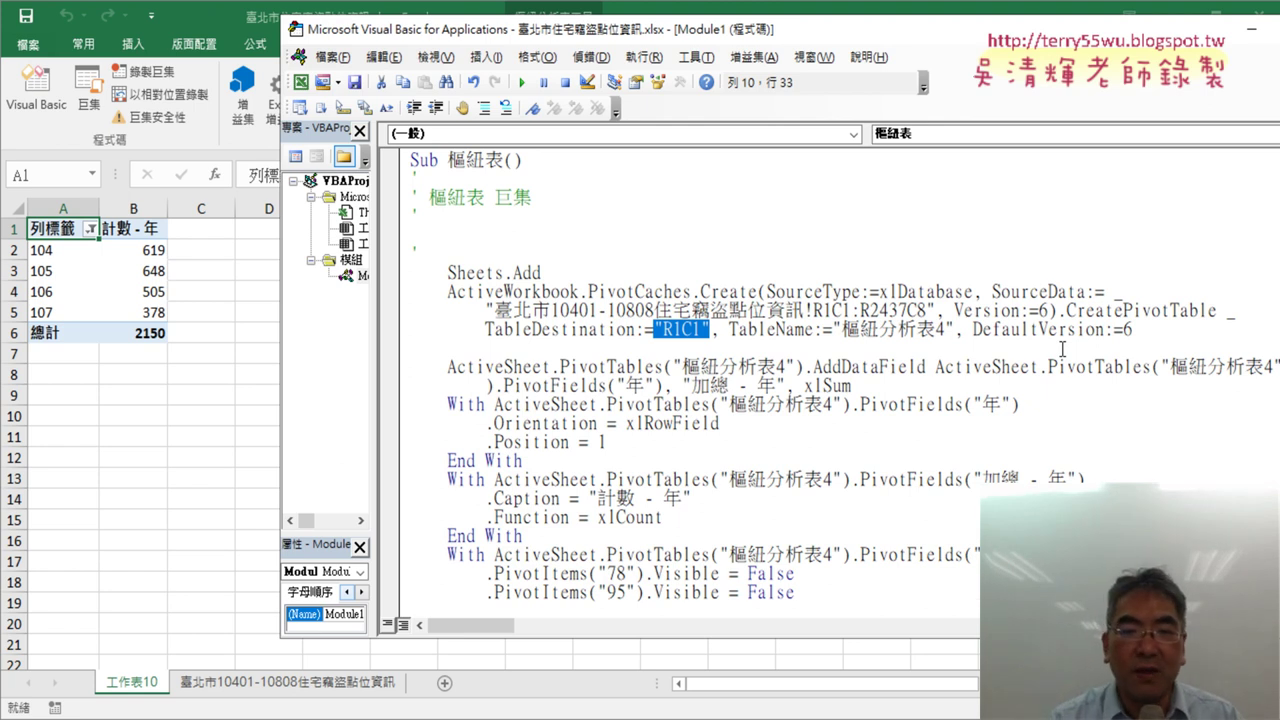
left_click(686, 330)
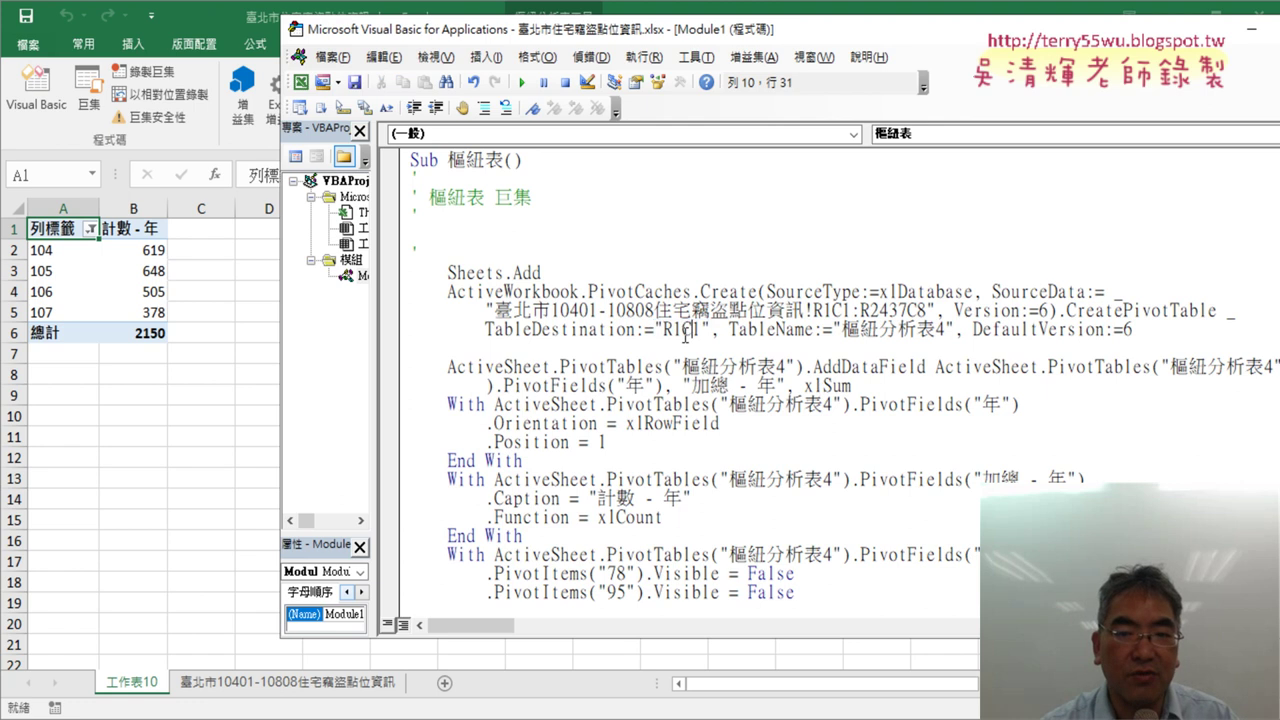
left_click_drag(686, 330, 662, 331)
left_click(694, 331)
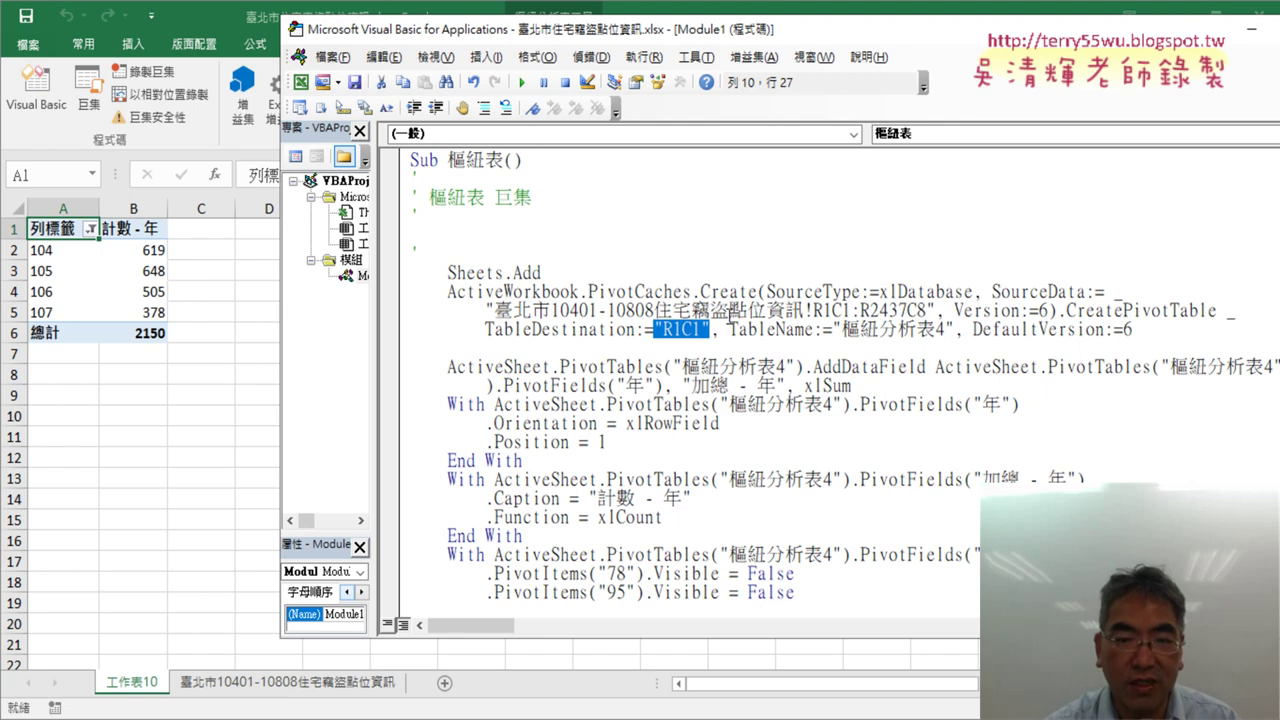
type("[]")
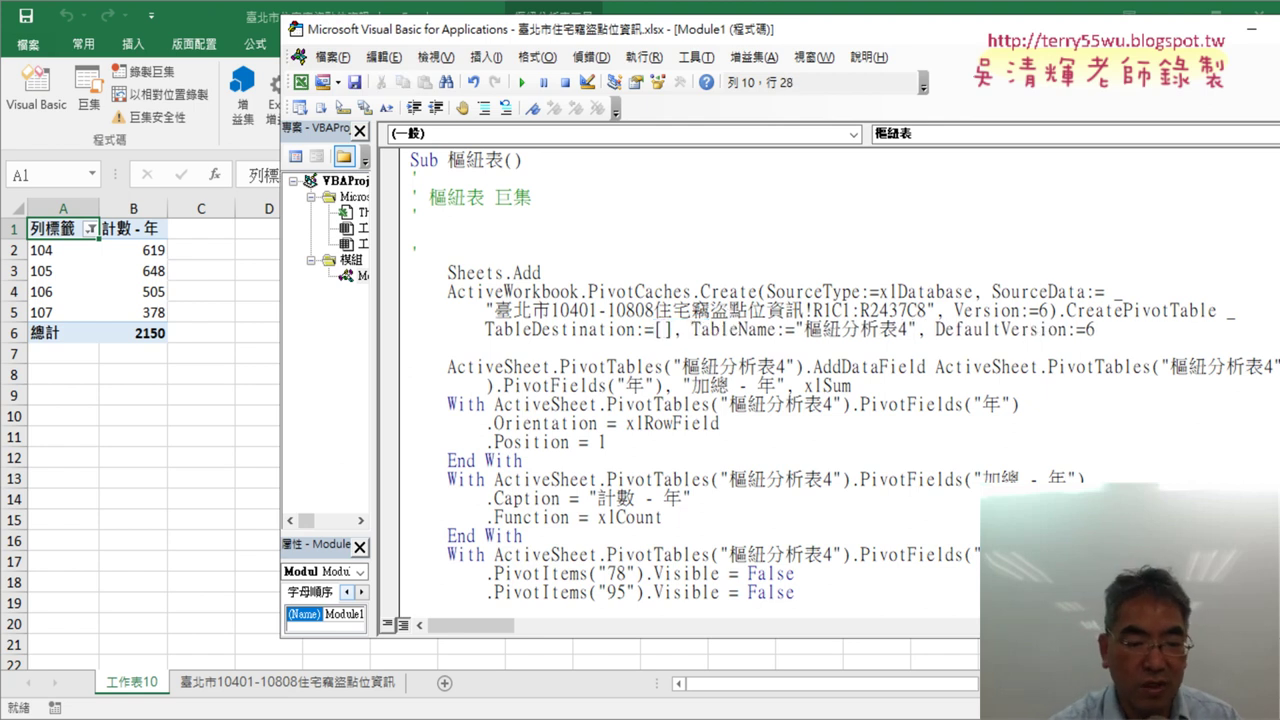
type("A")
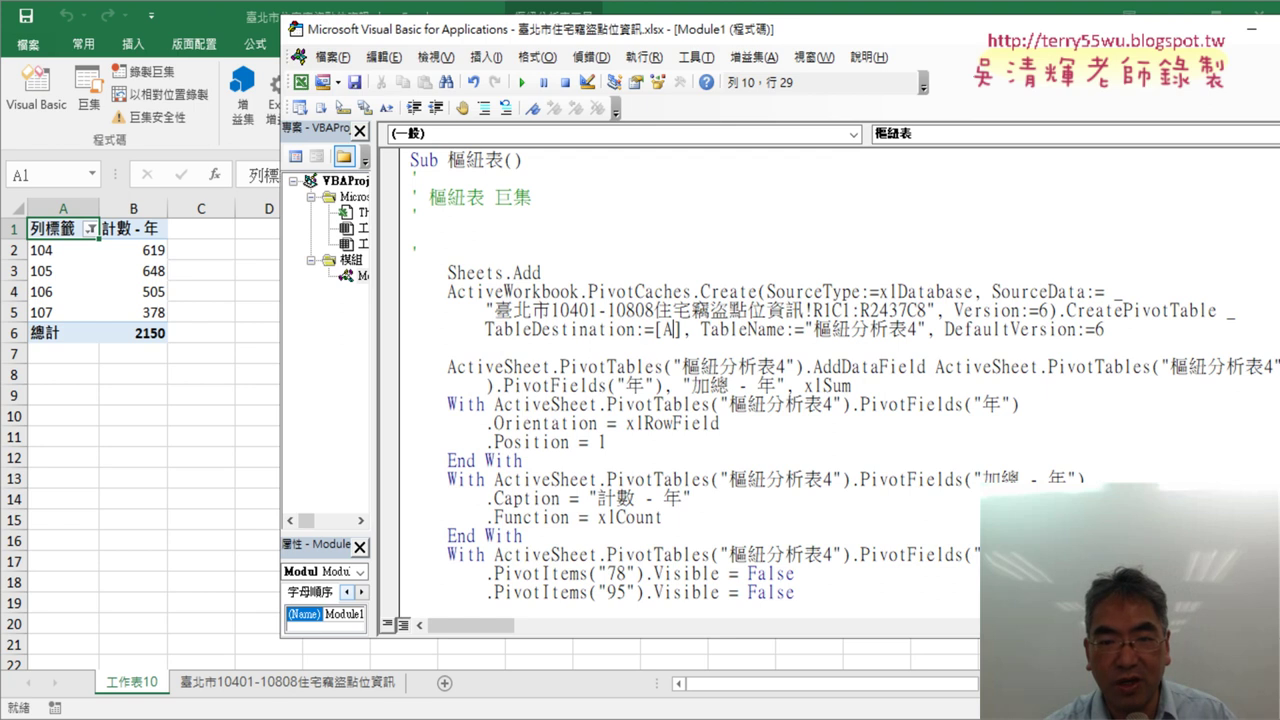
type("1")
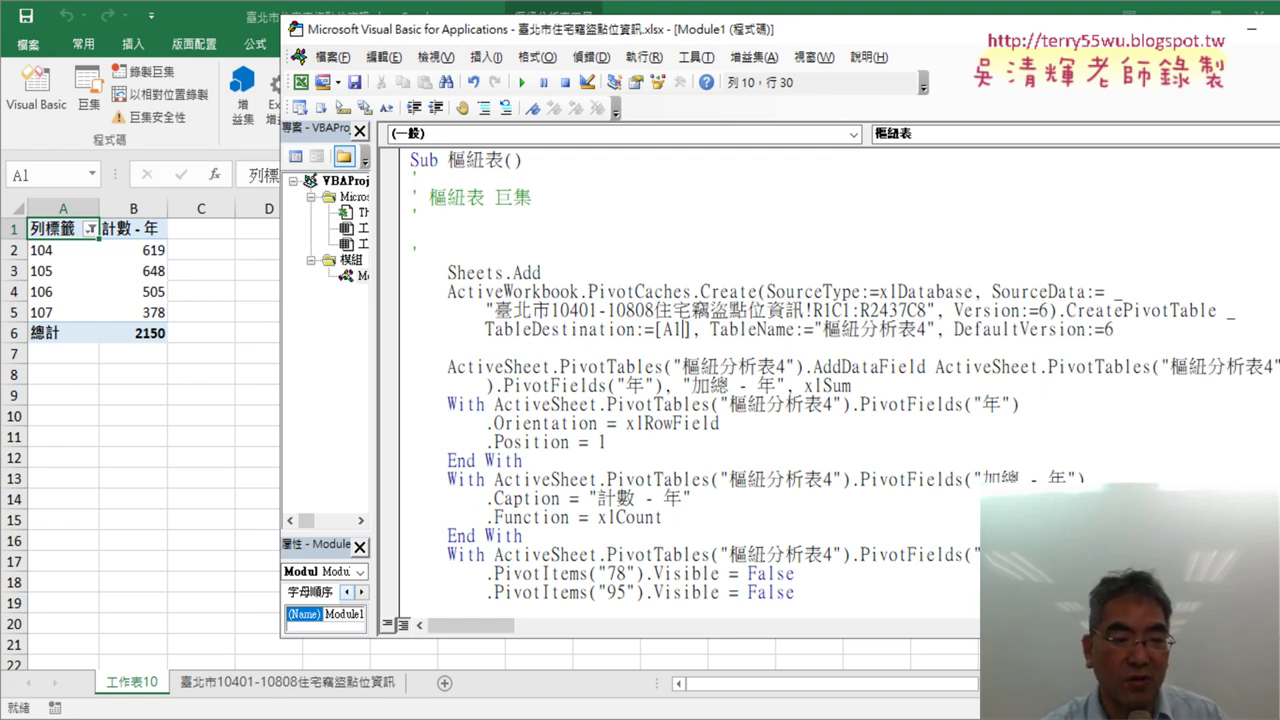
Step: Delete sheet 工作表10 and rerun the 樞紐表 macro, building the pivot on 工作表11
right_click(128, 686)
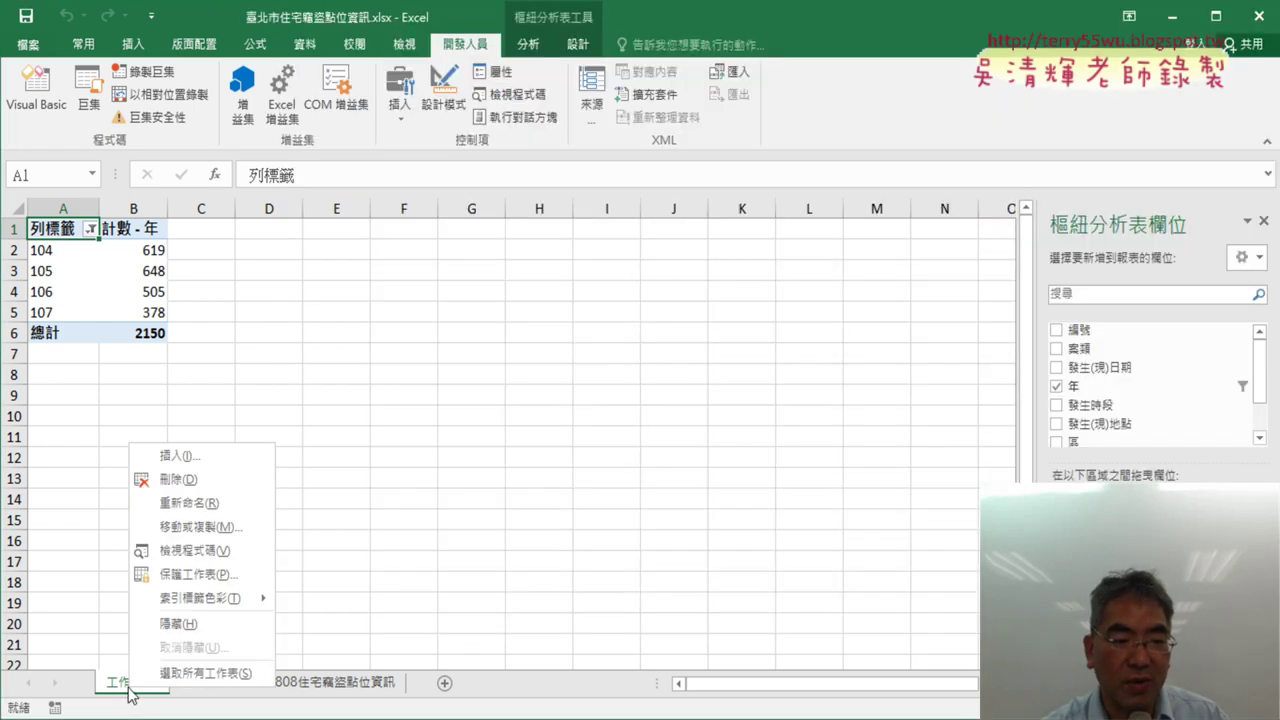
left_click(197, 482)
left_click(603, 422)
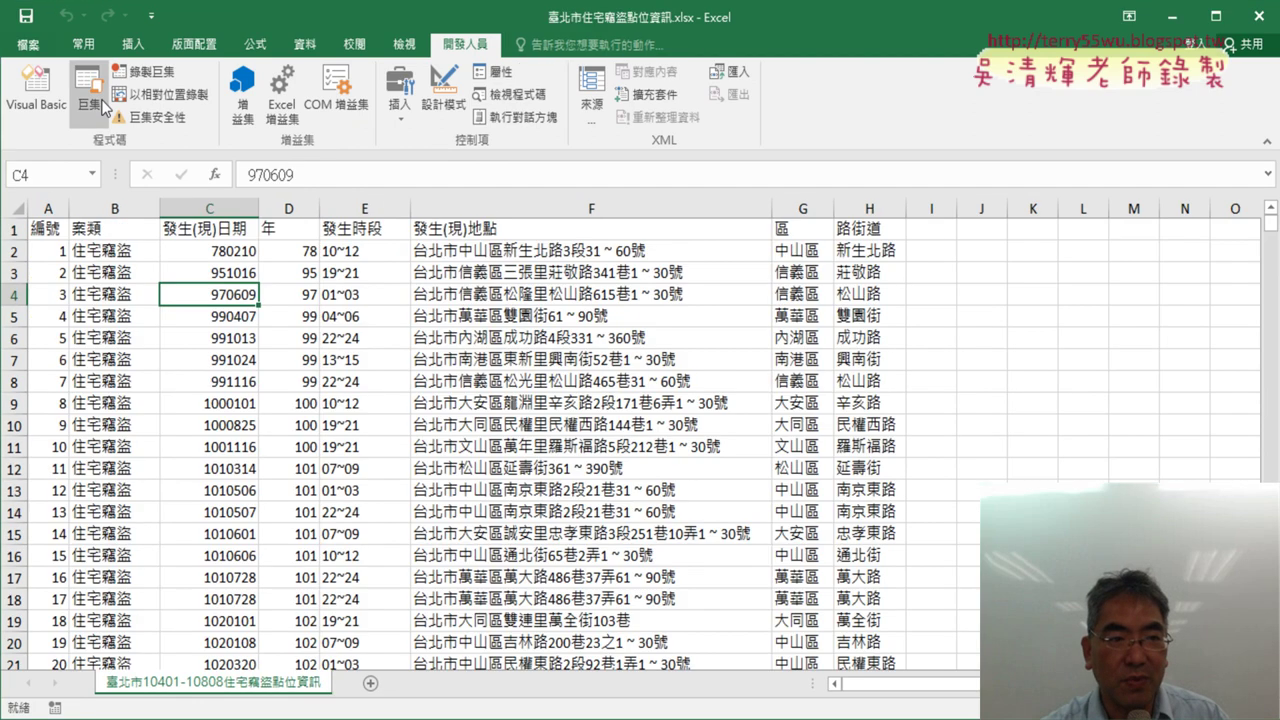
left_click(88, 95)
left_click(670, 376)
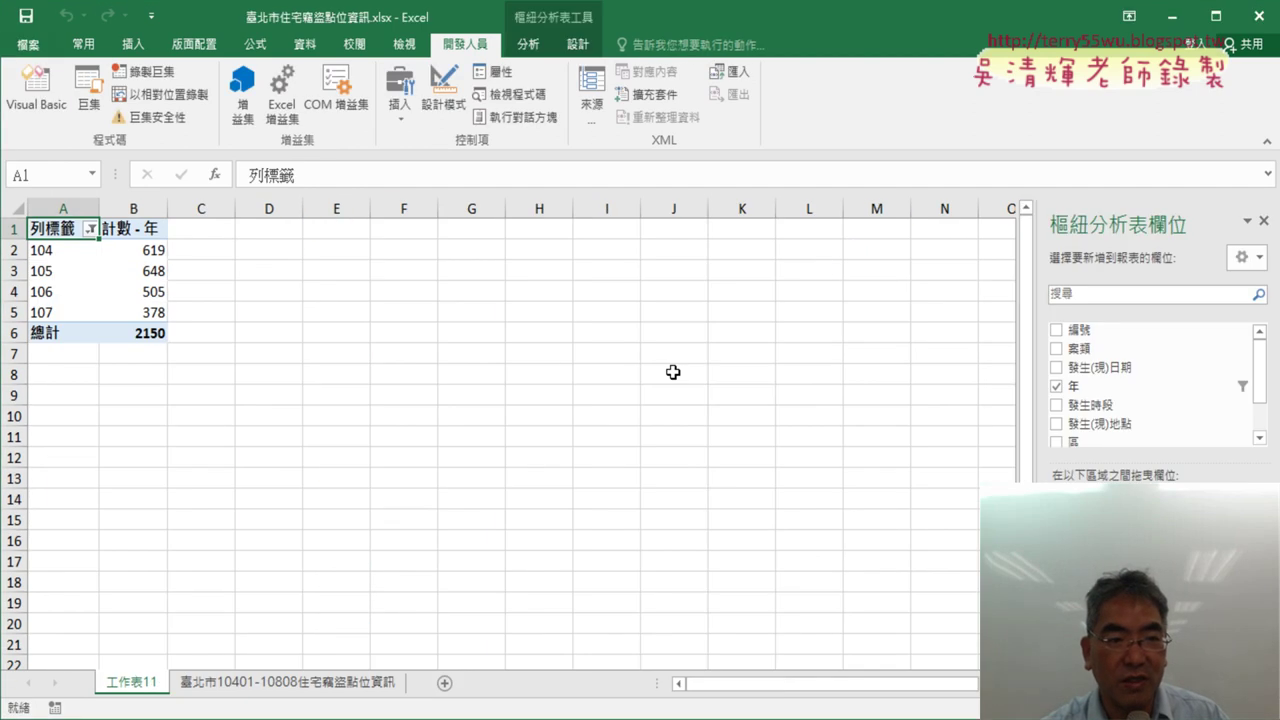
Step: Return to the Visual Basic code and select the =[A1] destination text
left_click(36, 95)
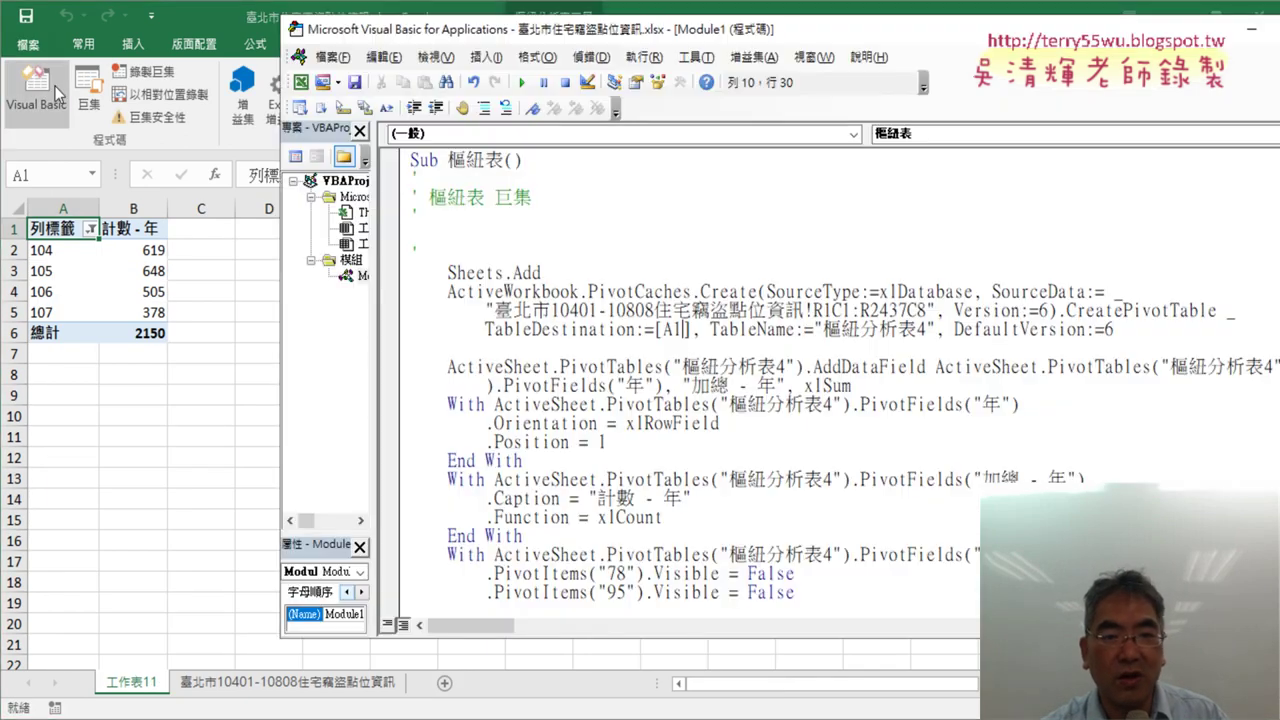
double_click(682, 329)
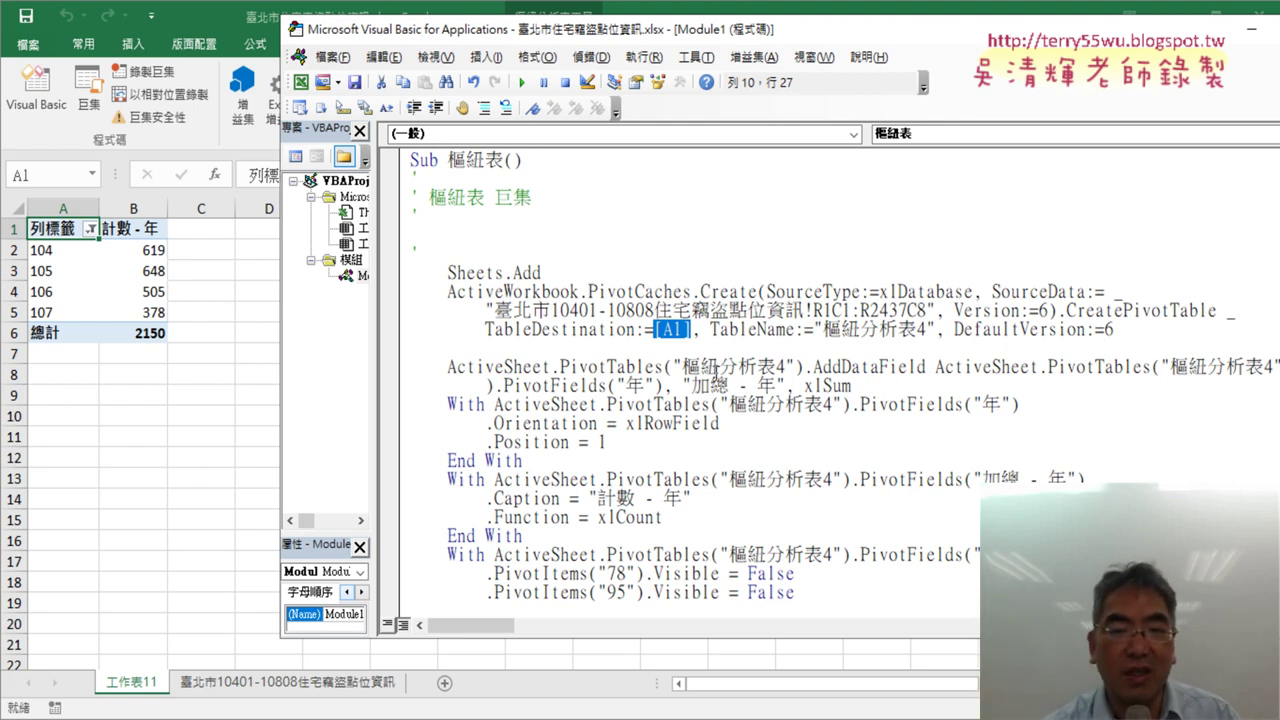
left_click(728, 330)
left_click_drag(652, 330, 688, 330)
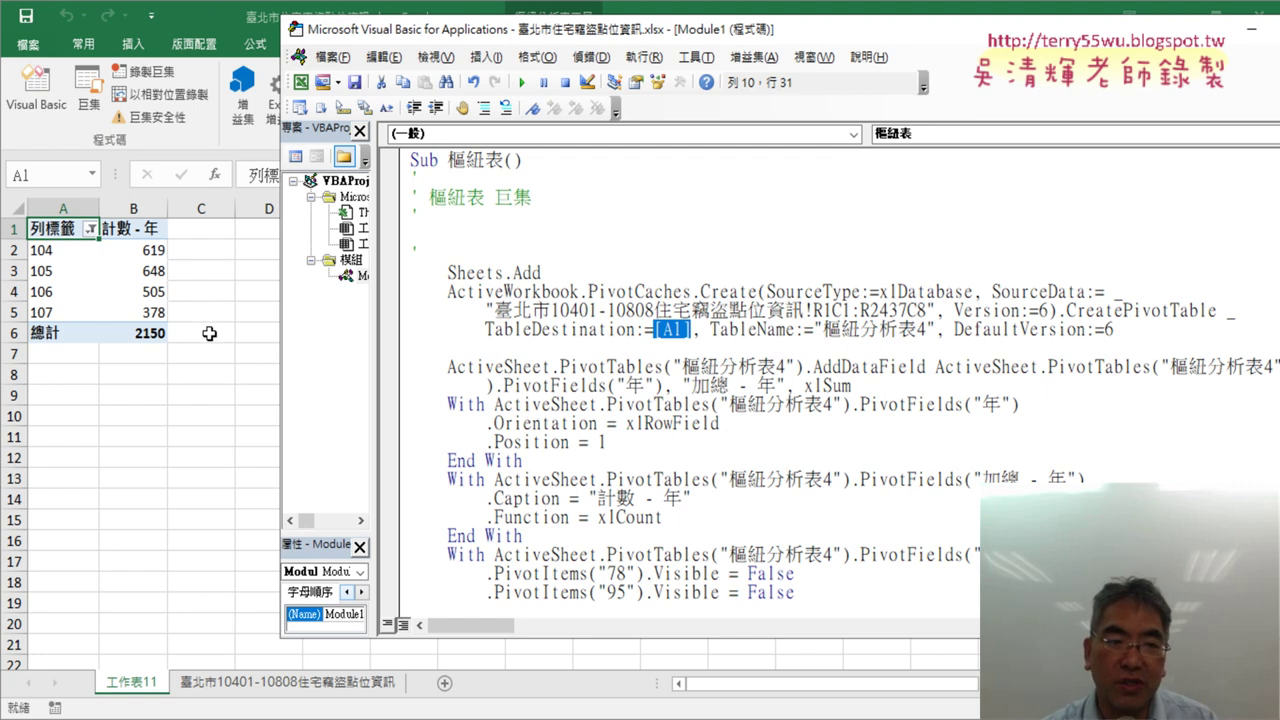
Step: Clear the stray D1:I9 selection, select cell A3 in the year pivot, and show the 分析 tools
left_click(209, 333)
left_click_drag(262, 240, 872, 441)
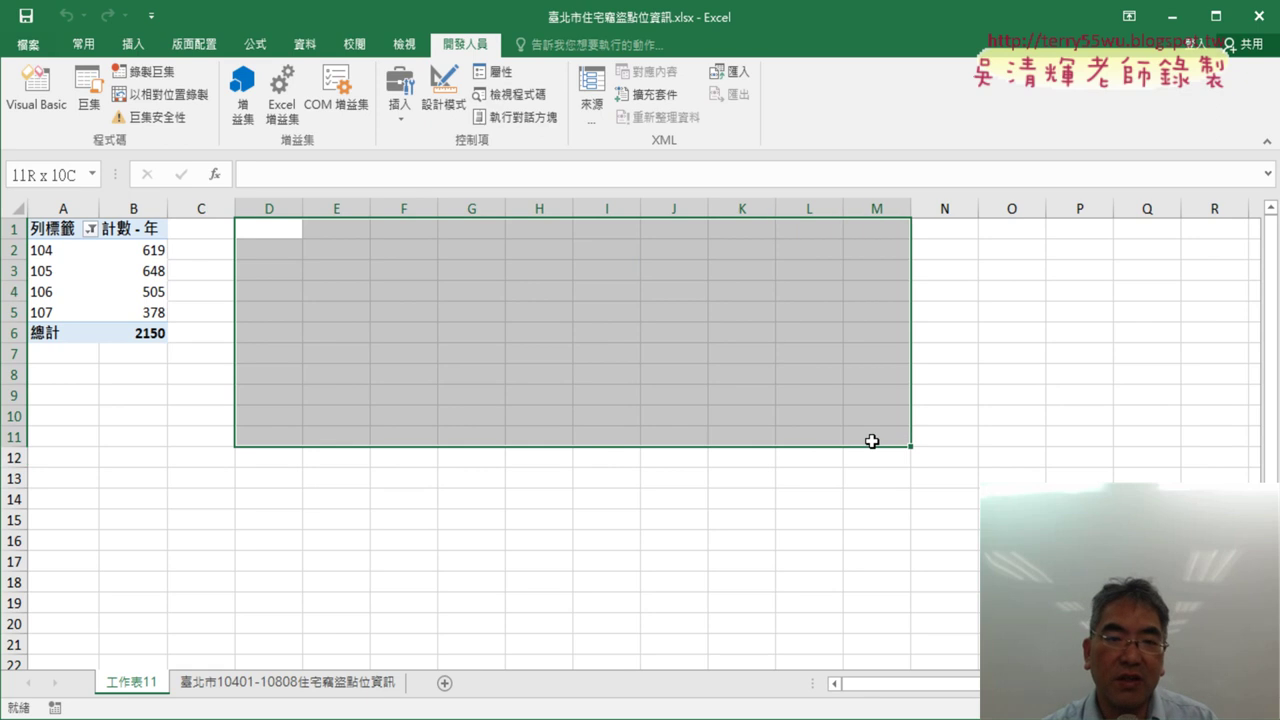
mouse_move(859, 441)
left_mouse_down()
mouse_move(651, 403)
mouse_move(612, 409)
left_mouse_up()
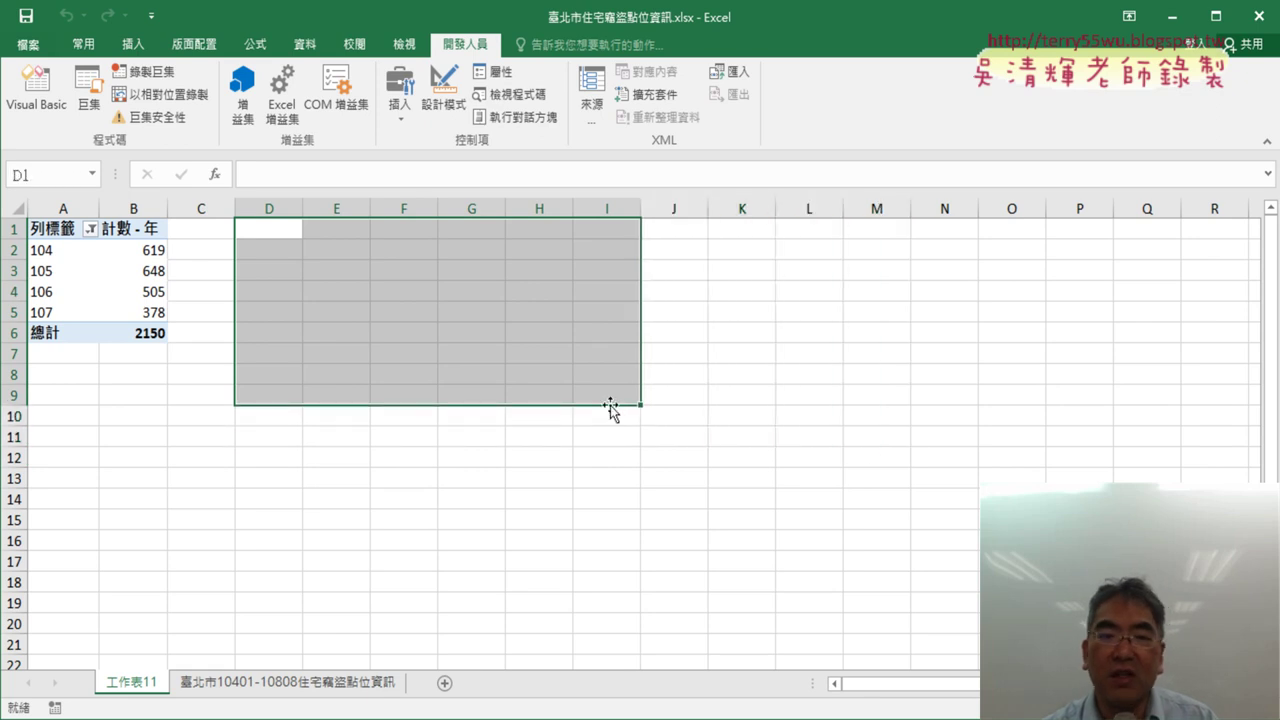
left_click(725, 528)
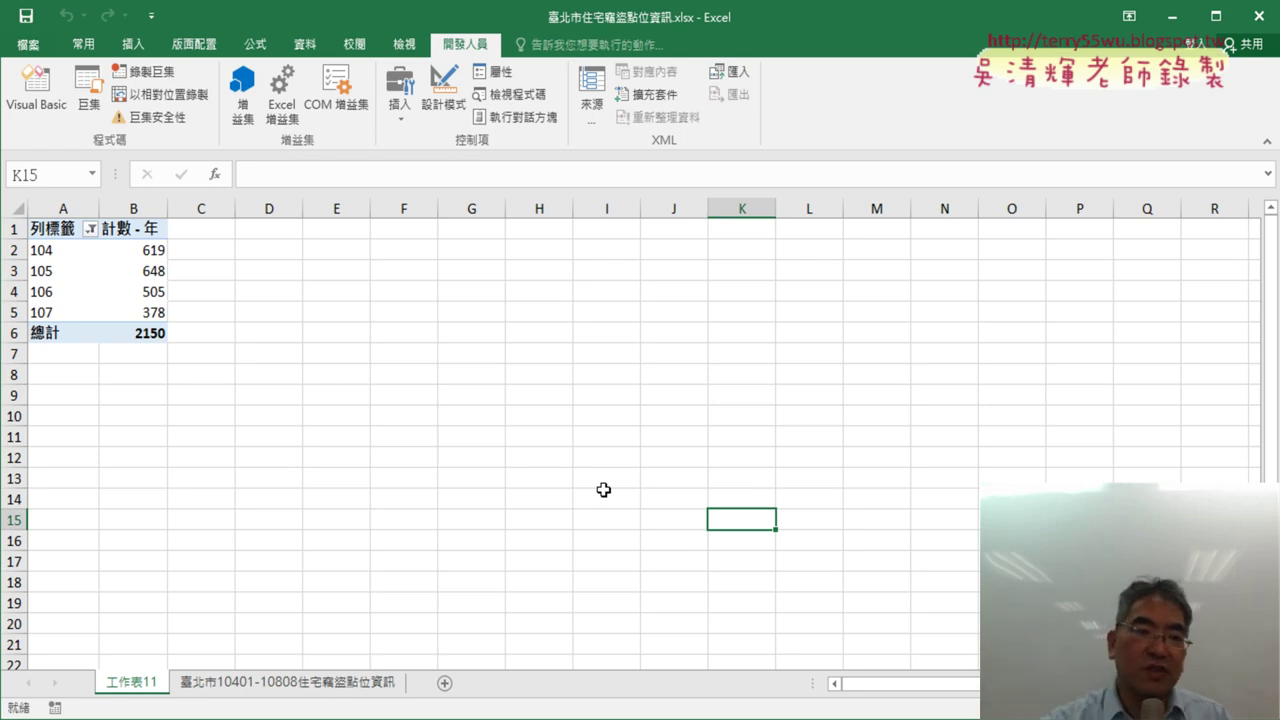
left_click(95, 280)
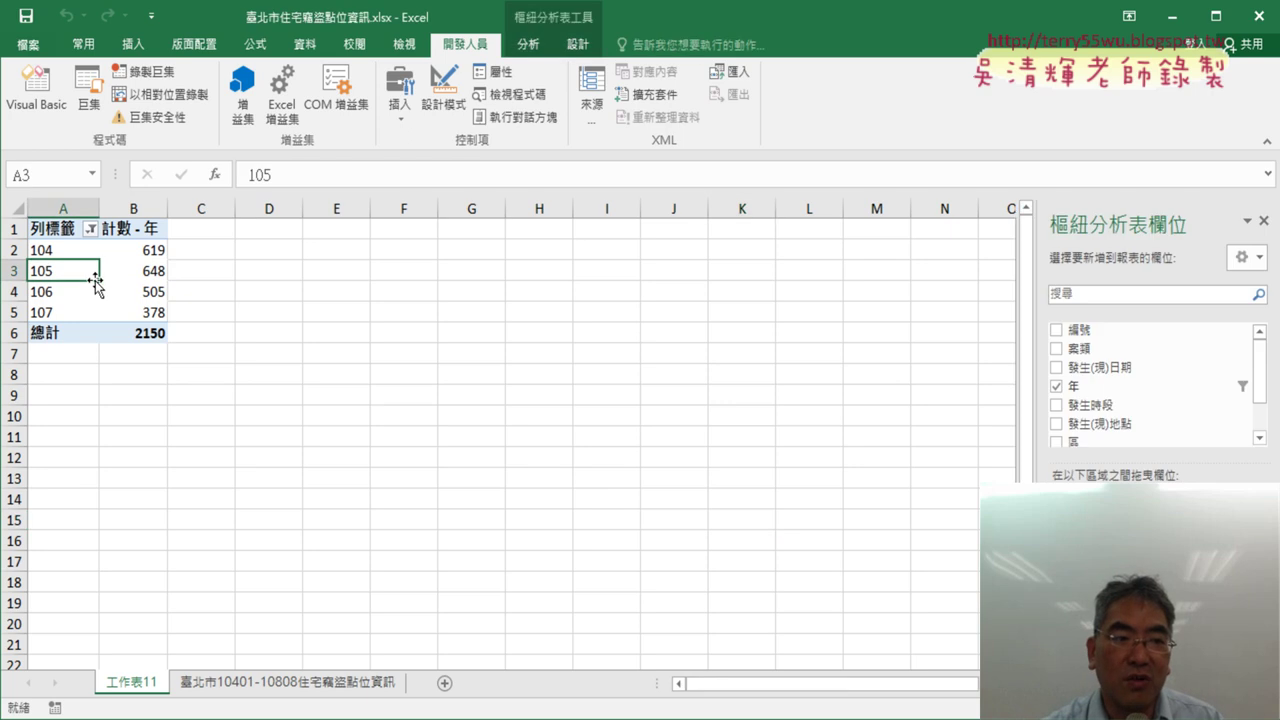
left_click(133, 44)
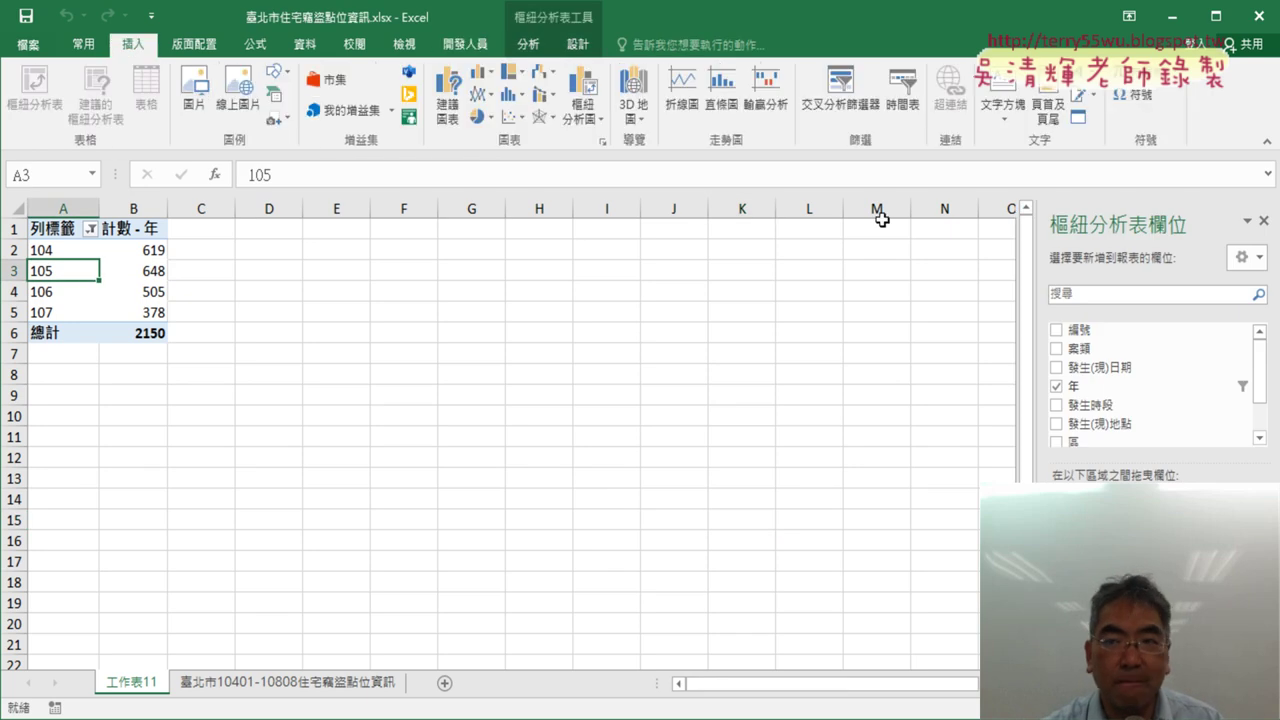
left_click(528, 46)
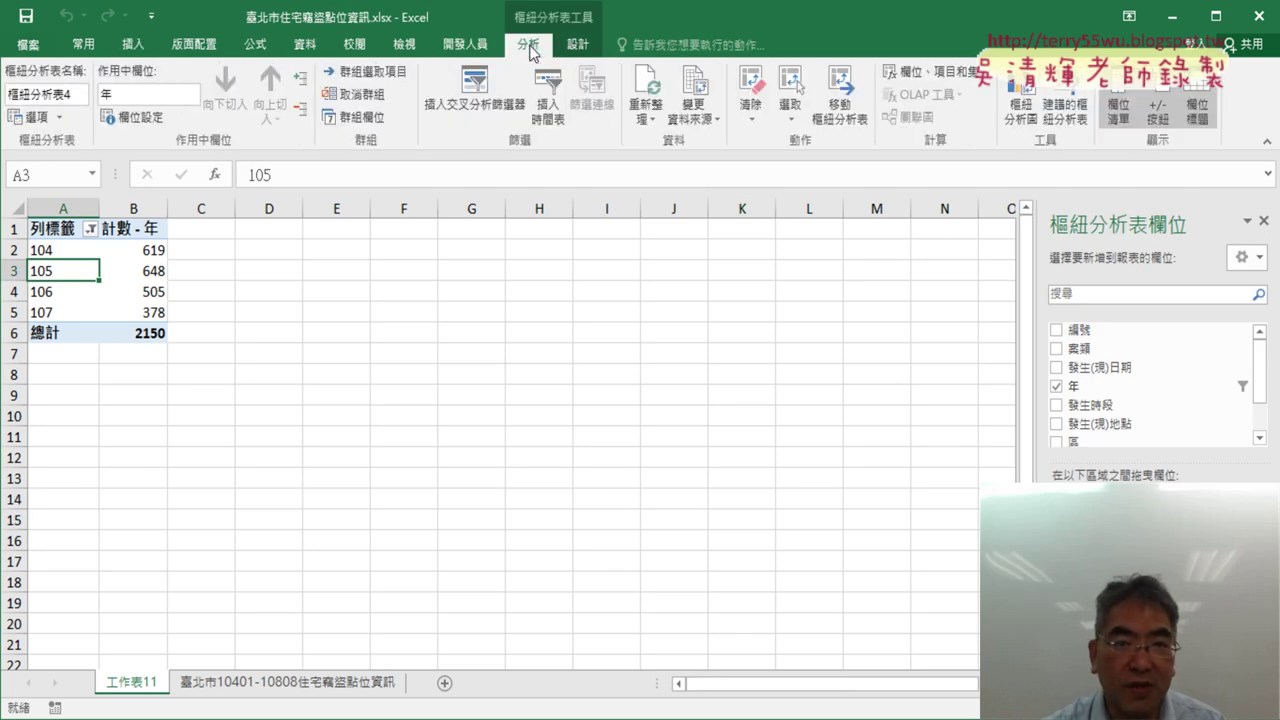
left_click(1025, 114)
left_click(656, 210)
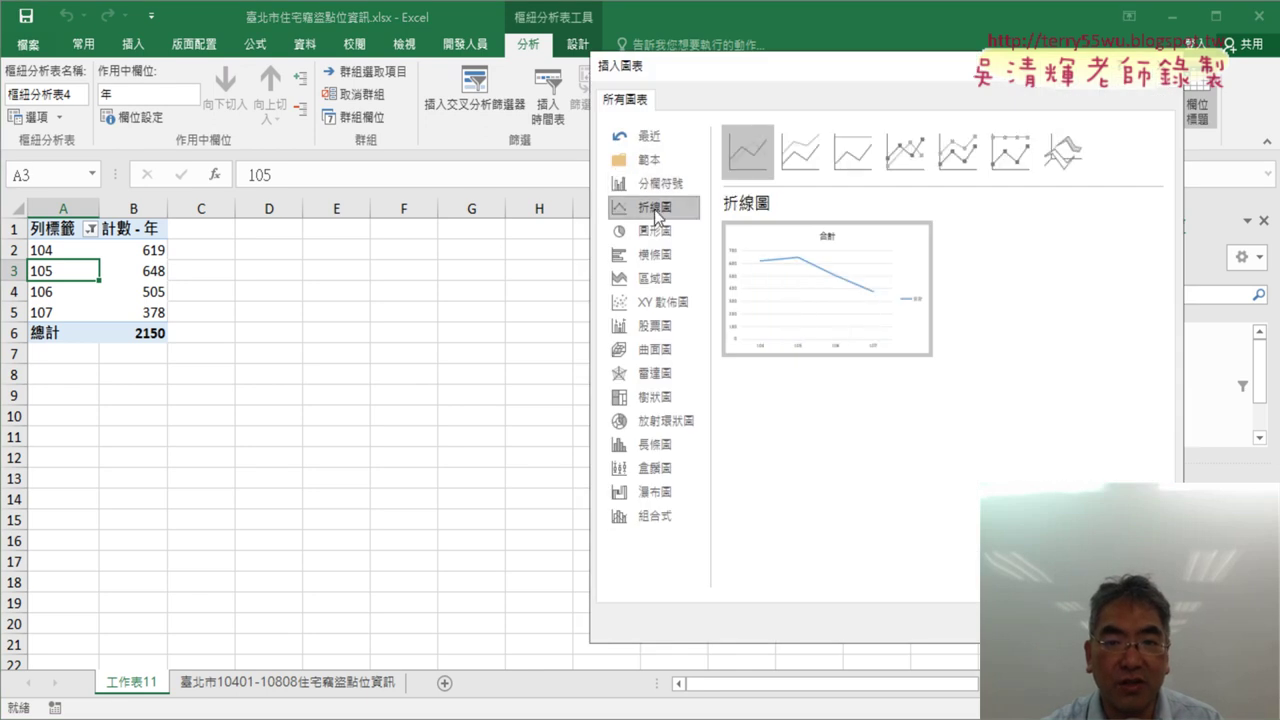
left_click(895, 170)
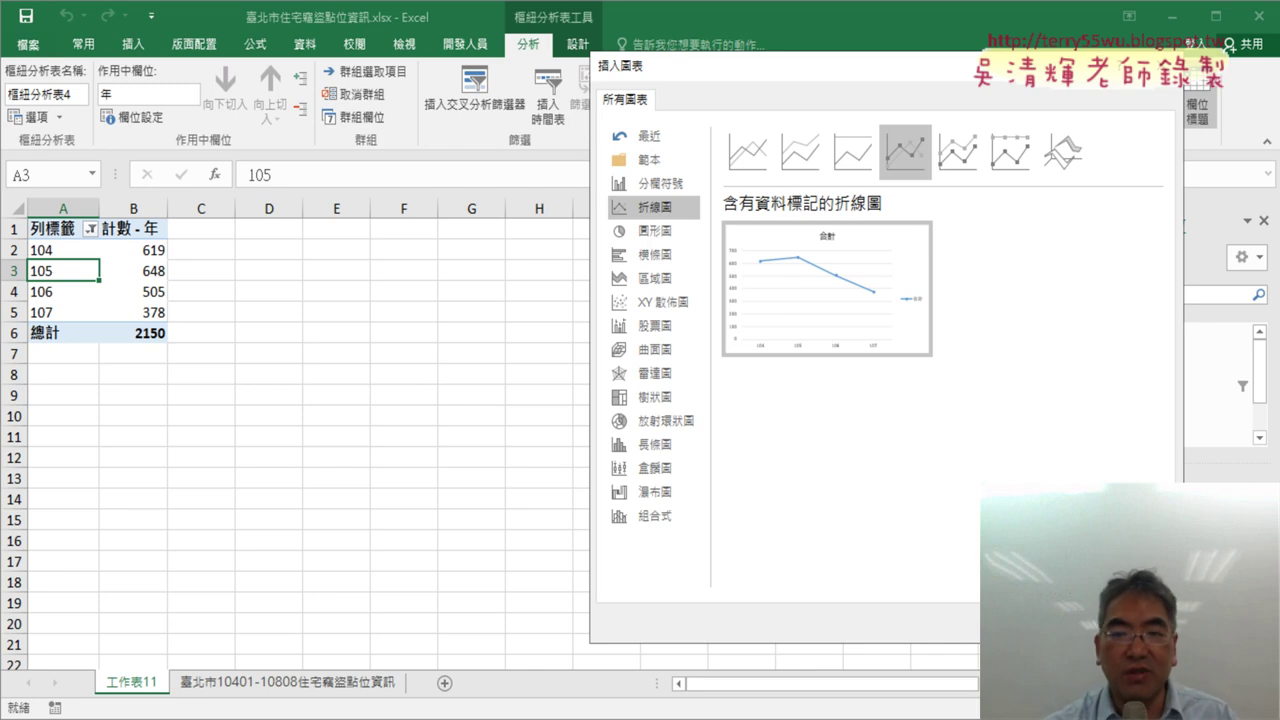
key("Return")
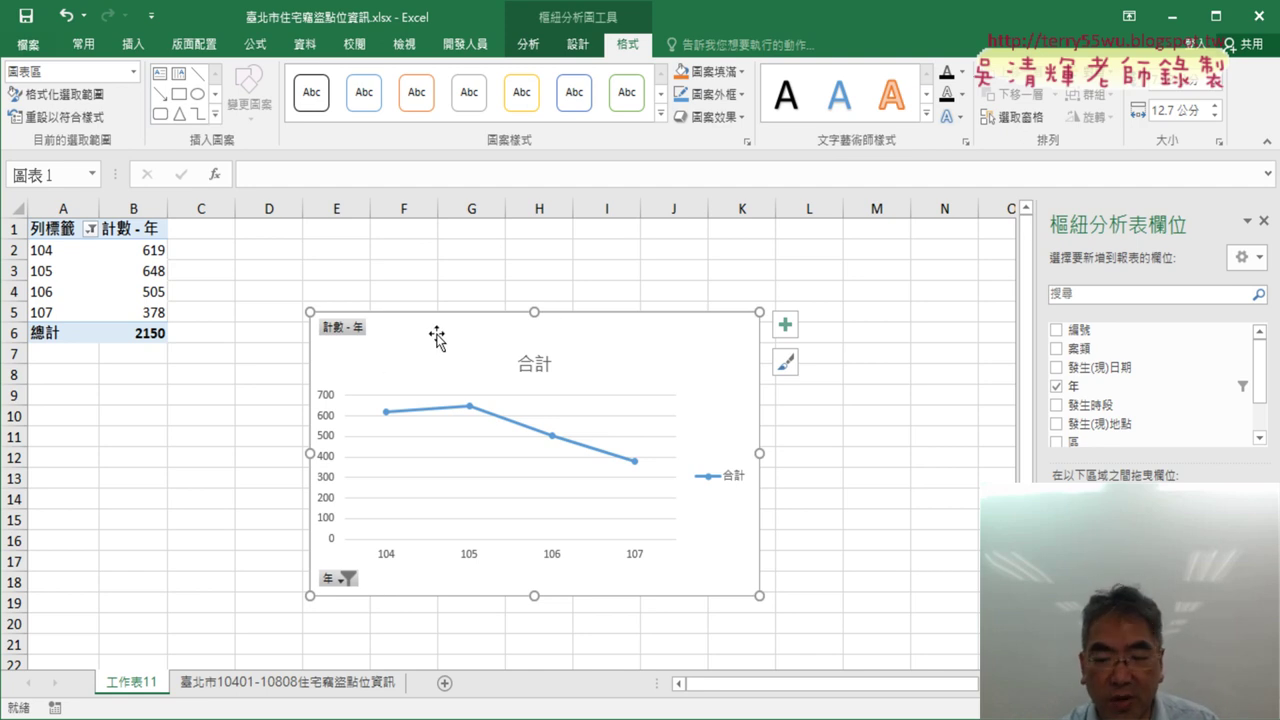
key("Delete")
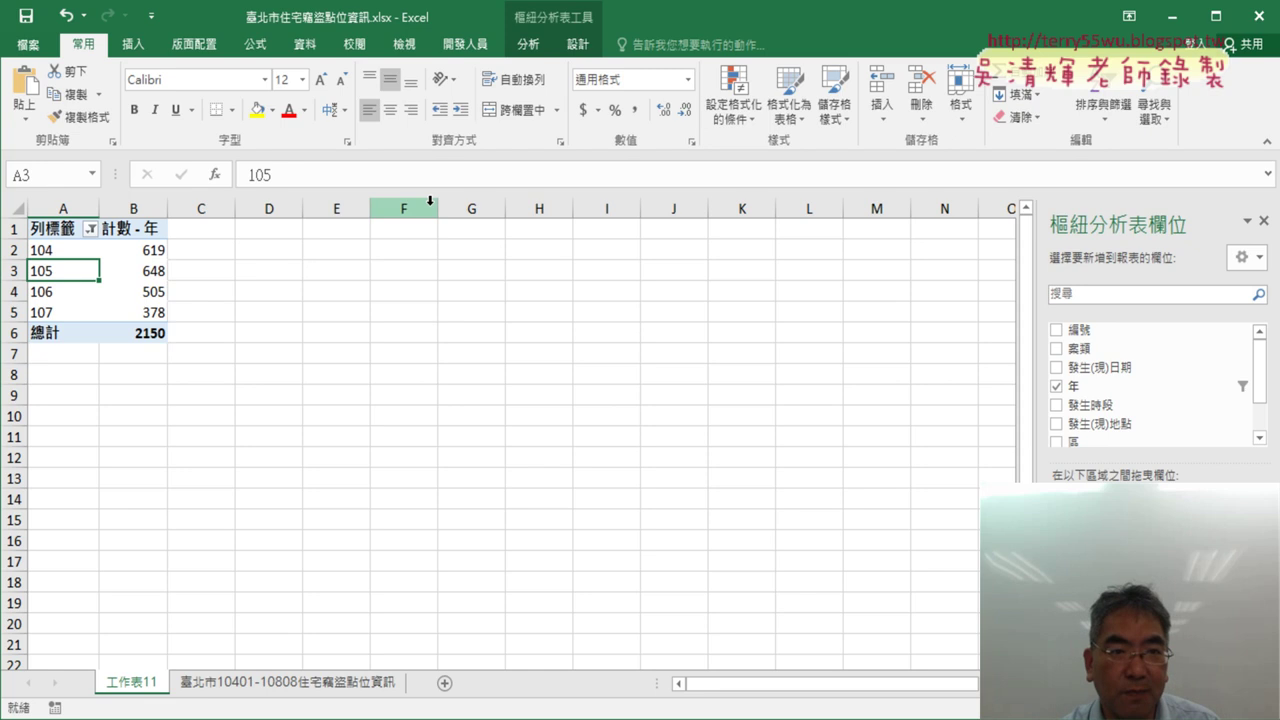
Step: Start recording a new macro named 樞紐圖
left_click(465, 44)
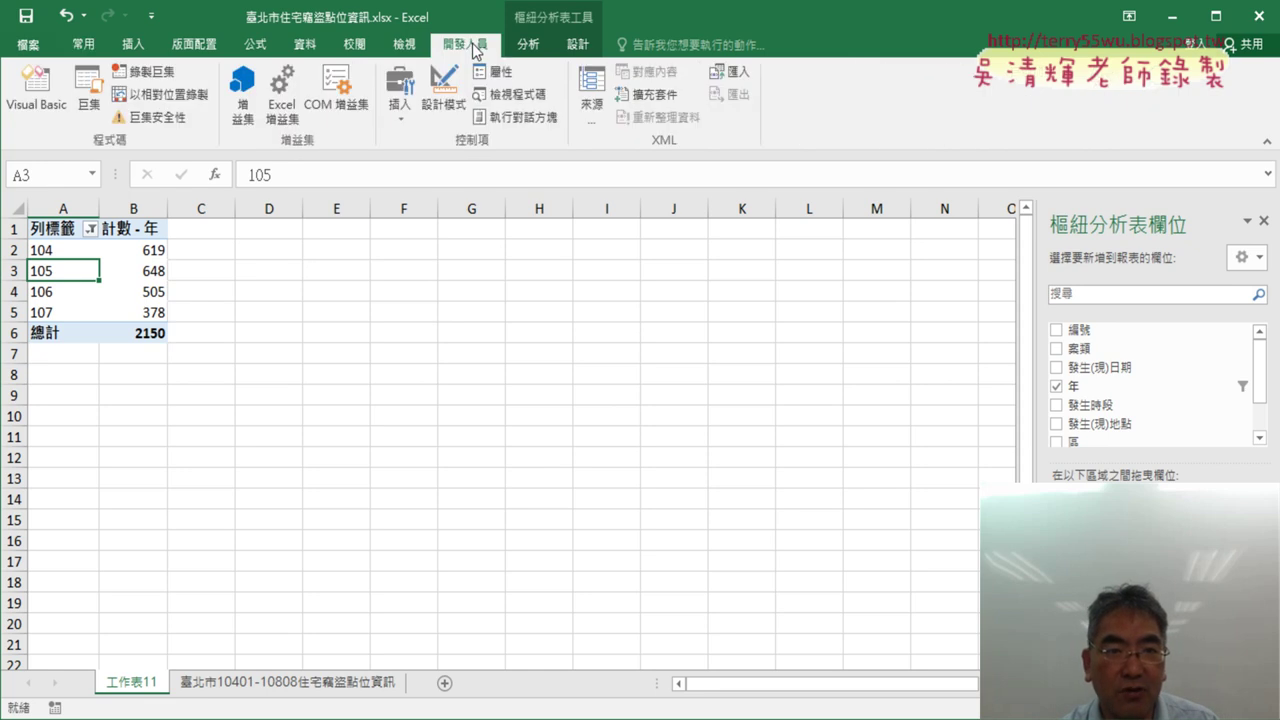
left_click(155, 74)
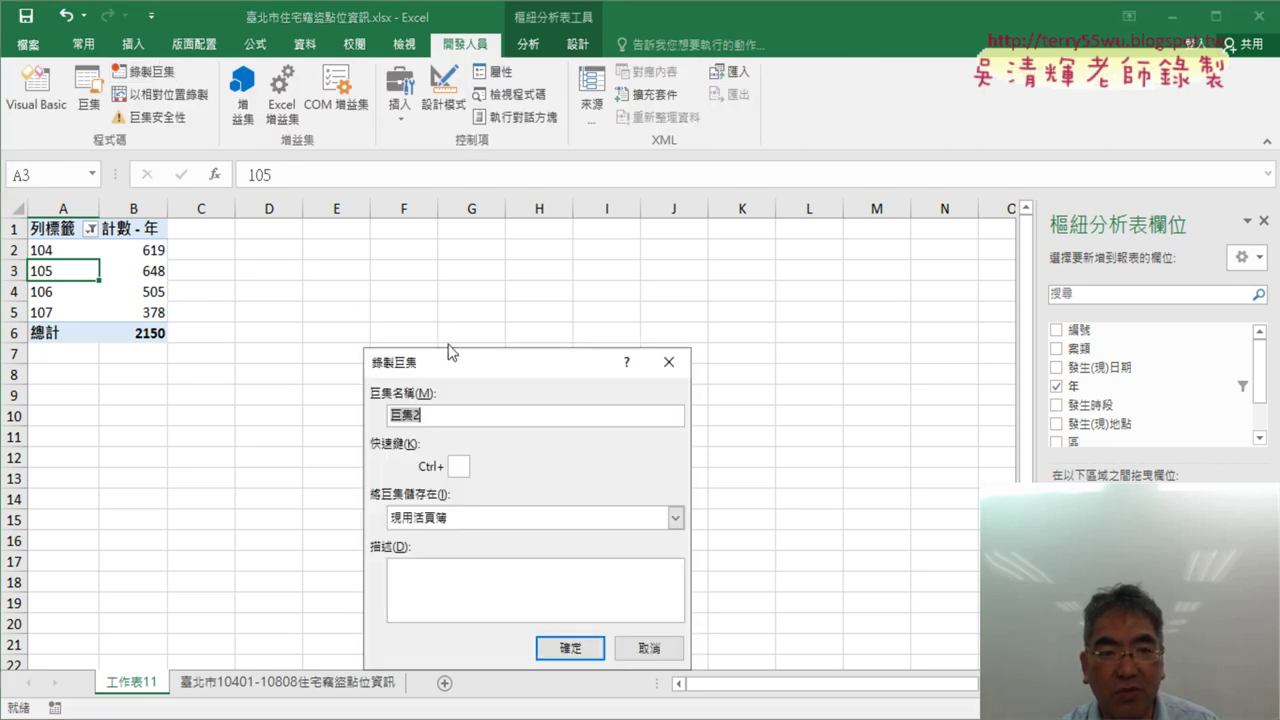
left_click_drag(448, 352, 504, 210)
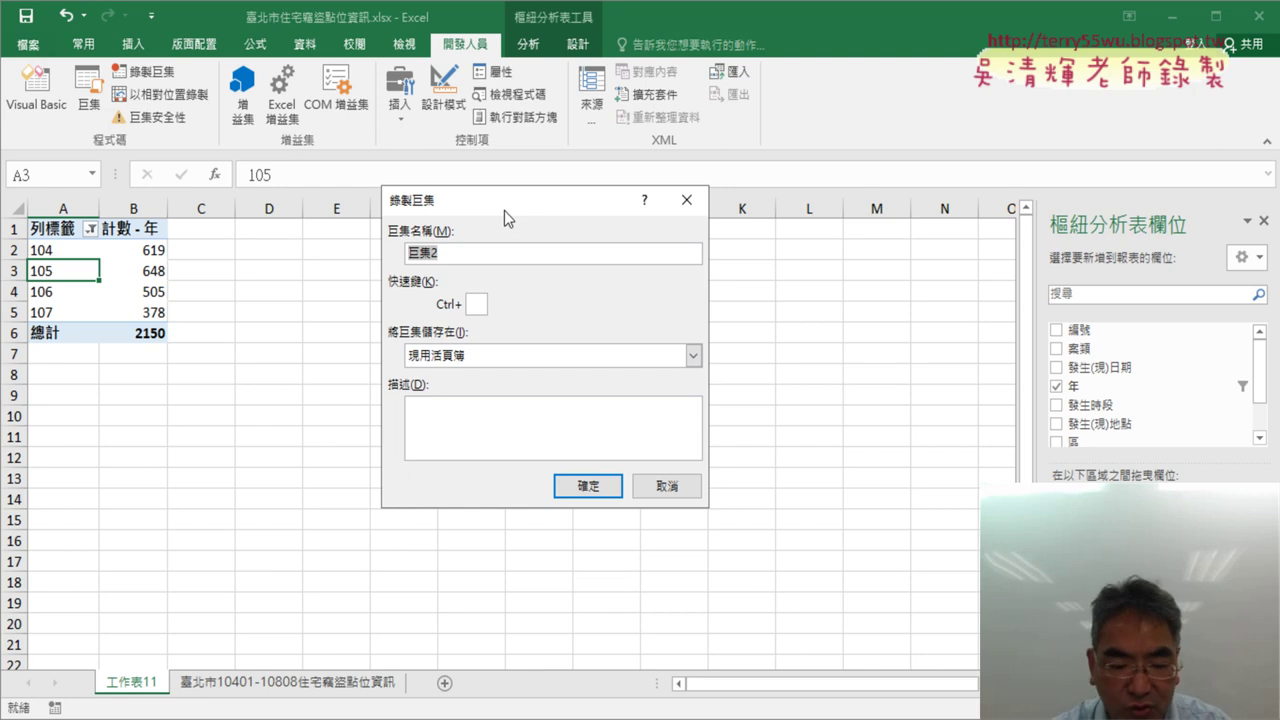
type("ㄕㄨ")
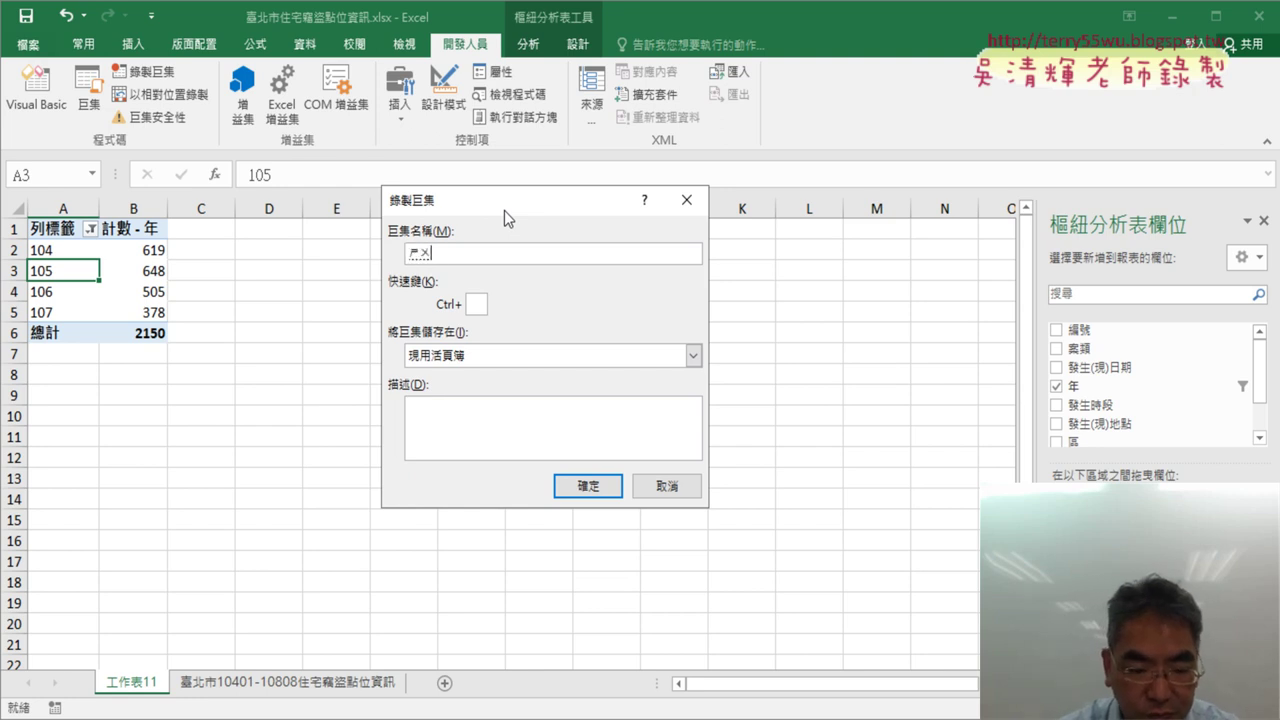
type("樞ㄋㄧㄡ紐ㄊㄨ")
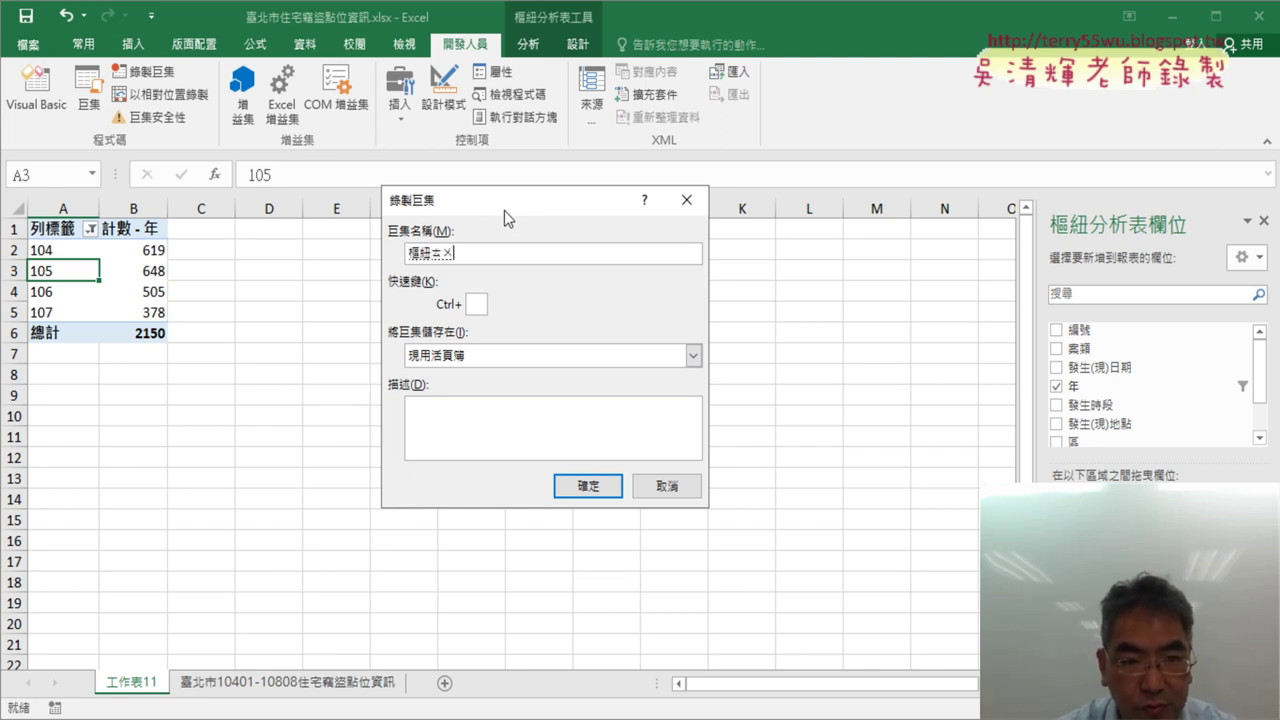
type("圖")
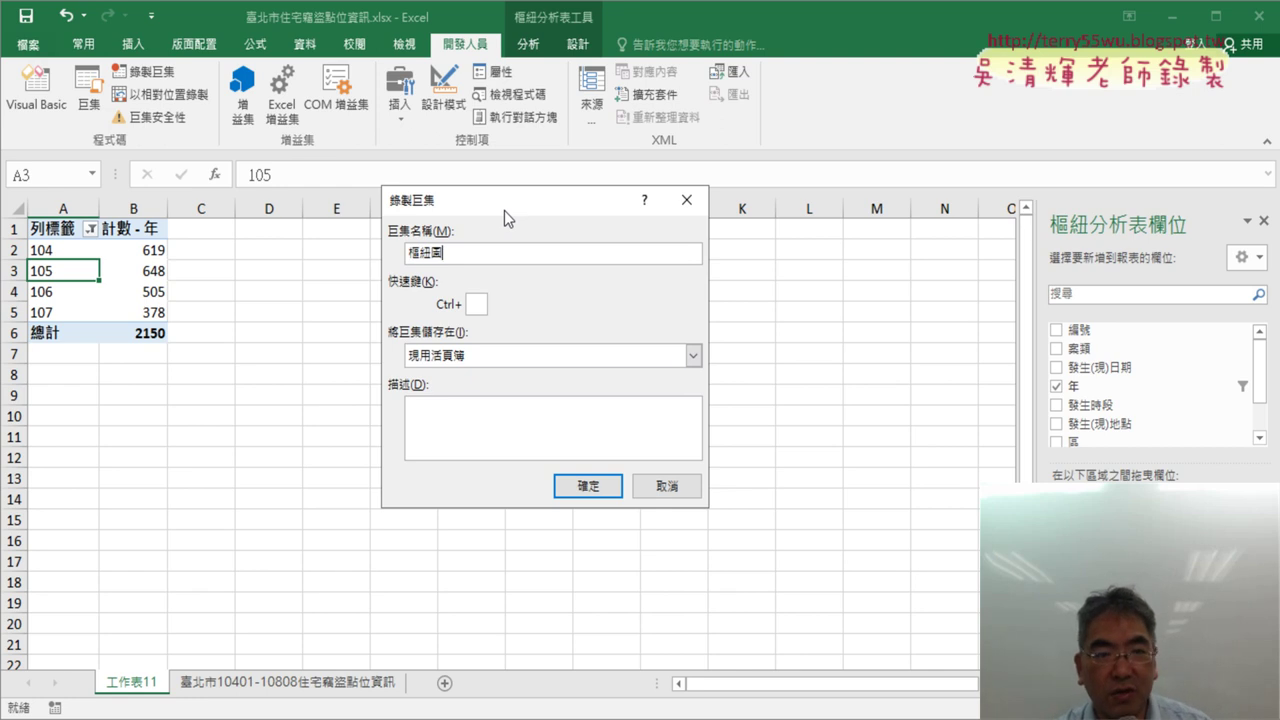
left_click(588, 487)
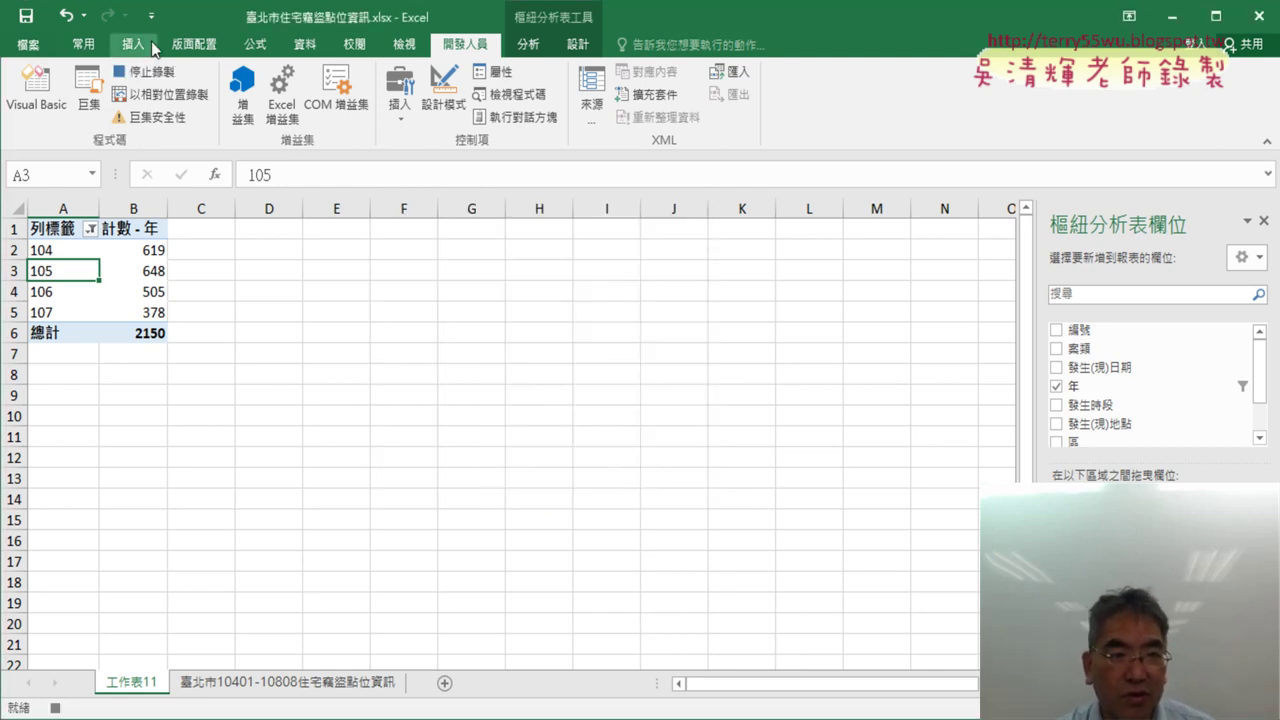
Step: Insert a Line with Markers pivot chart of the yearly counts
left_click(528, 44)
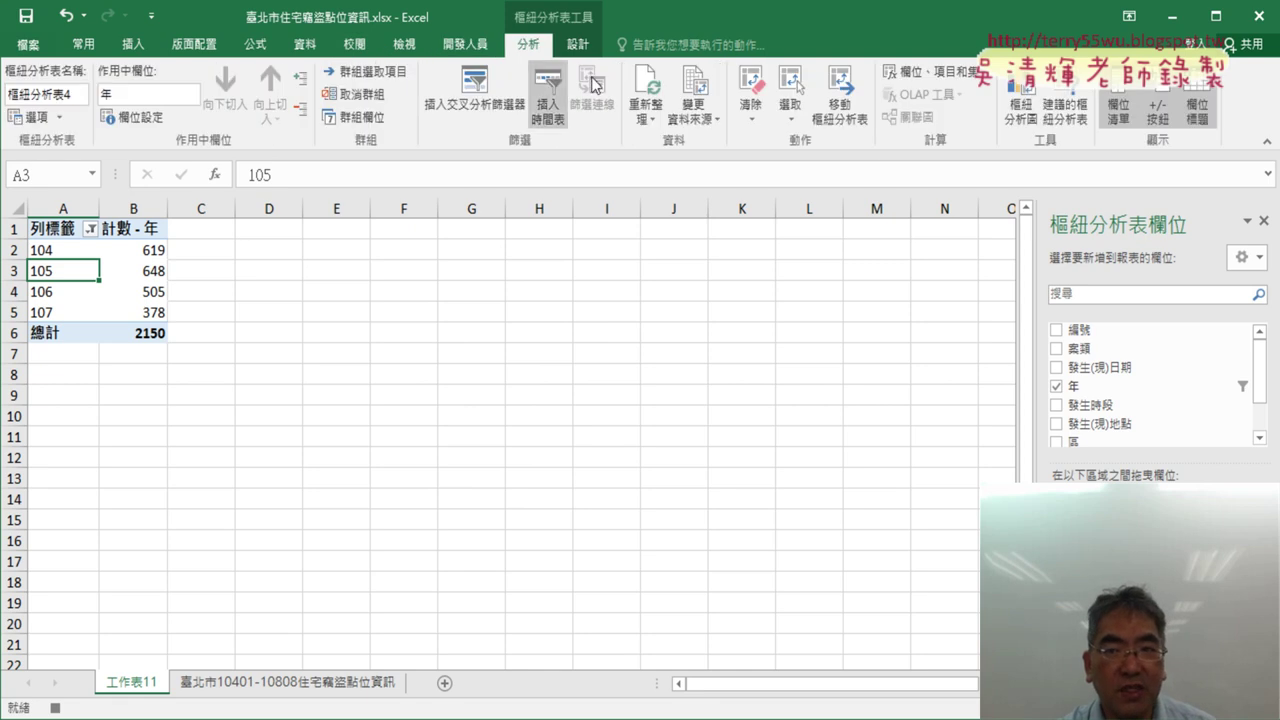
left_click(1022, 116)
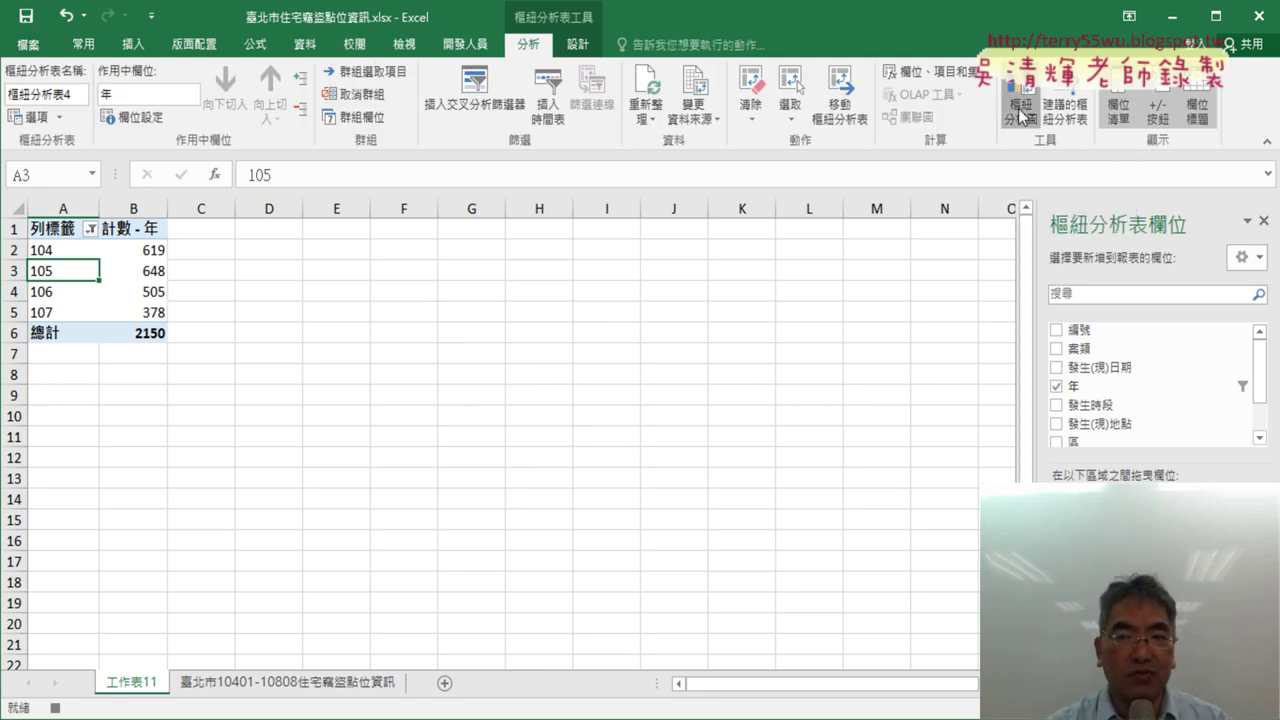
left_click(655, 207)
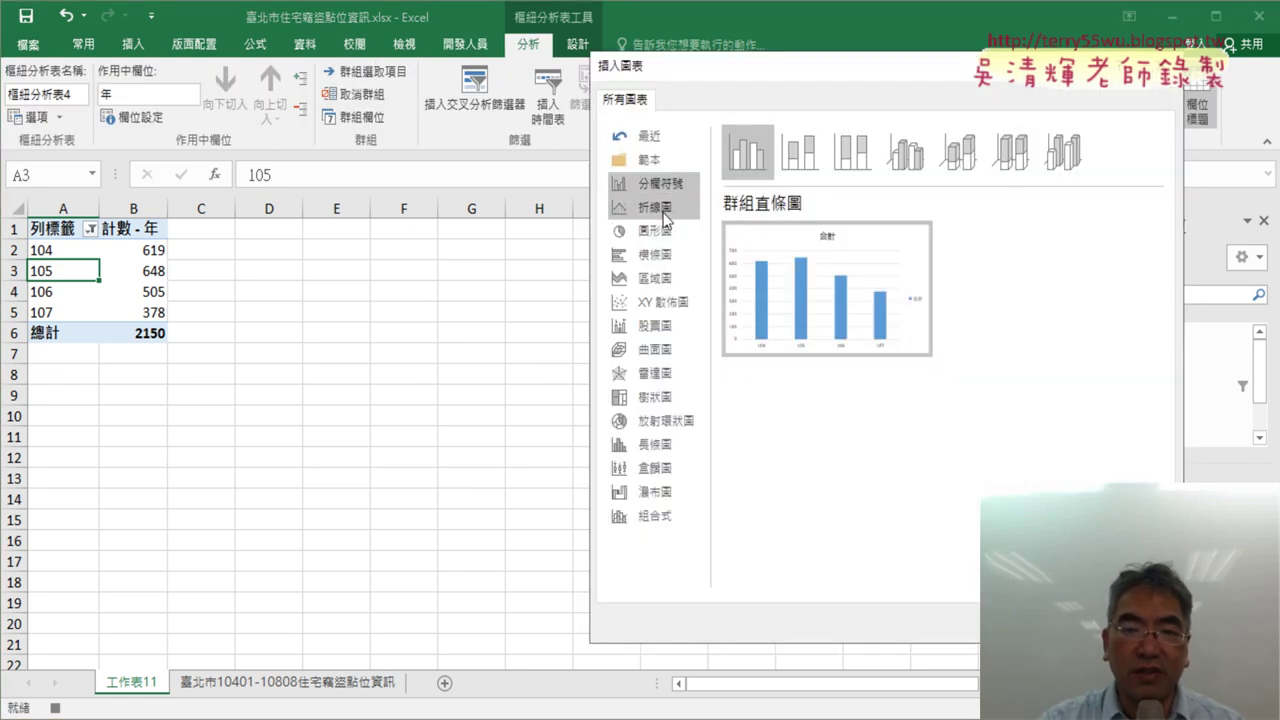
left_click(907, 158)
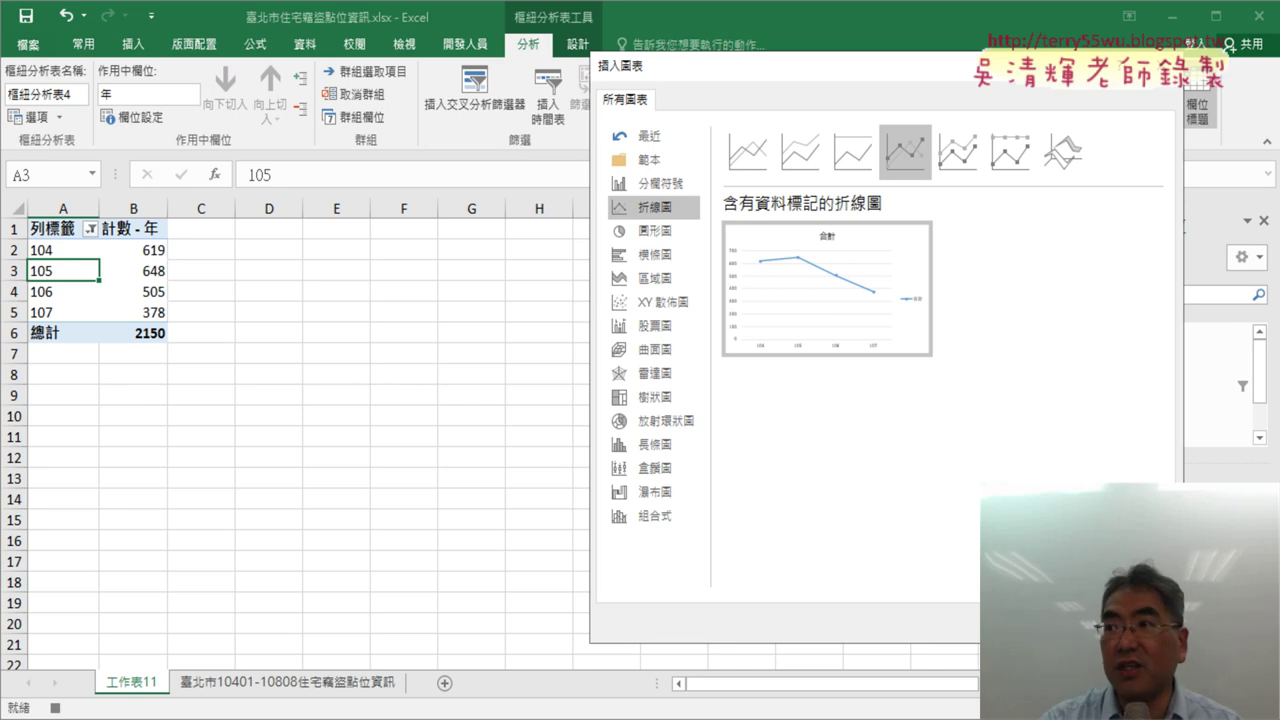
key("Return")
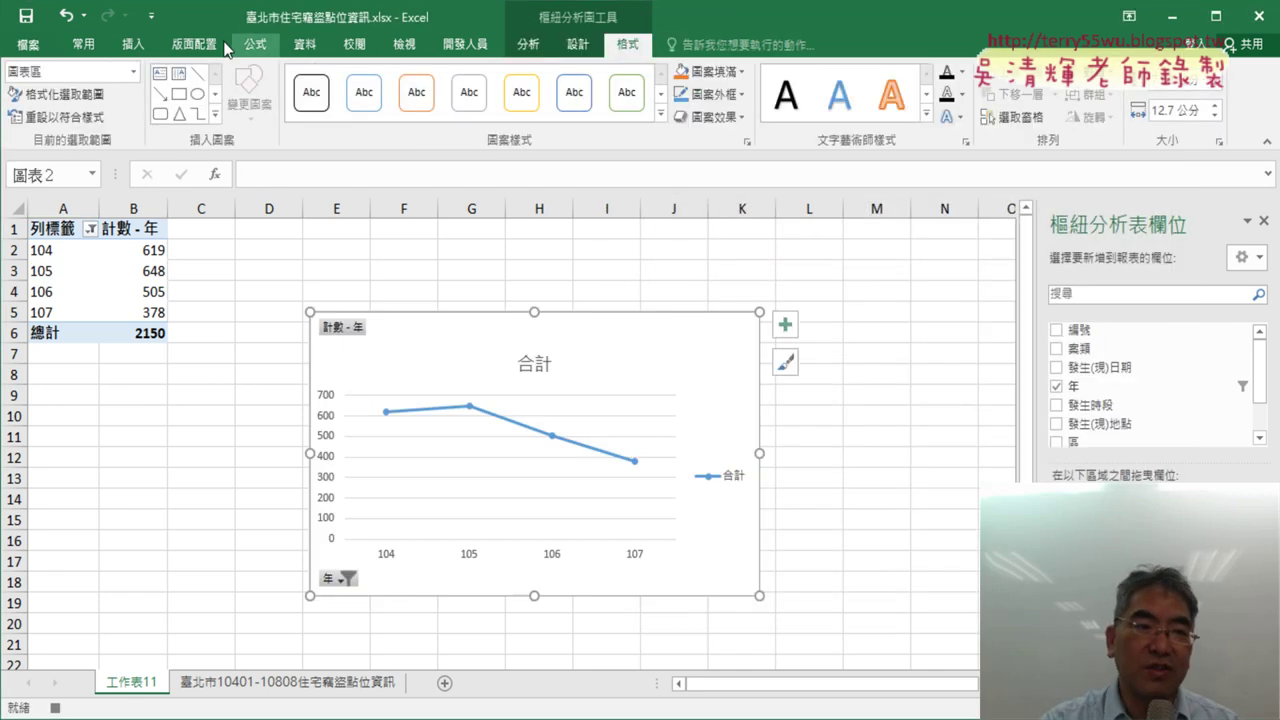
left_click(465, 44)
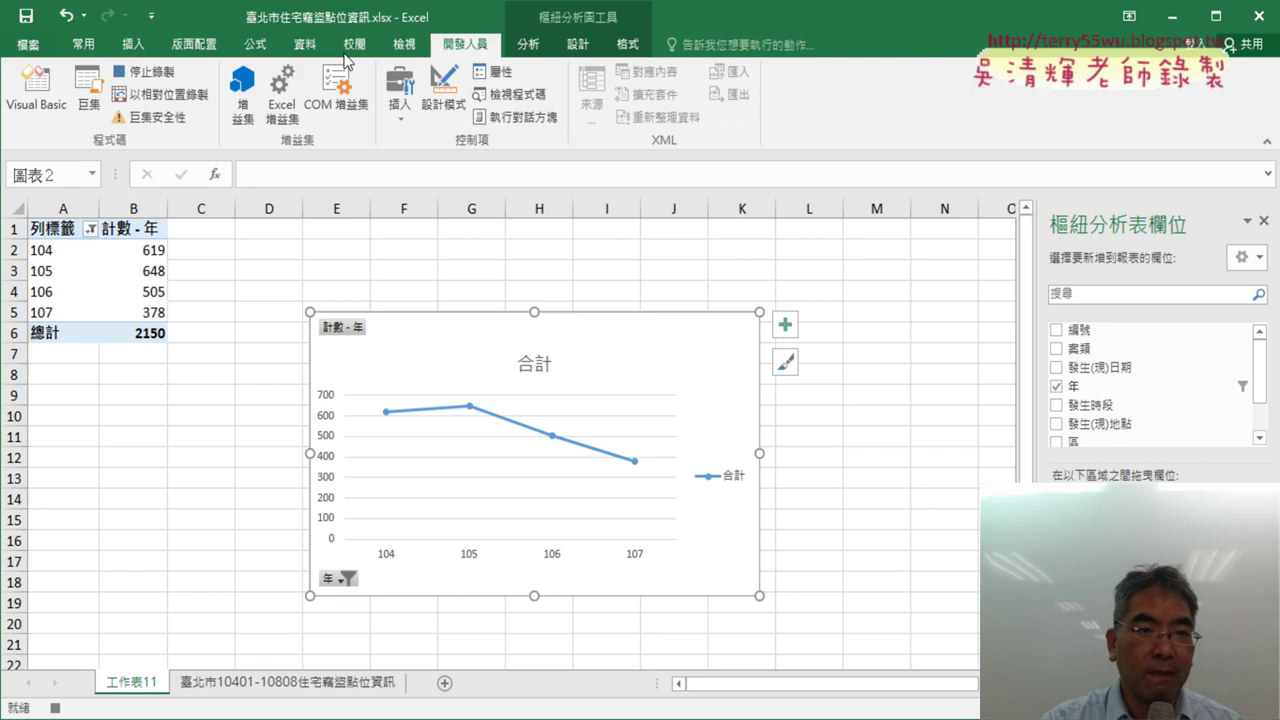
Step: Stop recording, delete the line chart, and run 樞紐圖, which fails with runtime error 91
left_click(128, 75)
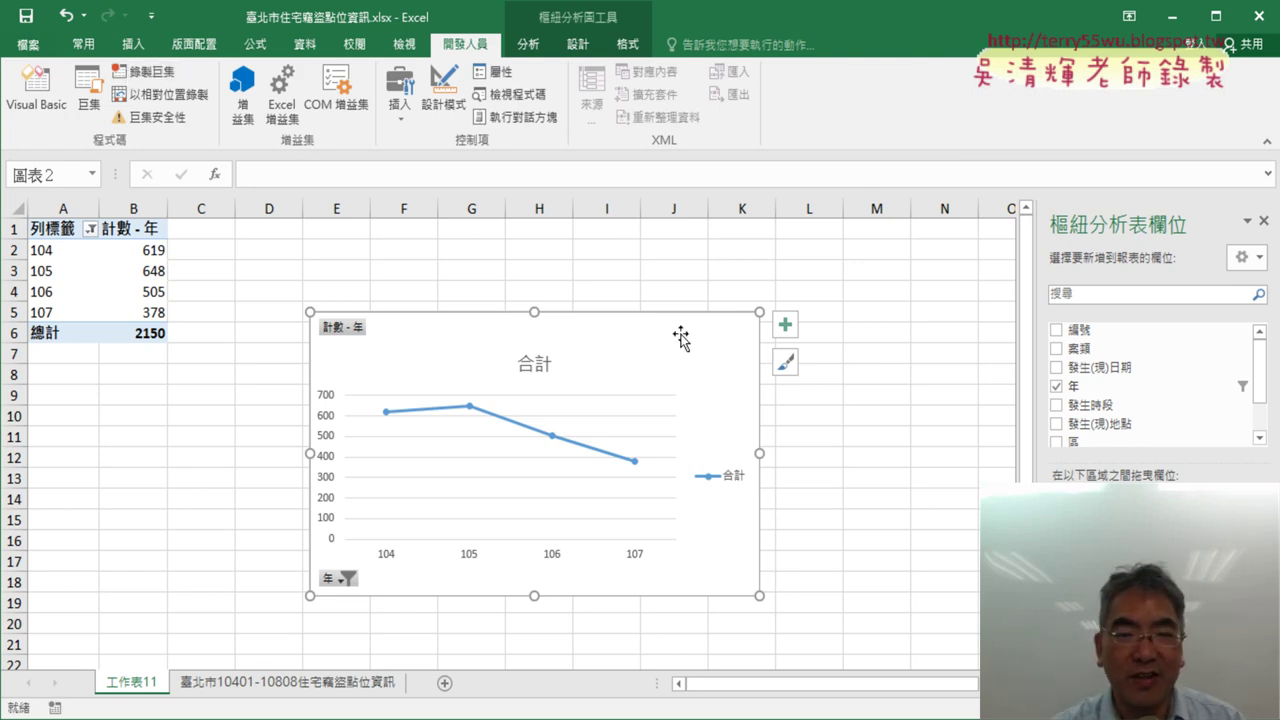
key("Delete")
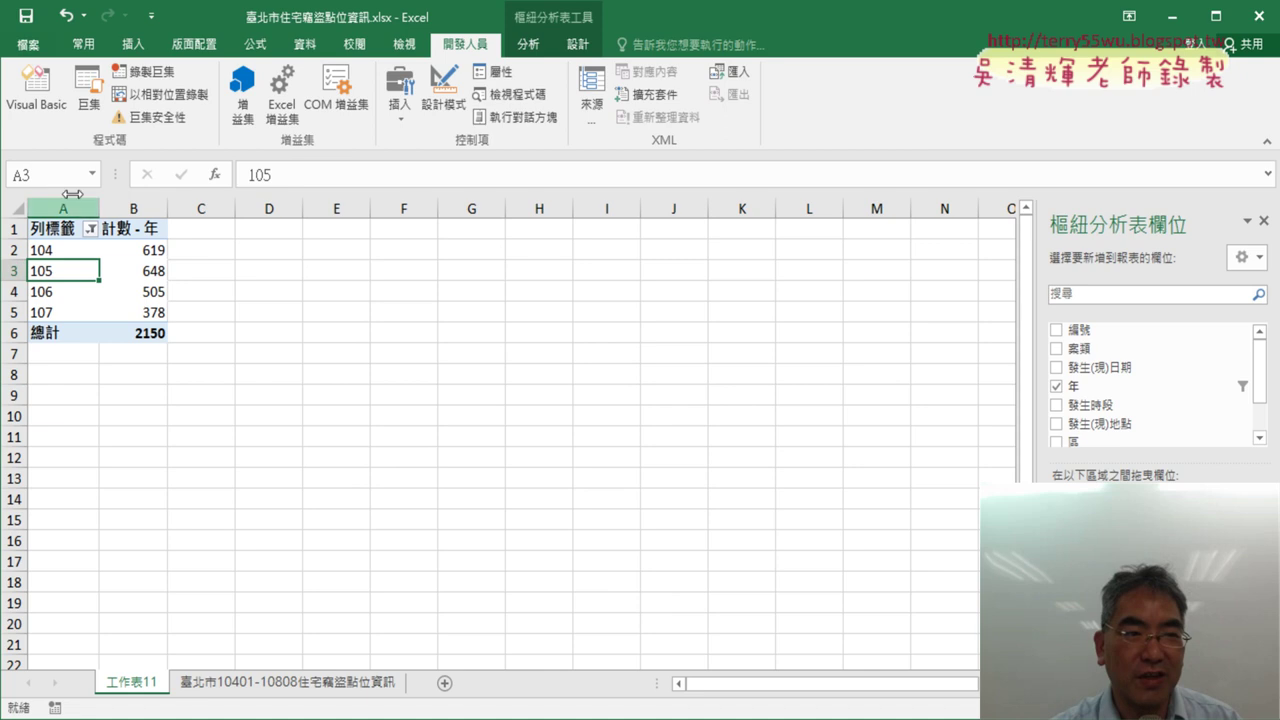
left_click(85, 95)
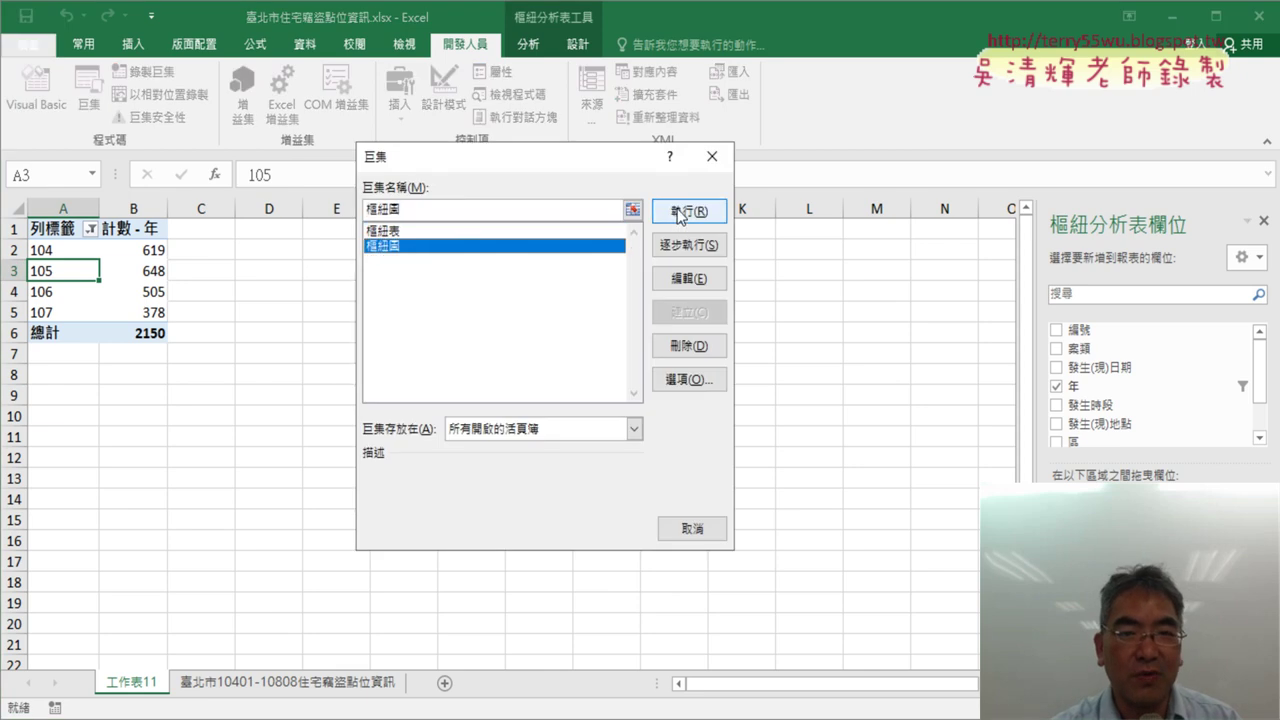
left_click(689, 211)
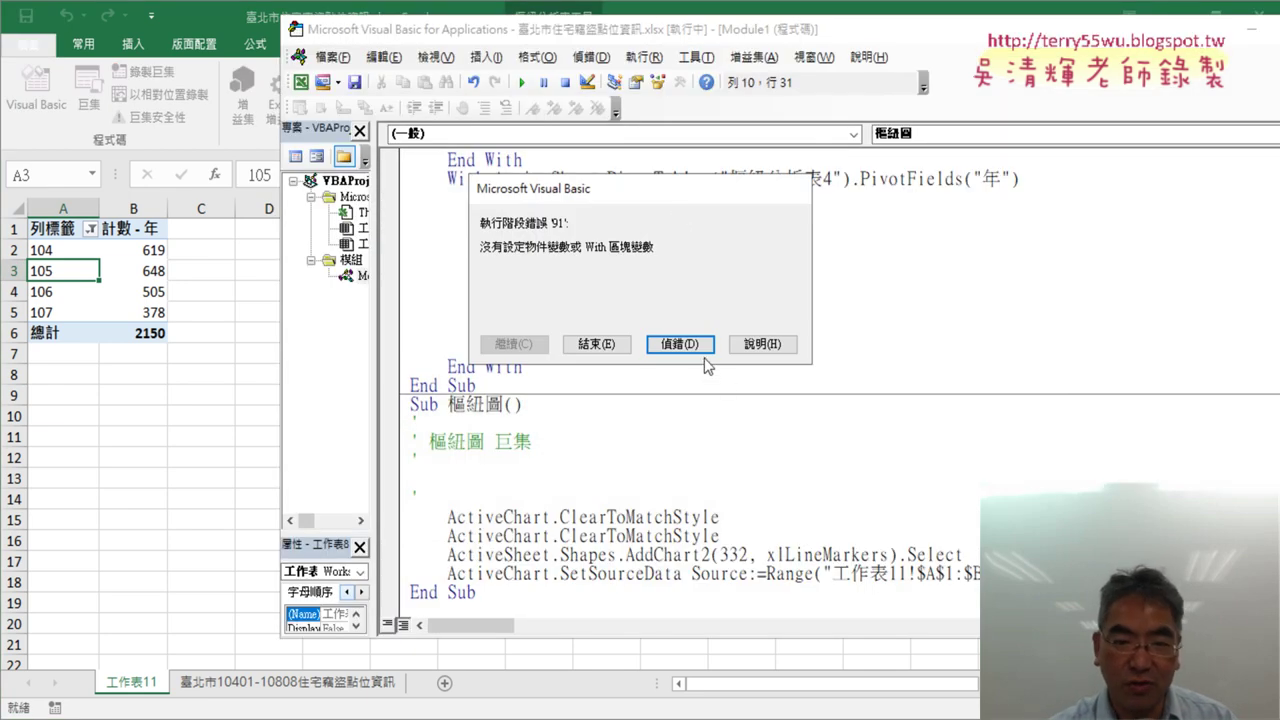
Step: In the debugger, delete the two ActiveChart.ClearToMatchStyle lines from the 樞紐圖 macro
left_click(680, 343)
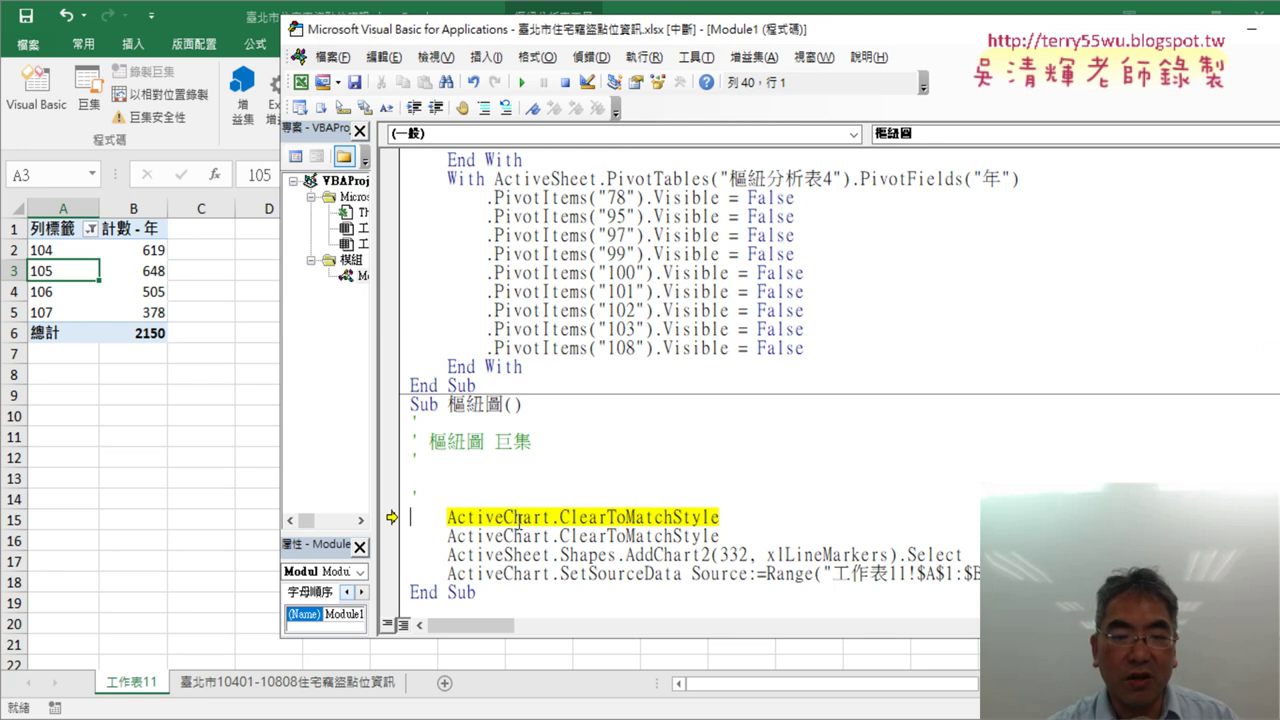
left_click_drag(975, 574, 391, 556)
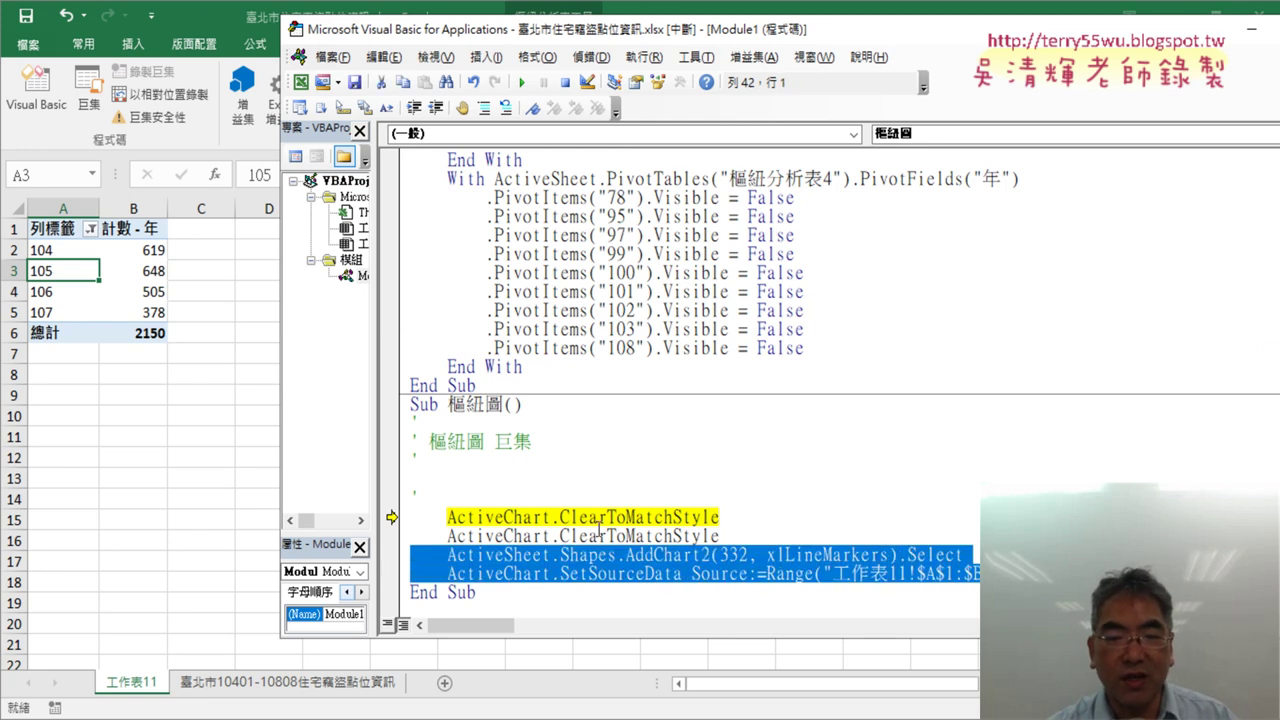
left_click_drag(729, 537, 396, 512)
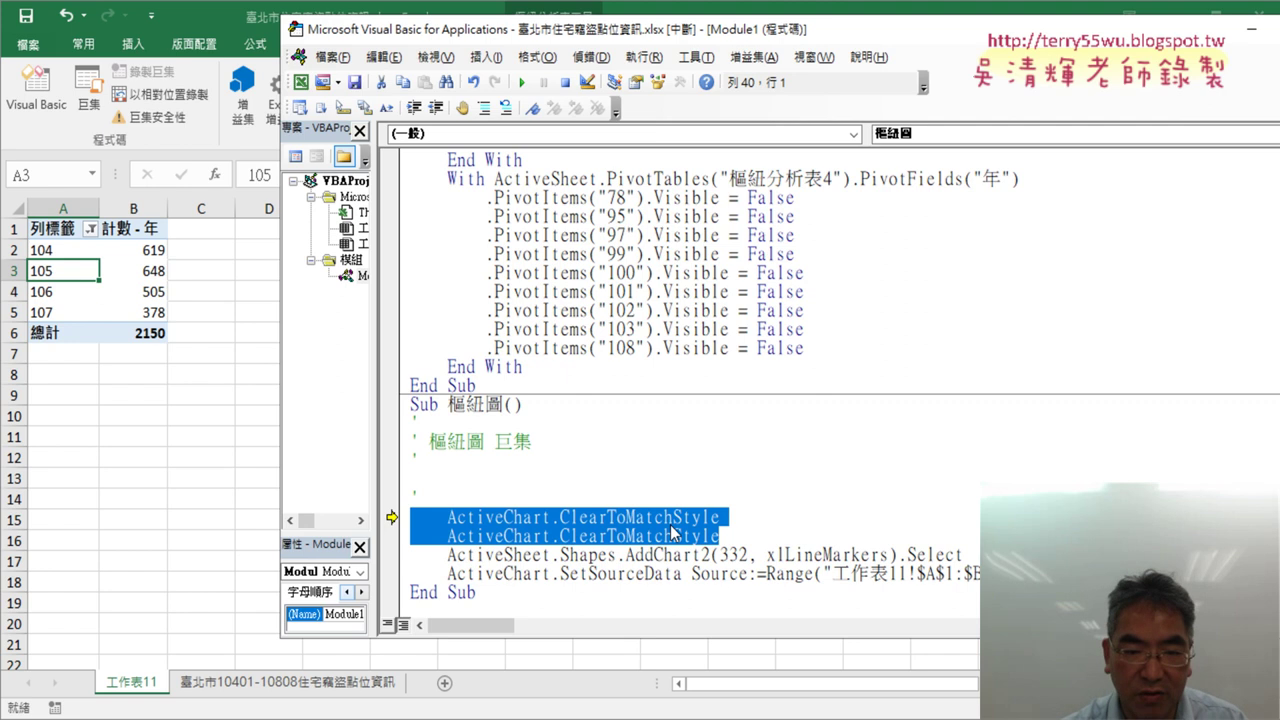
key("Delete")
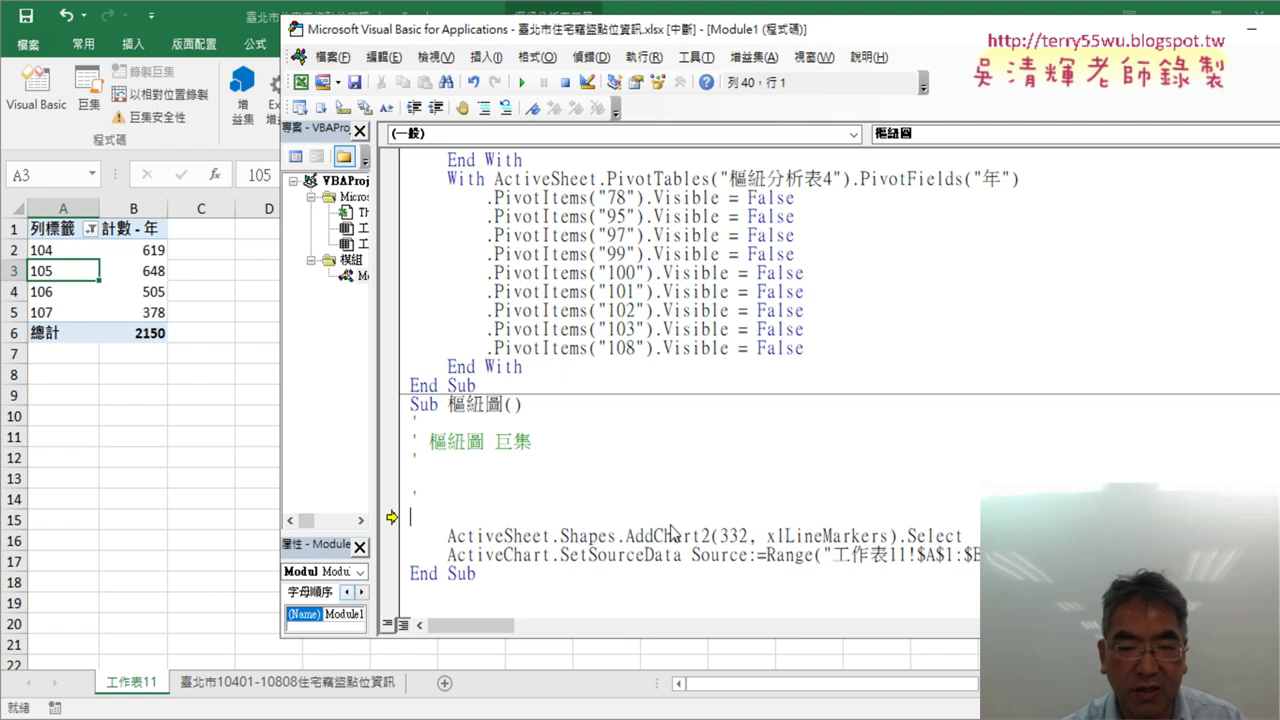
key("BackSpace")
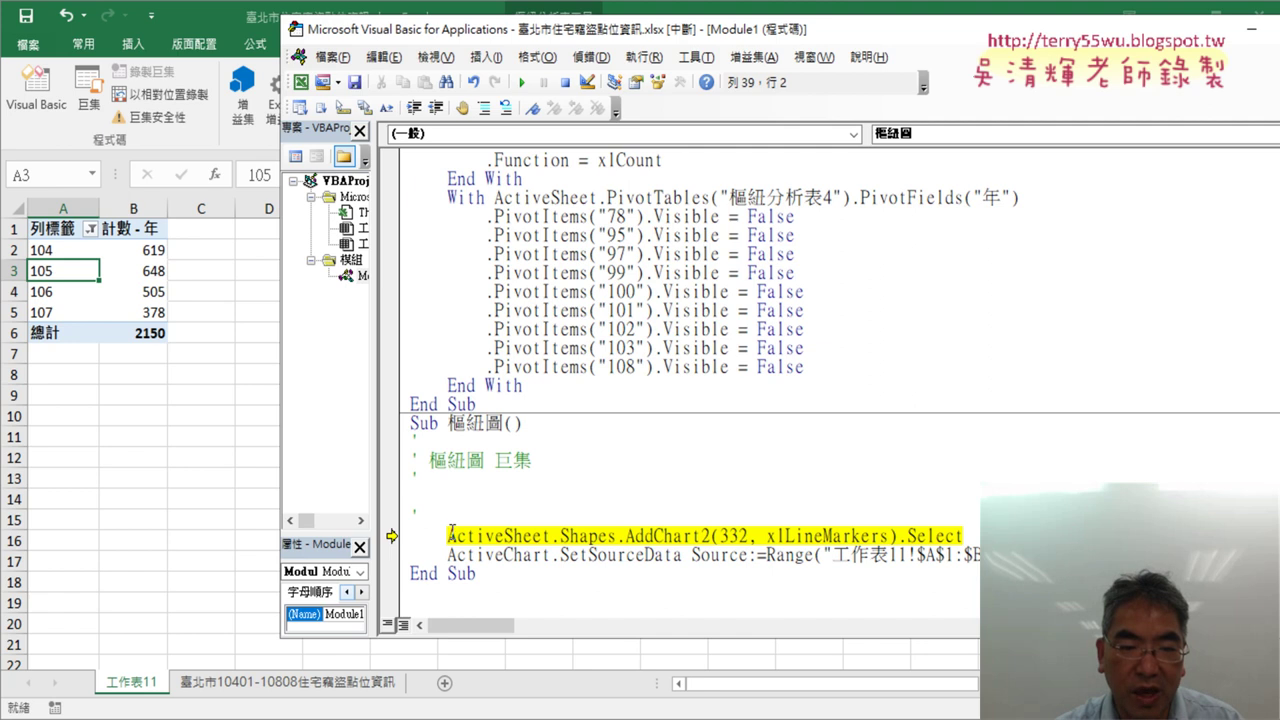
Step: Review the AddChart2 and SetSourceData lines, then continue the macro to build chart 圖表 3
left_click_drag(447, 536, 541, 537)
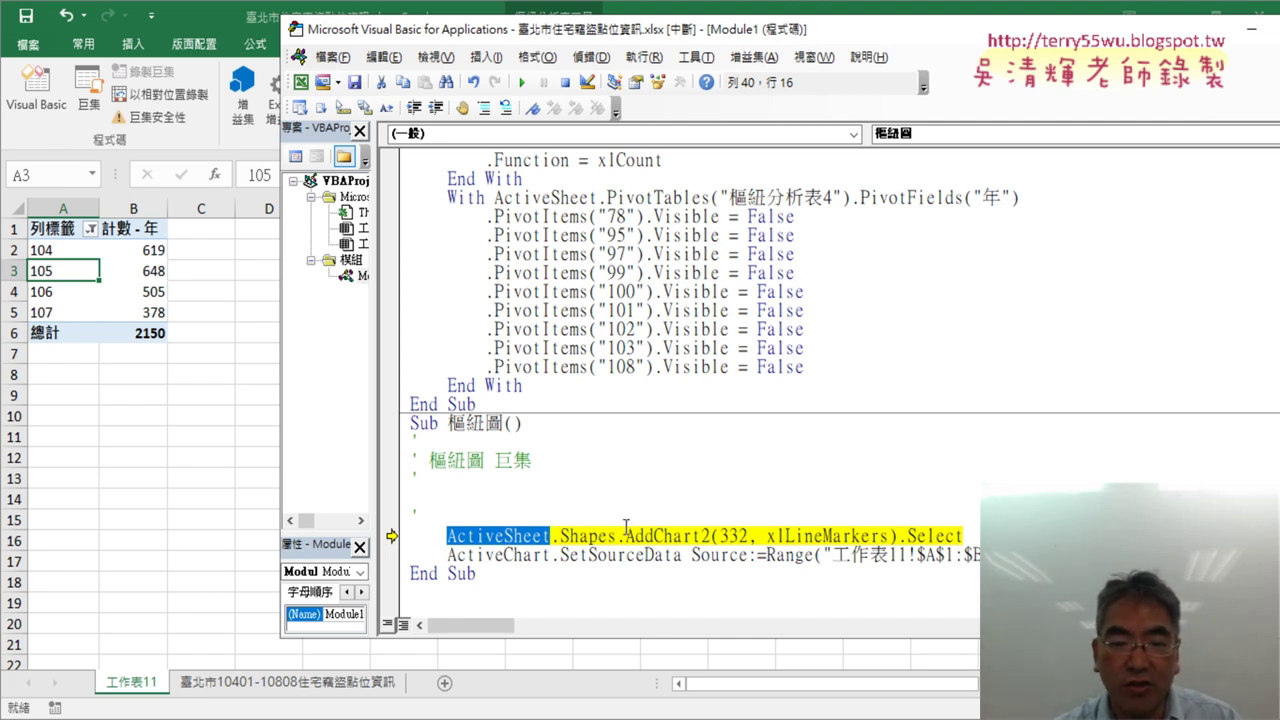
left_click_drag(626, 527, 888, 536)
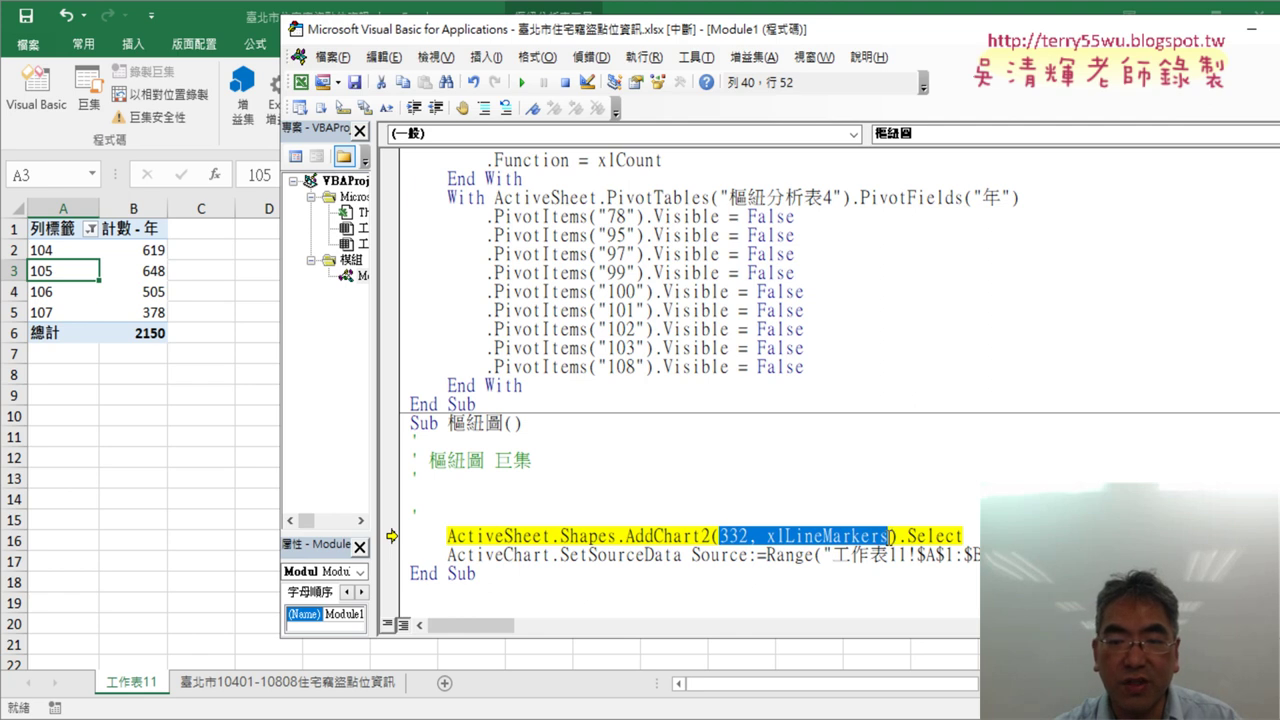
left_click(612, 555)
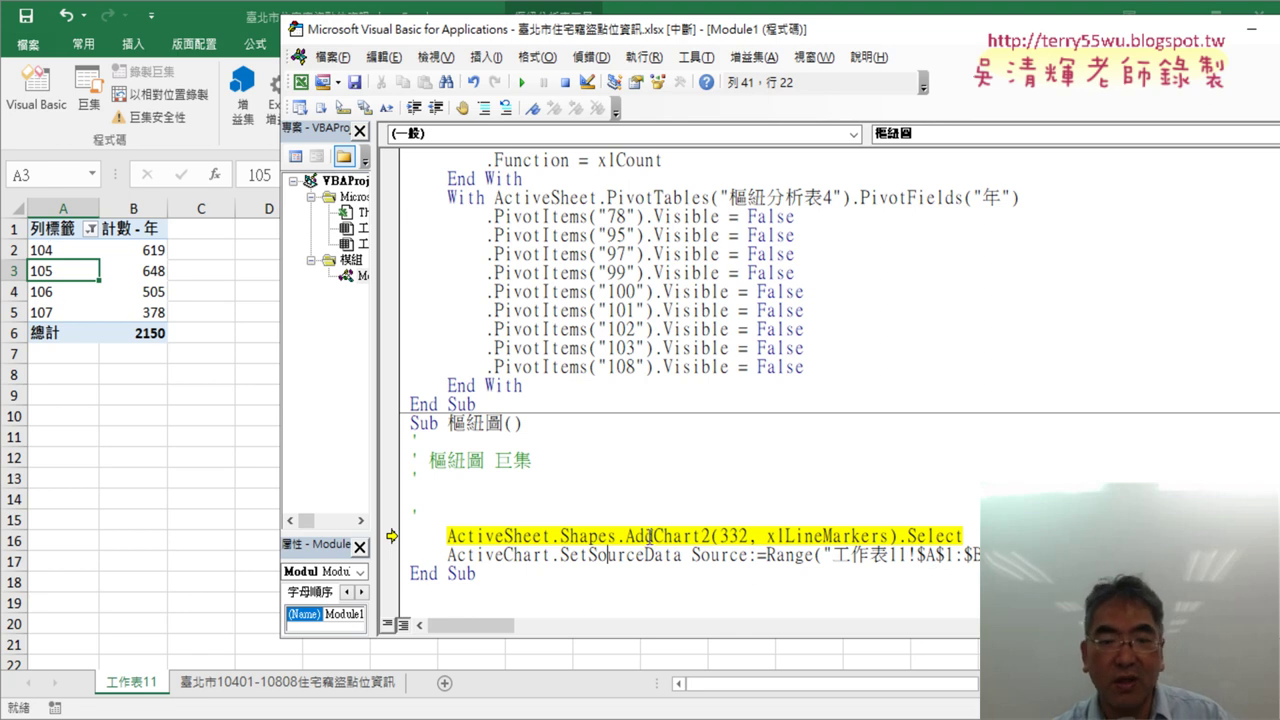
left_click(767, 555)
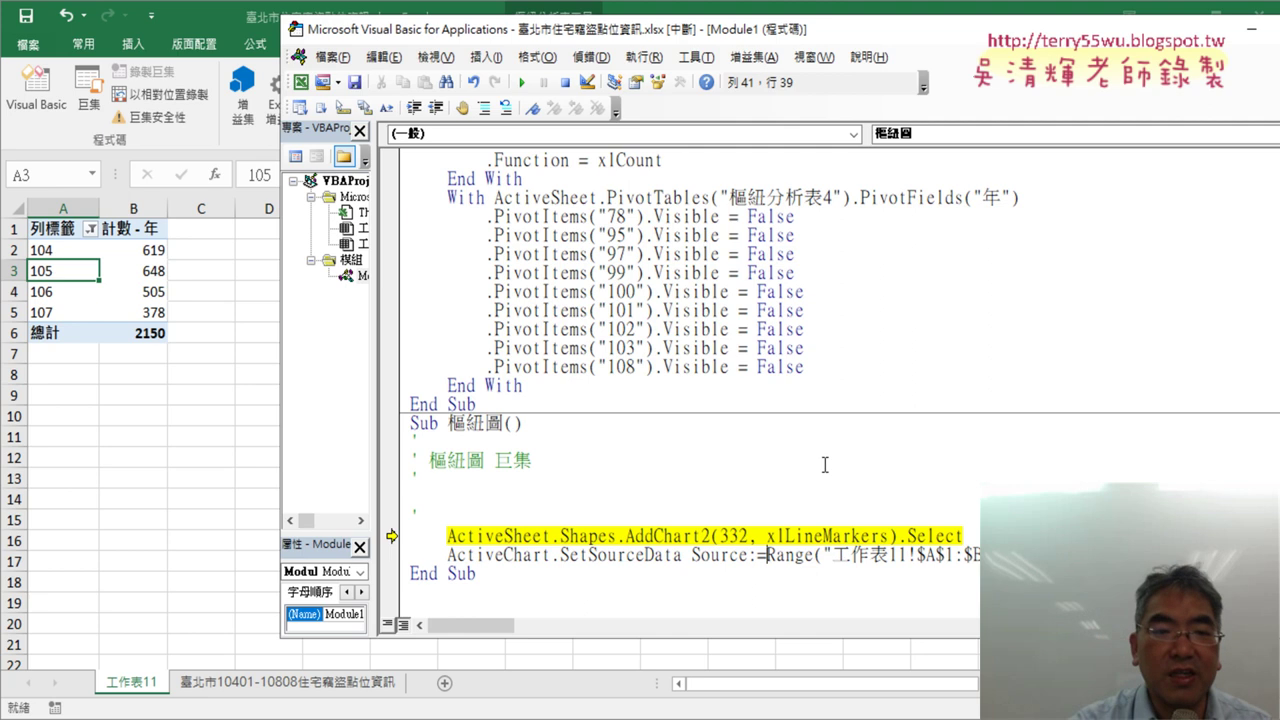
left_click(522, 82)
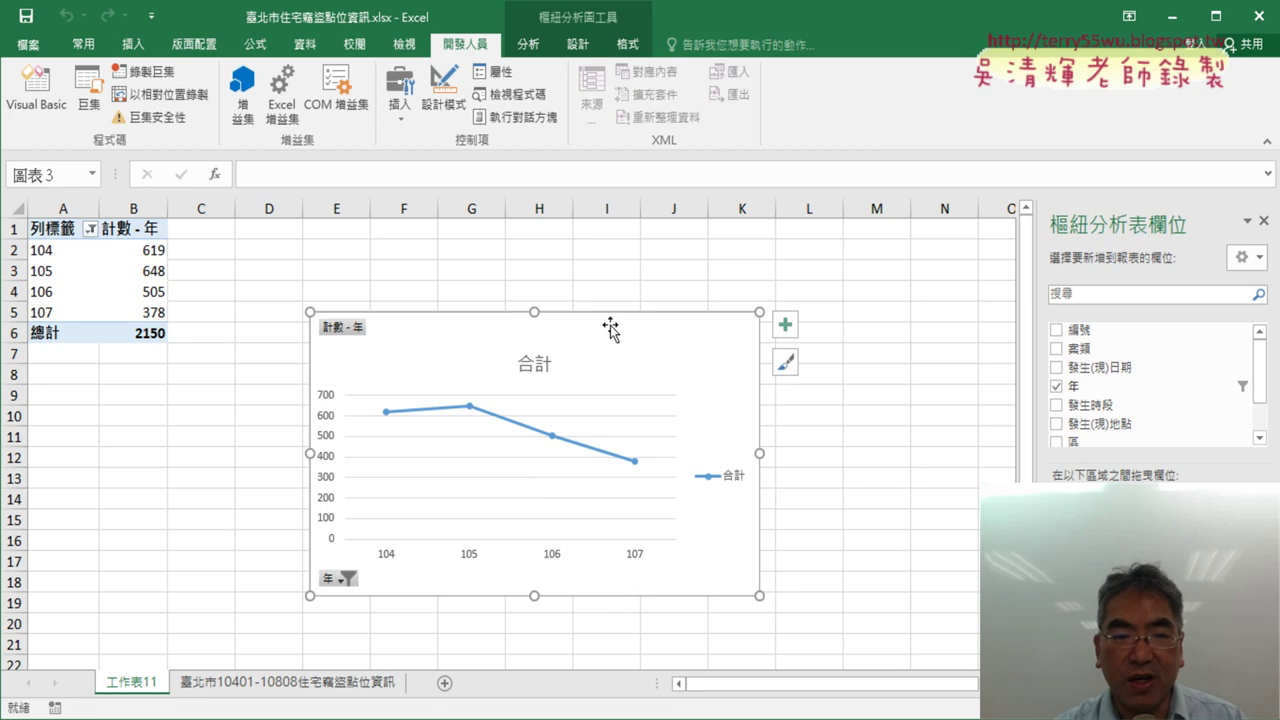
Step: Remove the pivot chart and delete sheet 工作表11
key("Delete")
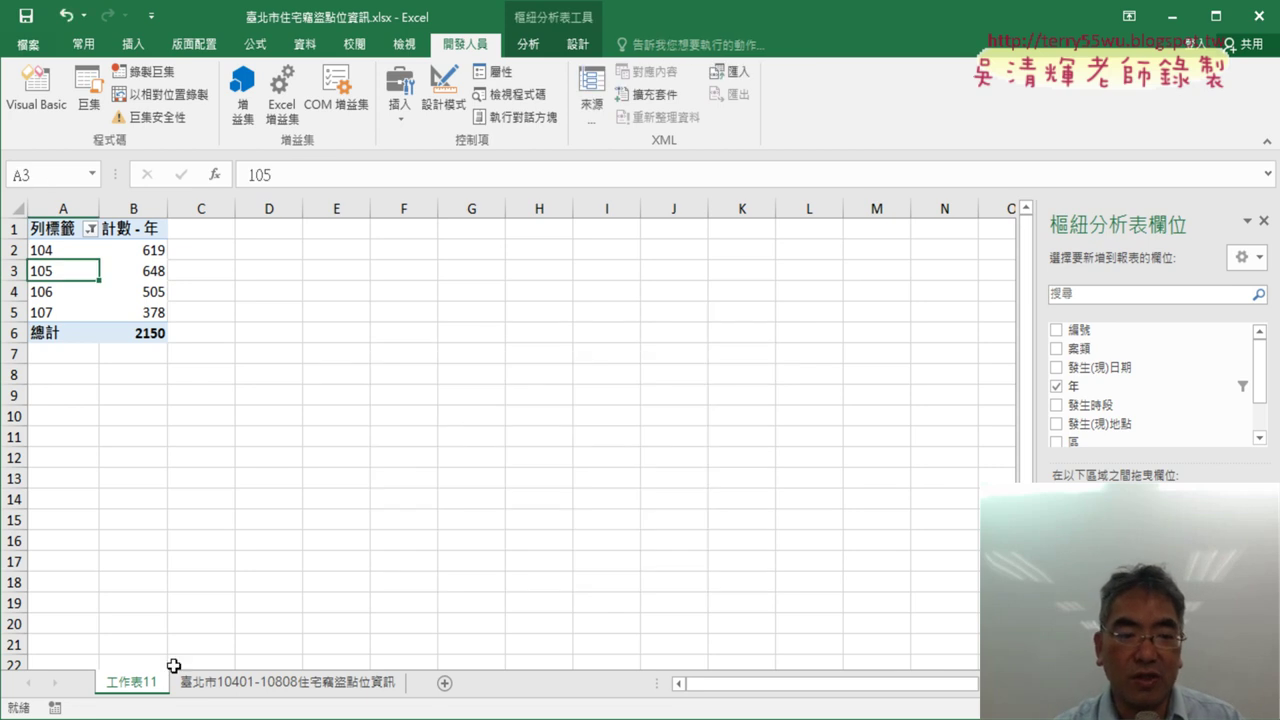
right_click(147, 688)
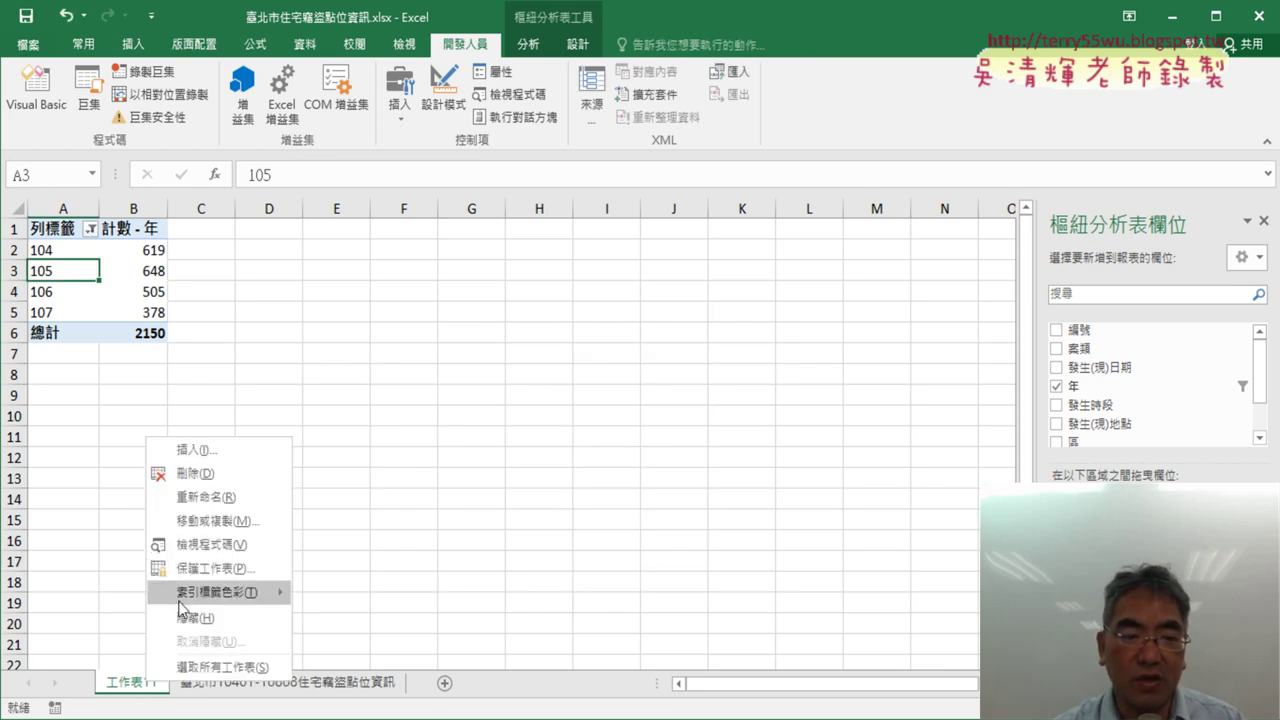
left_click(240, 473)
left_click(606, 423)
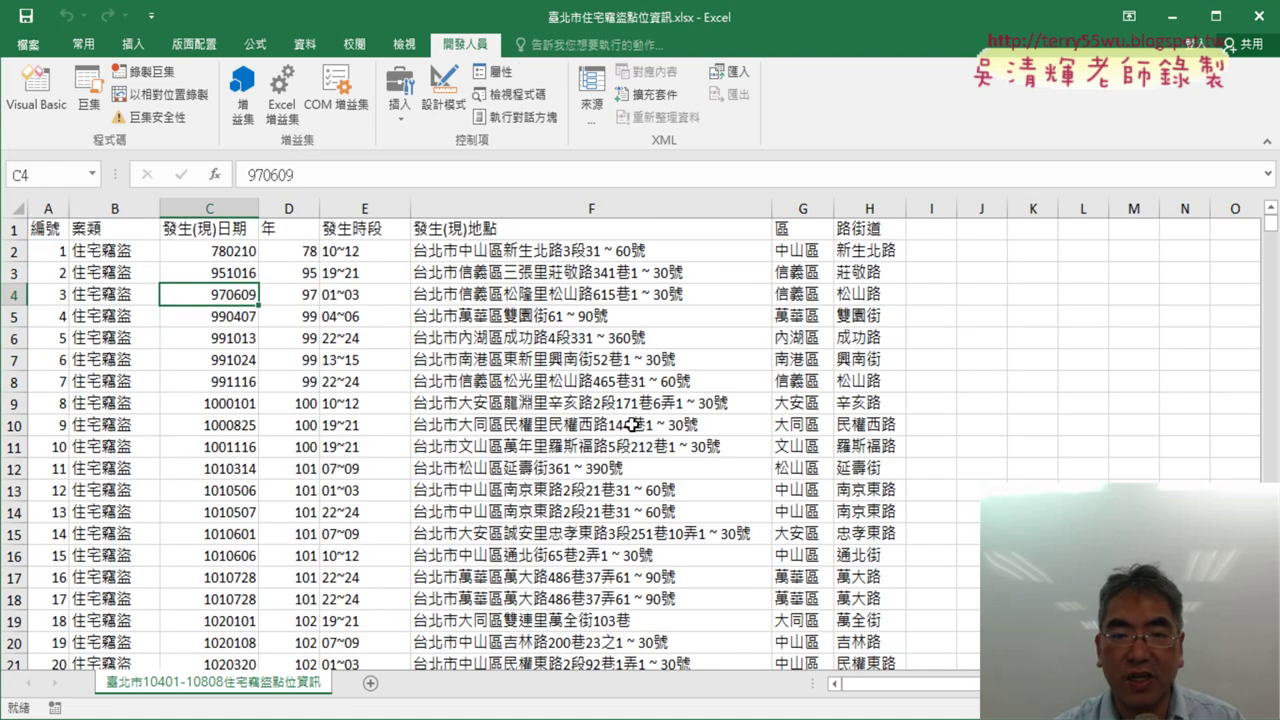
Step: Run 樞紐表 to rebuild the pivot on 工作表12, then run 樞紐圖, which fails with error 1004
left_click(89, 95)
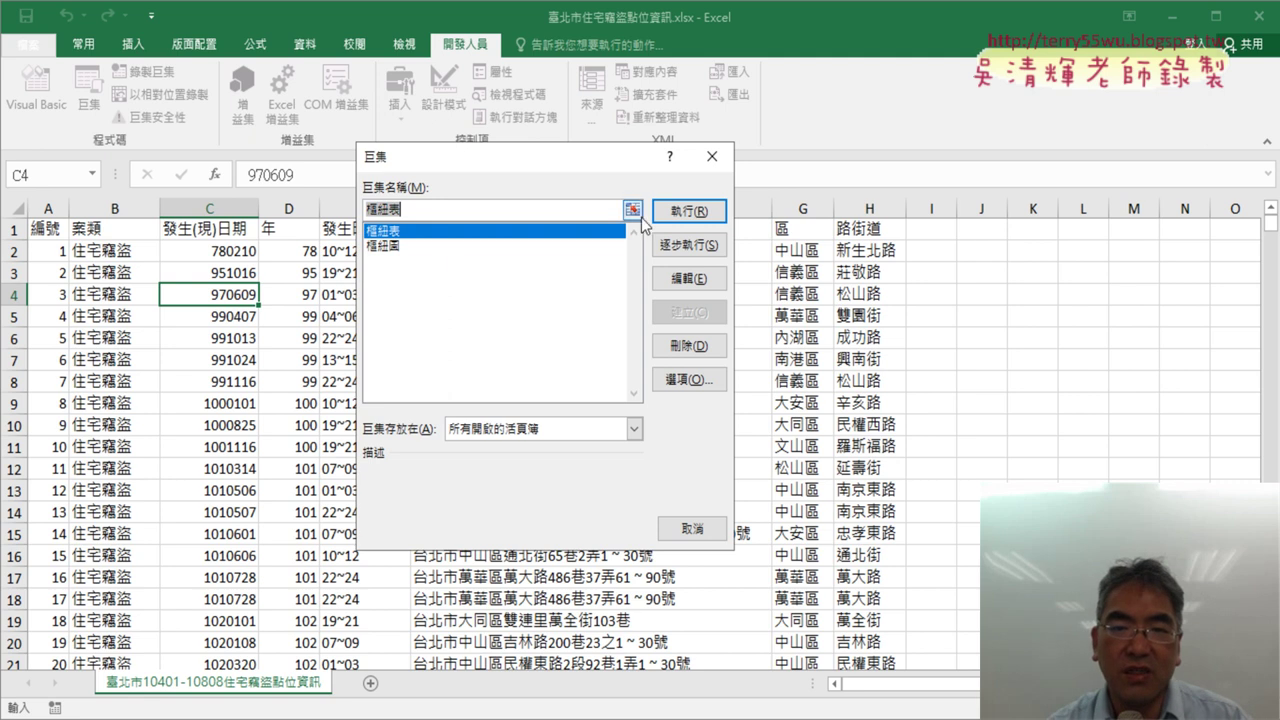
left_click(700, 212)
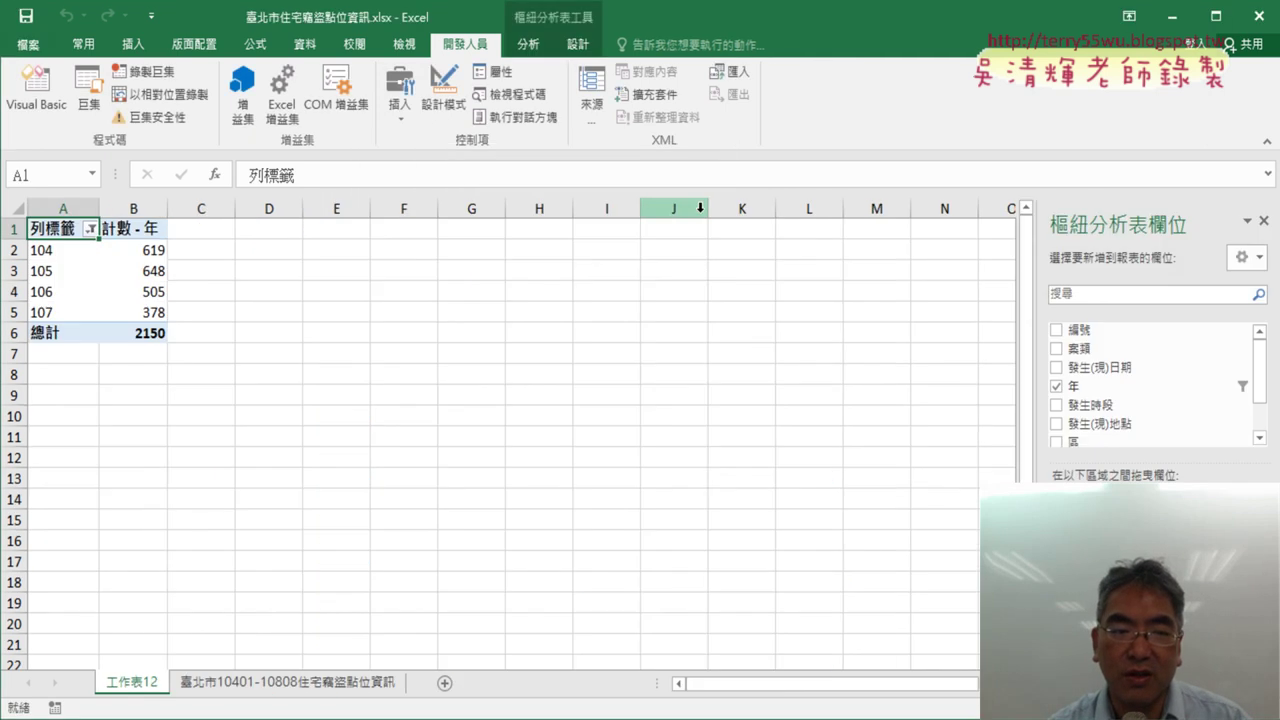
left_click(88, 98)
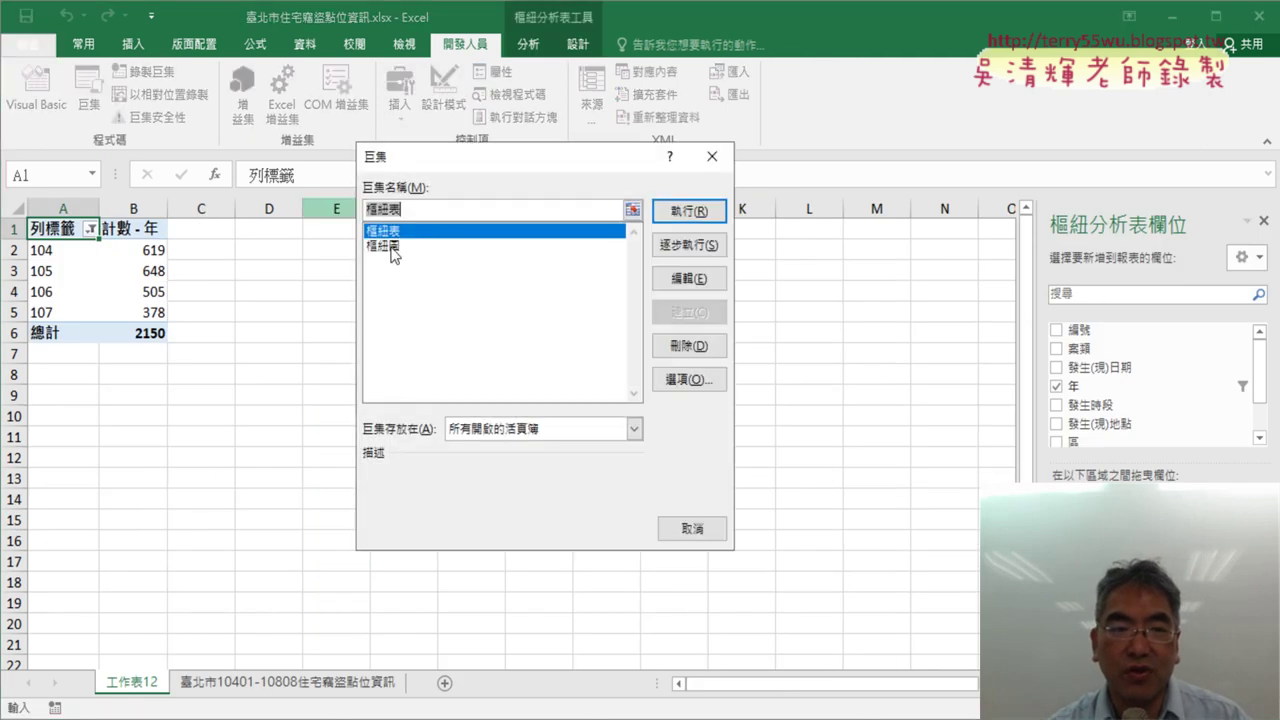
left_click(410, 246)
left_click(662, 210)
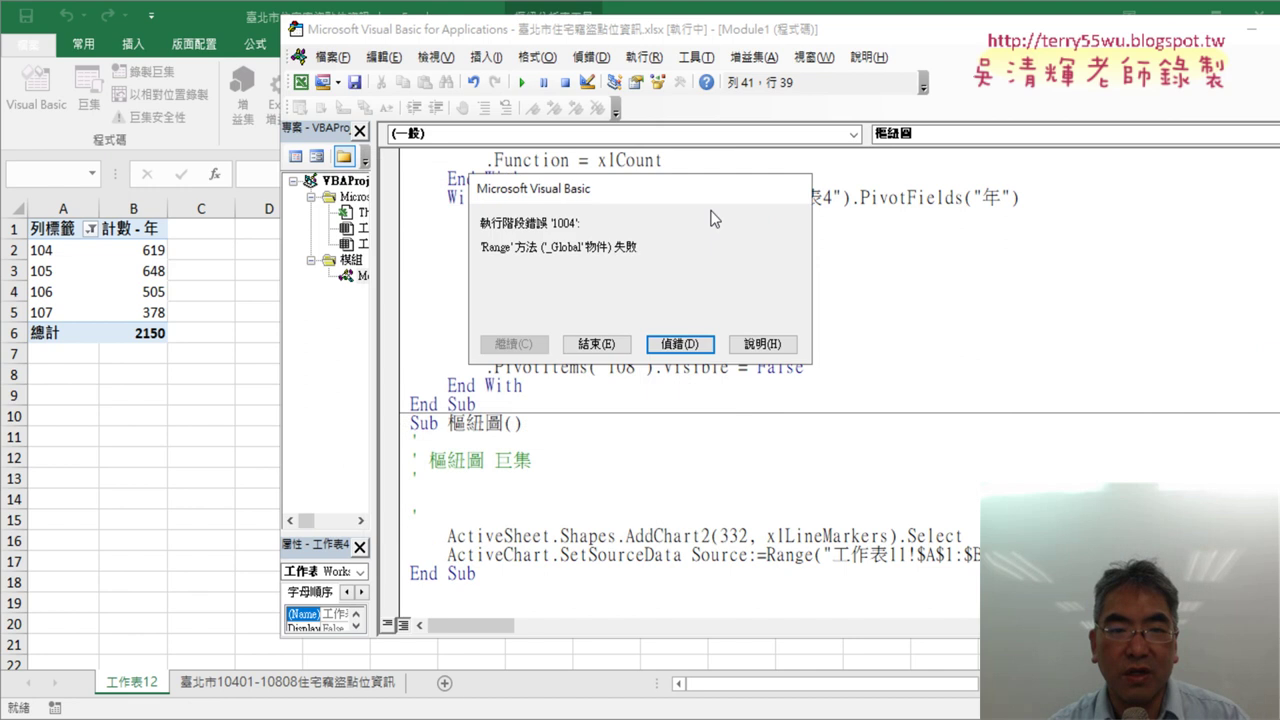
Step: In the debugger, delete 工作表11! from the SetSourceData range reference
left_click(680, 345)
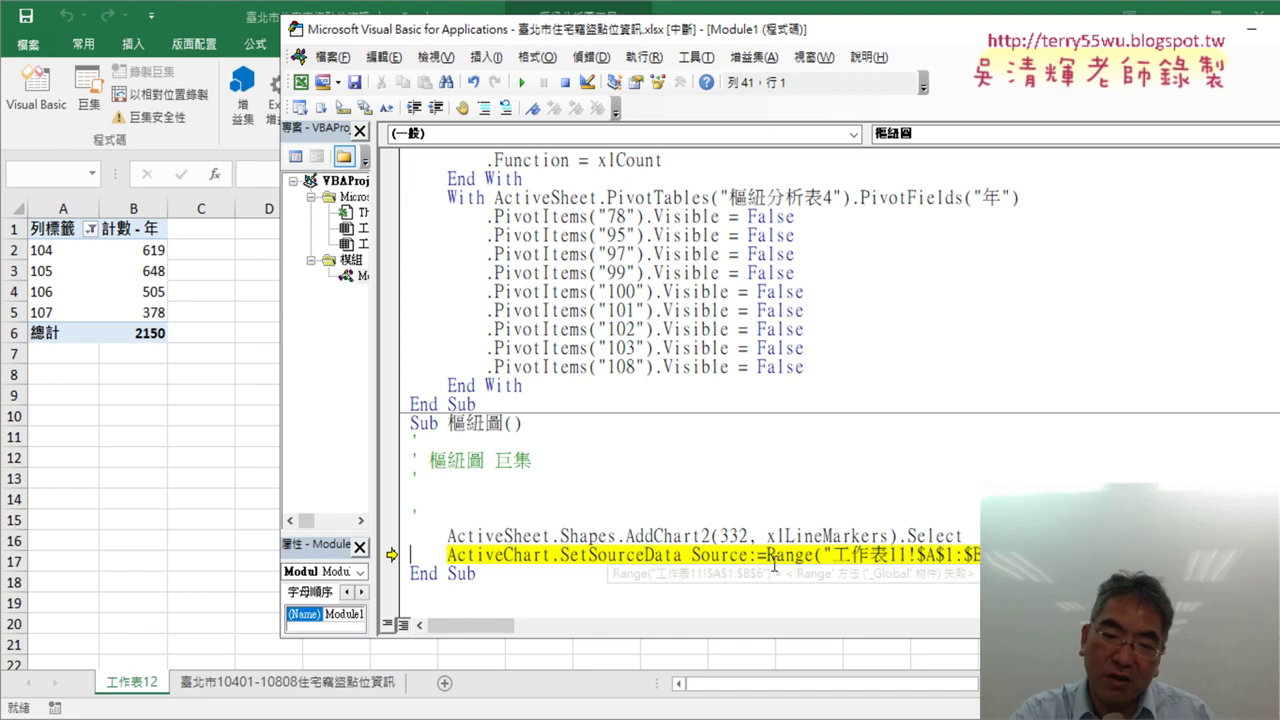
mouse_move(798, 555)
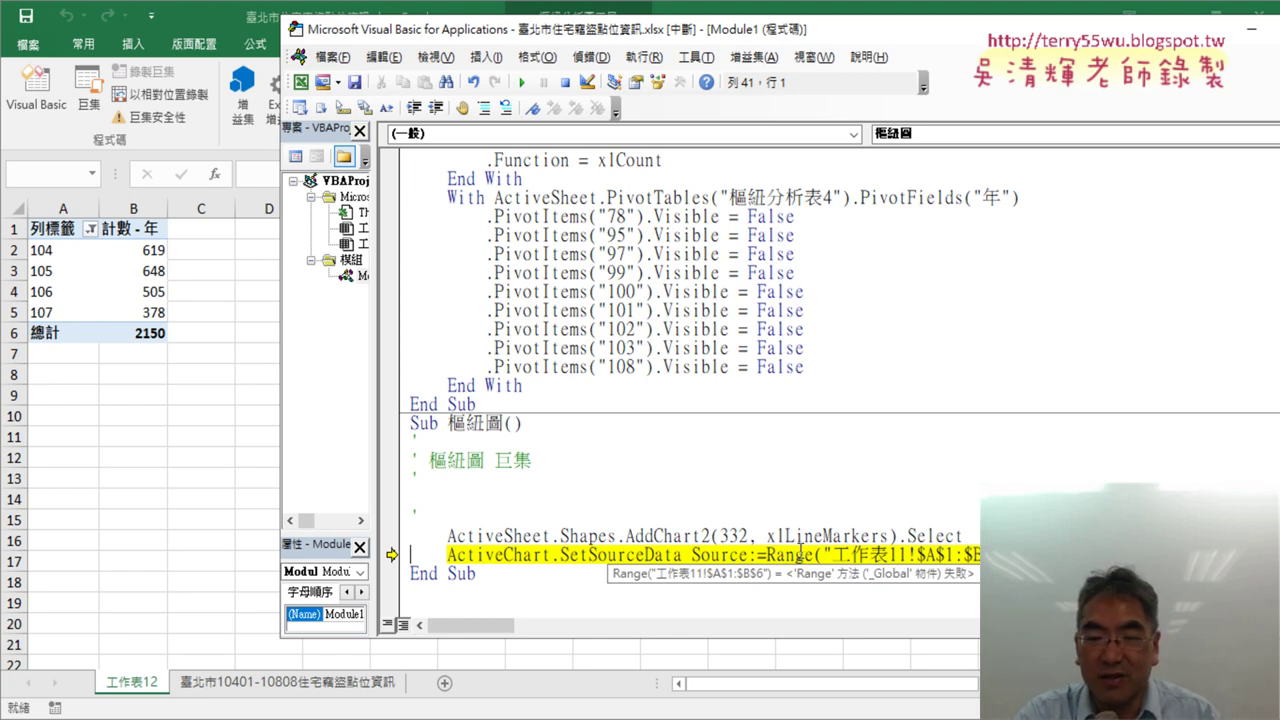
left_click_drag(832, 555, 911, 555)
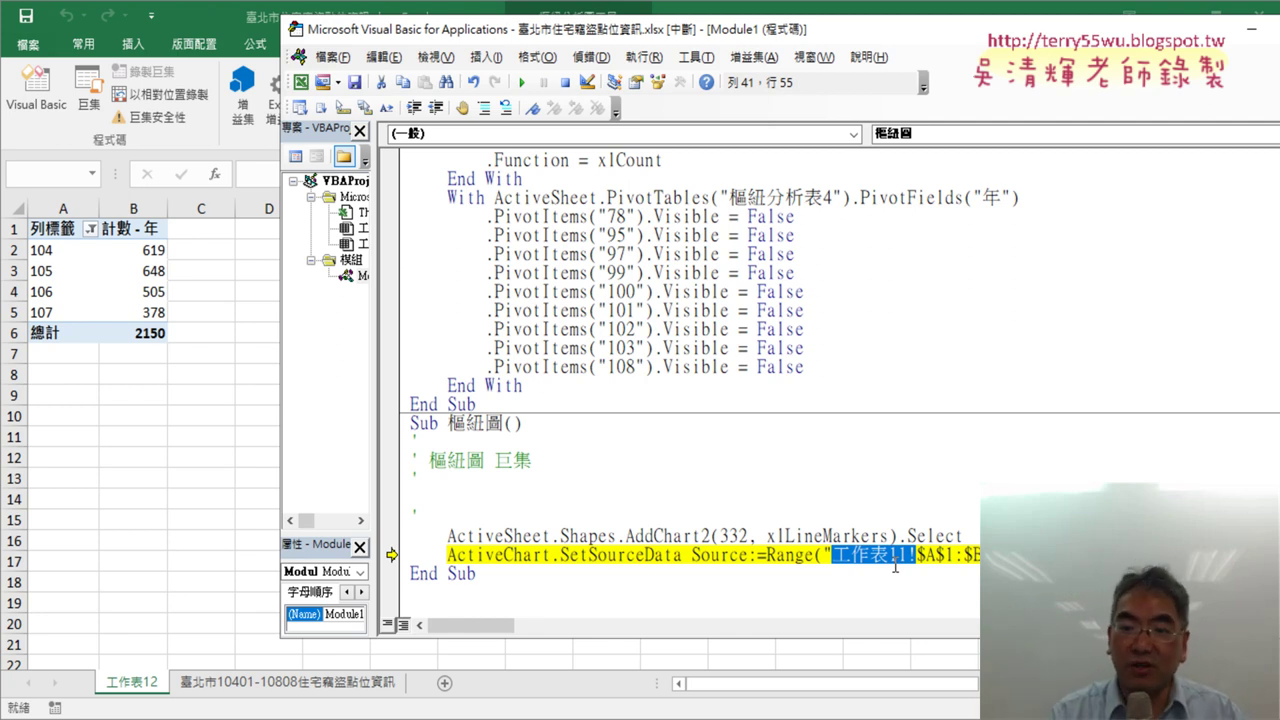
key("shift+Right")
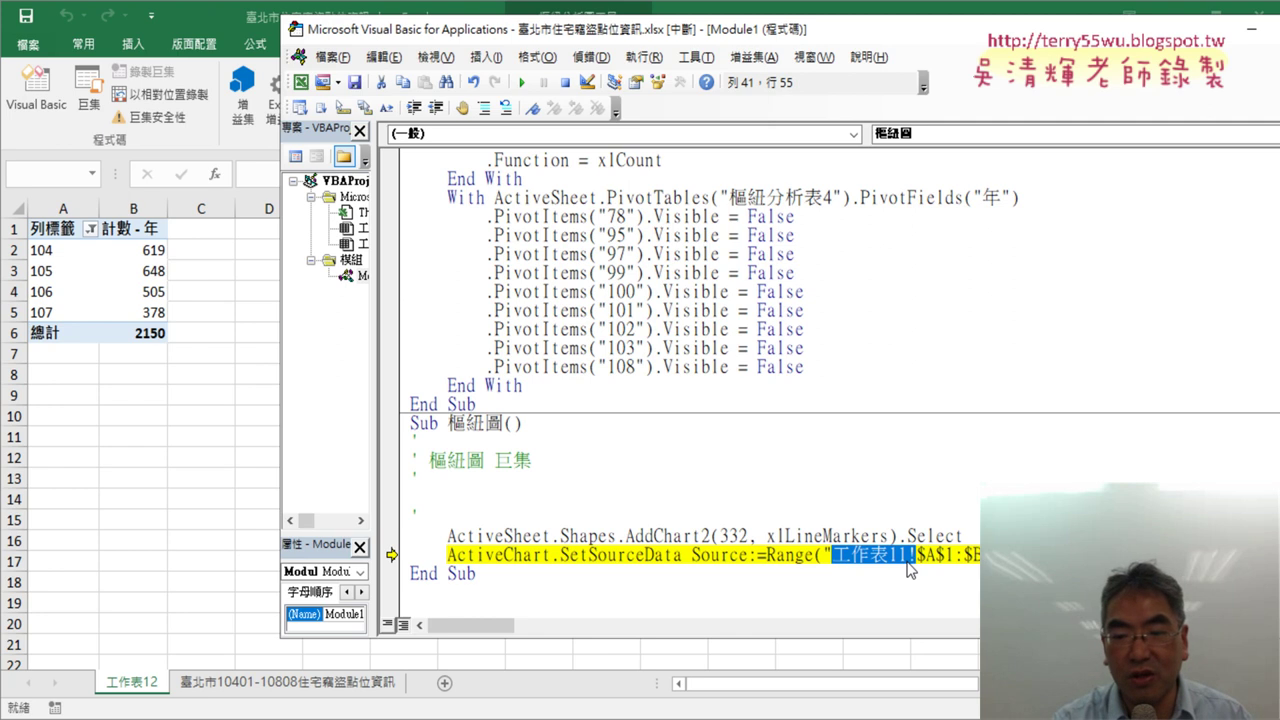
key("Delete")
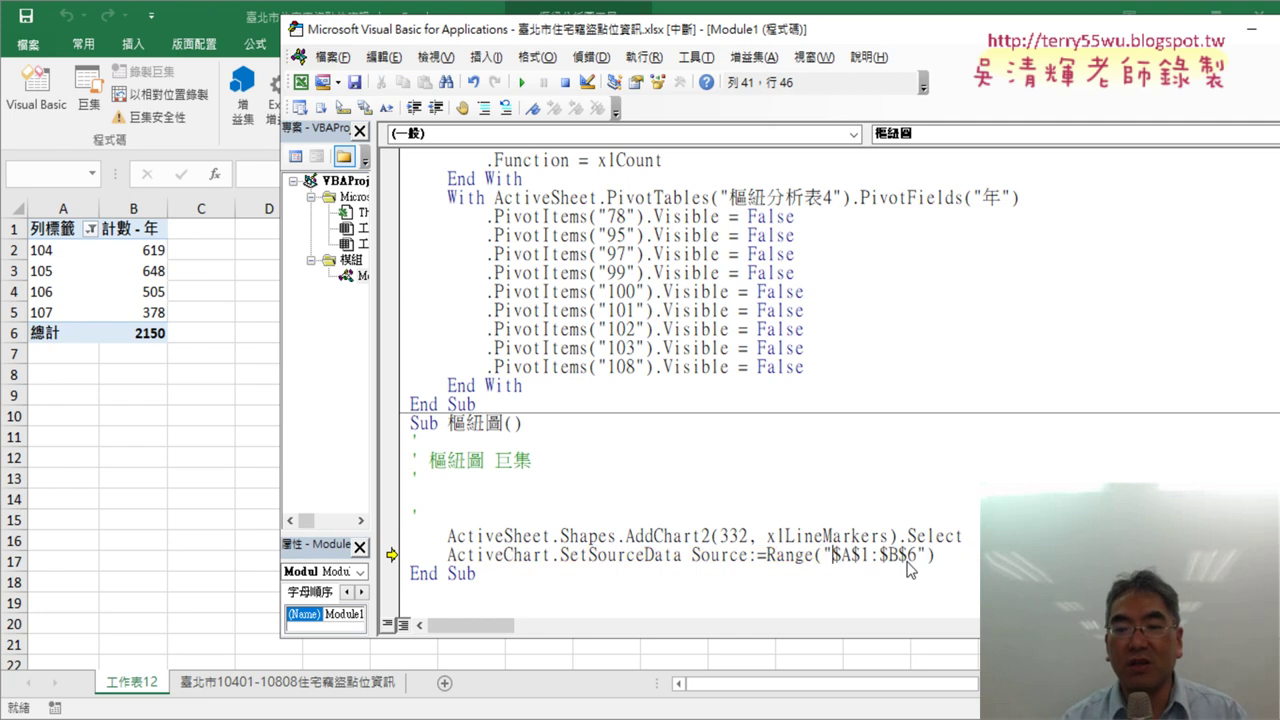
Step: Strip the $ signs so the range reads "A1:B6", then continue to create chart 圖表 1
key("Delete")
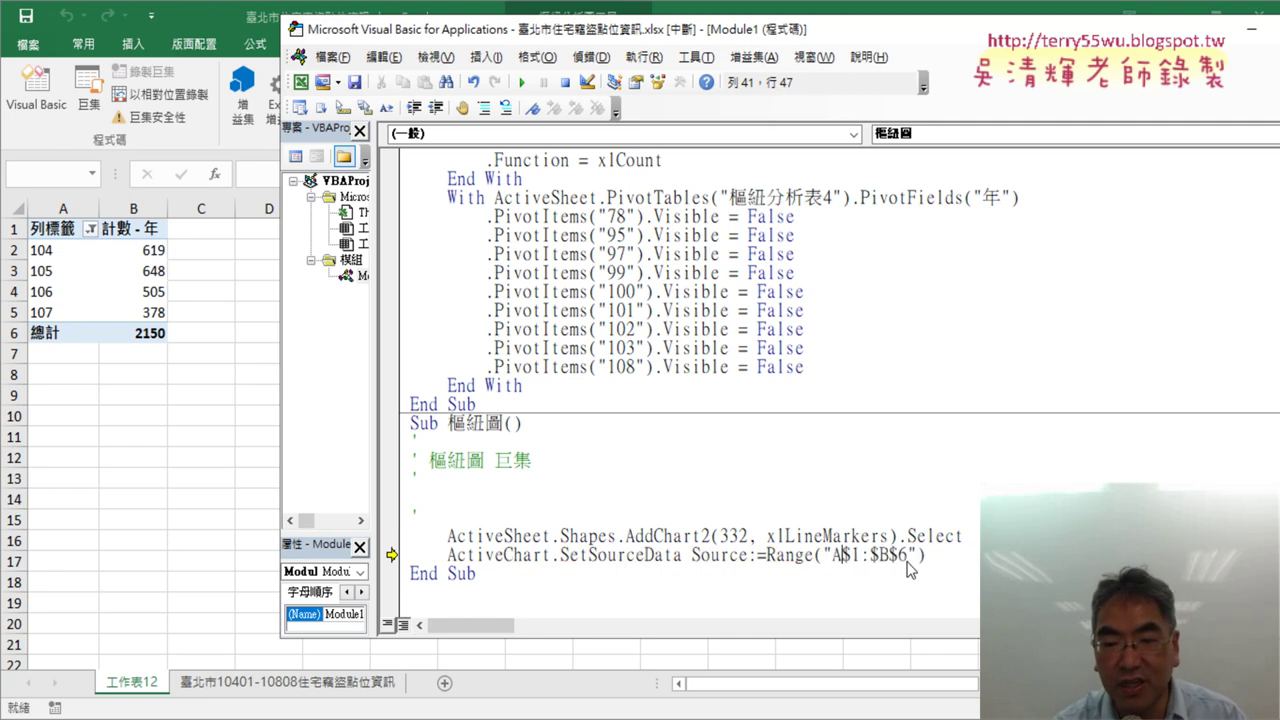
key("Delete")
key("Delete")
key("Right")
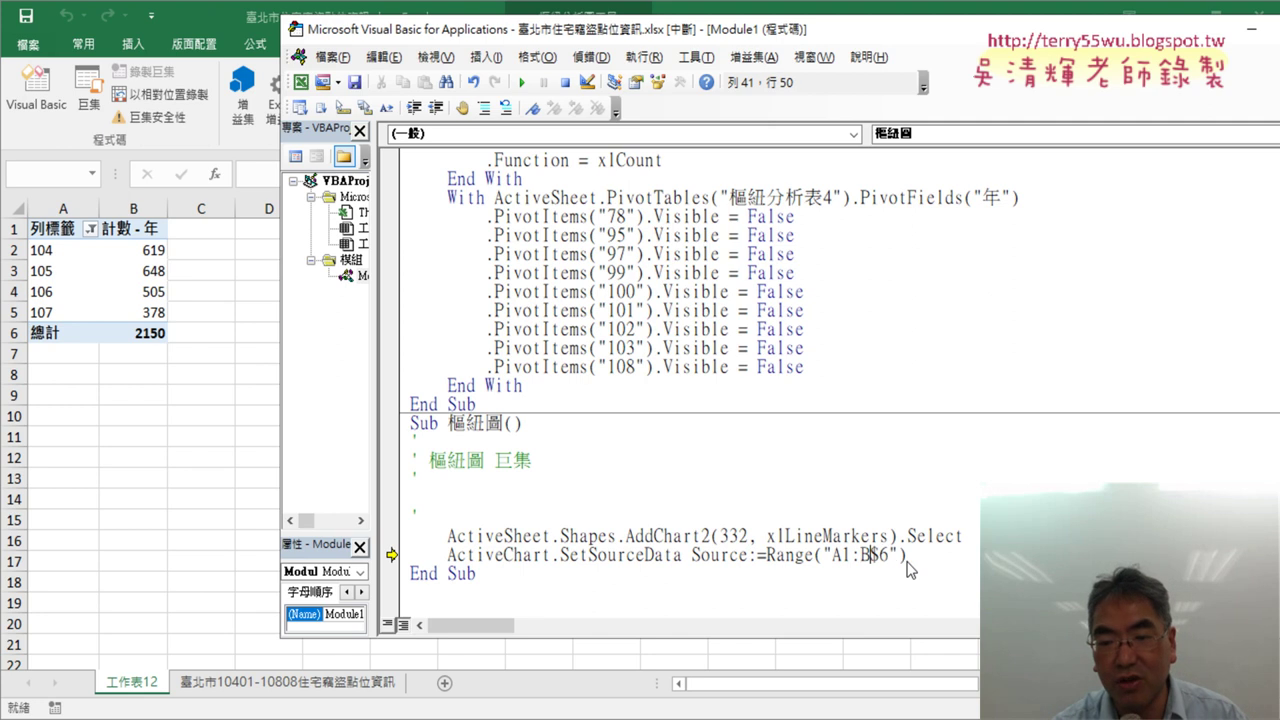
key("Delete")
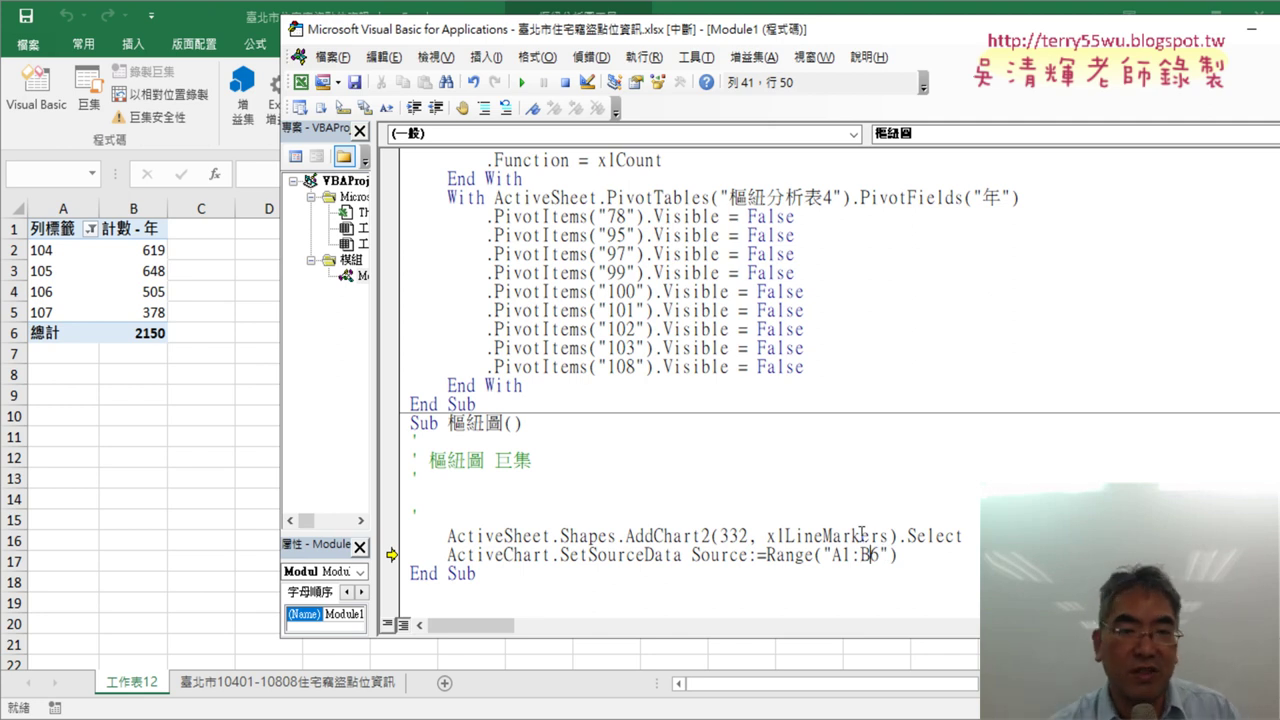
left_click(521, 82)
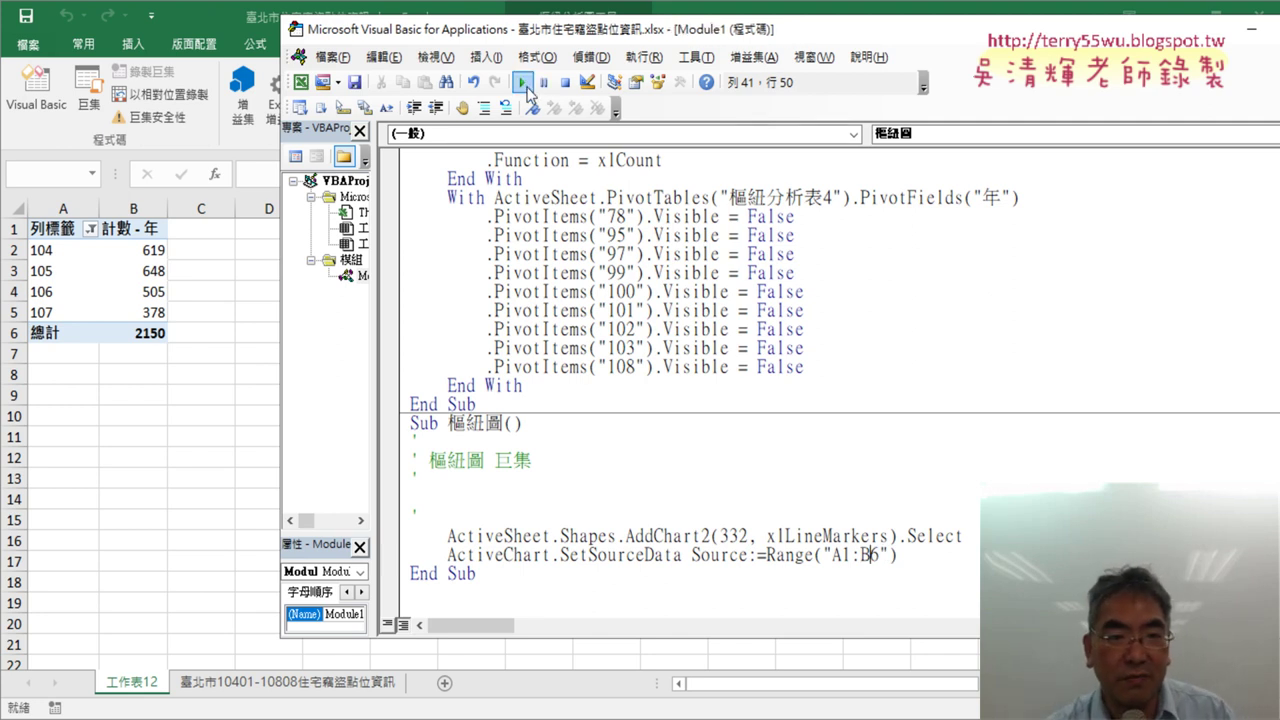
left_click(140, 475)
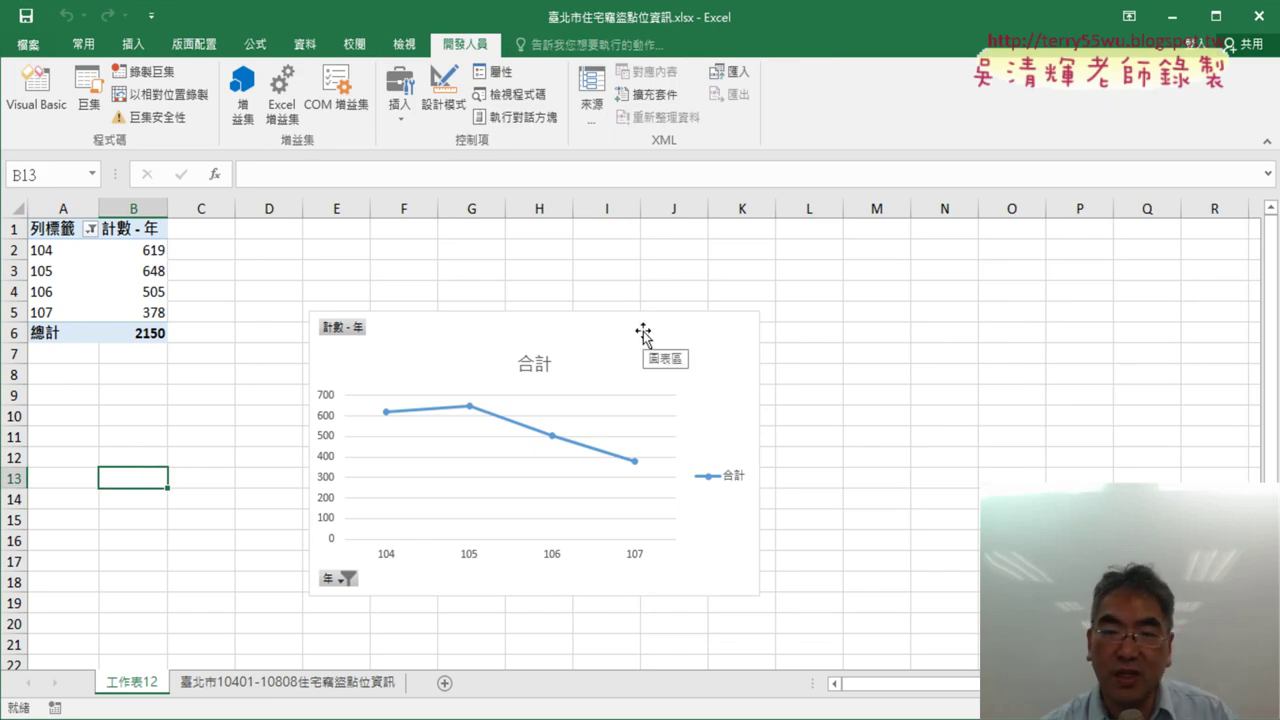
left_click(44, 100)
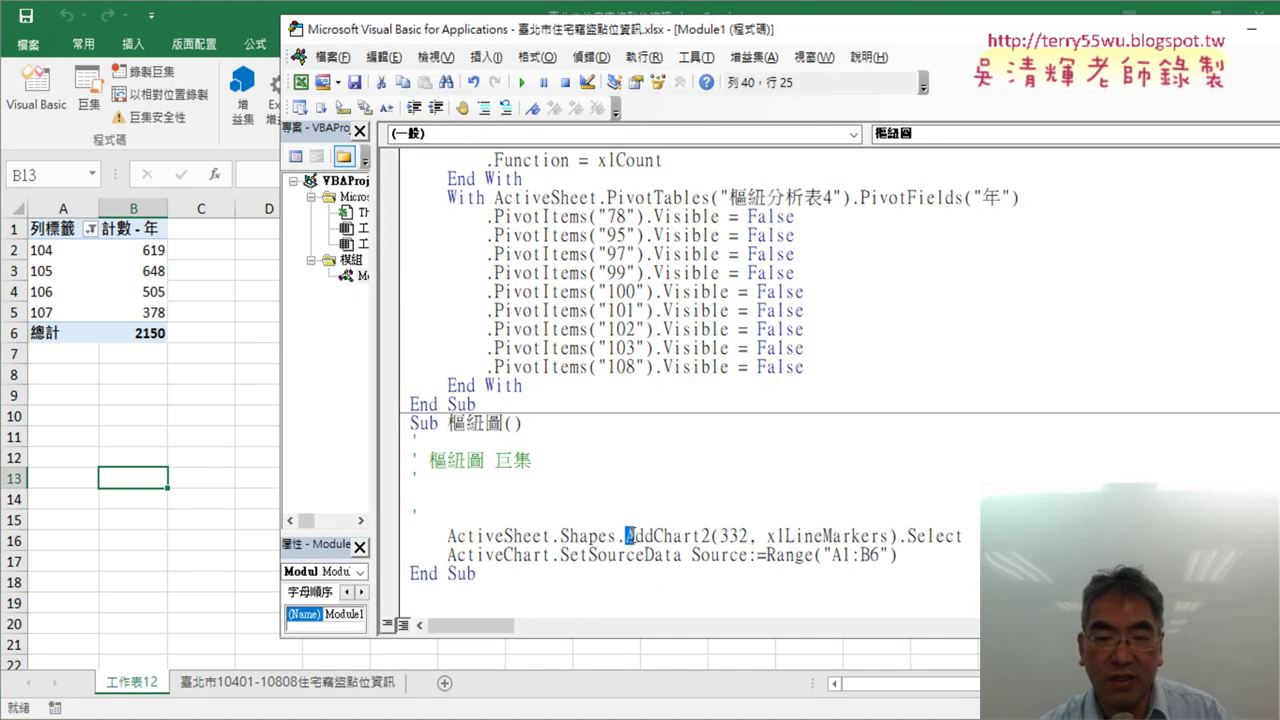
left_click_drag(626, 536, 709, 538)
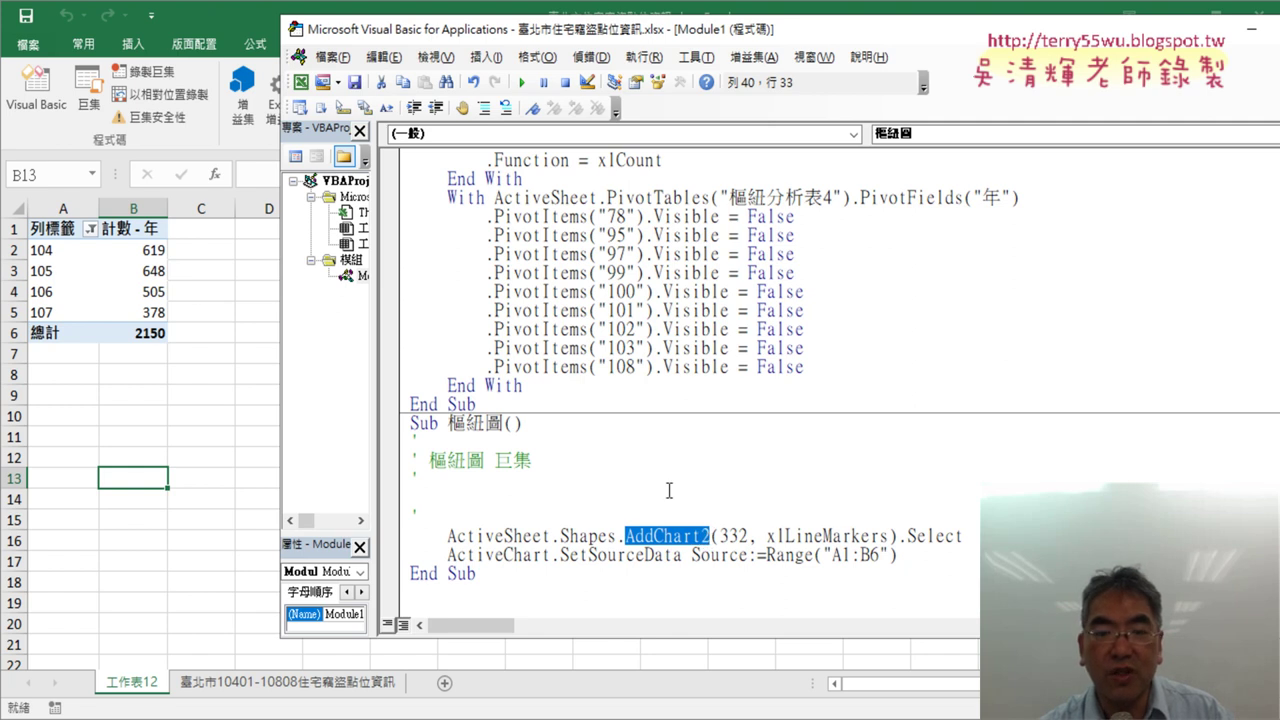
left_click(722, 557)
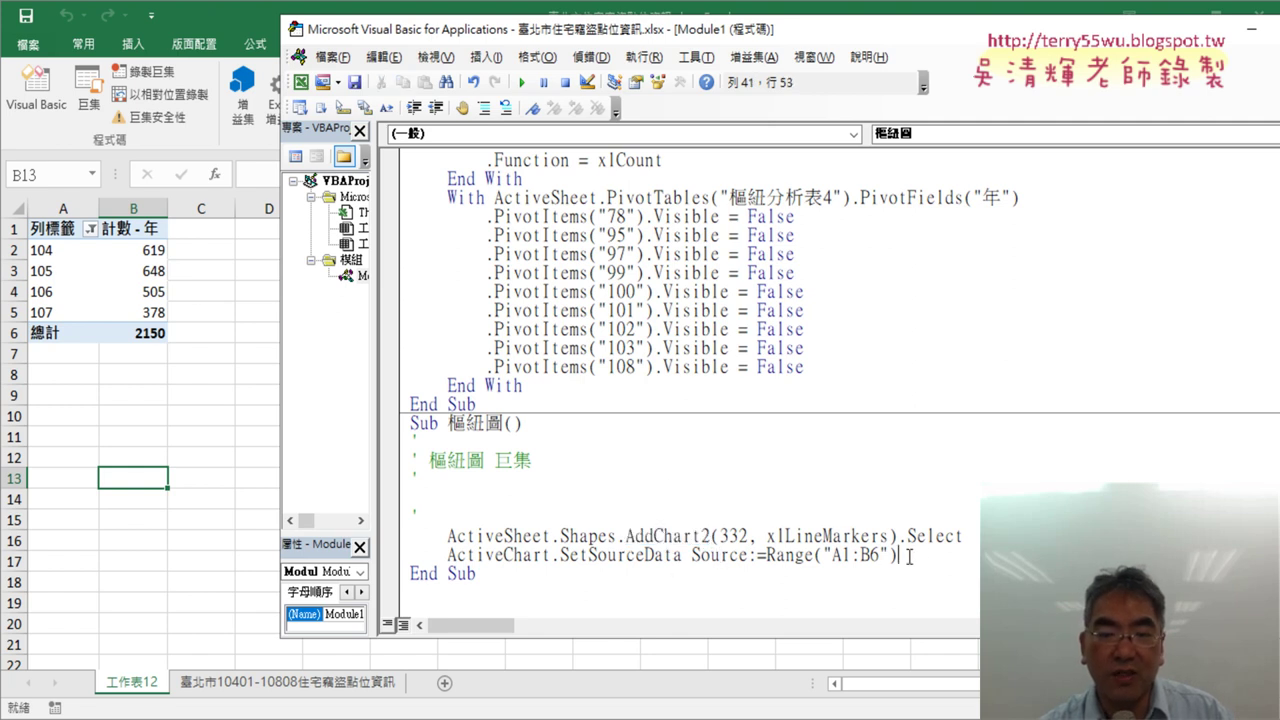
left_click_drag(898, 555, 766, 555)
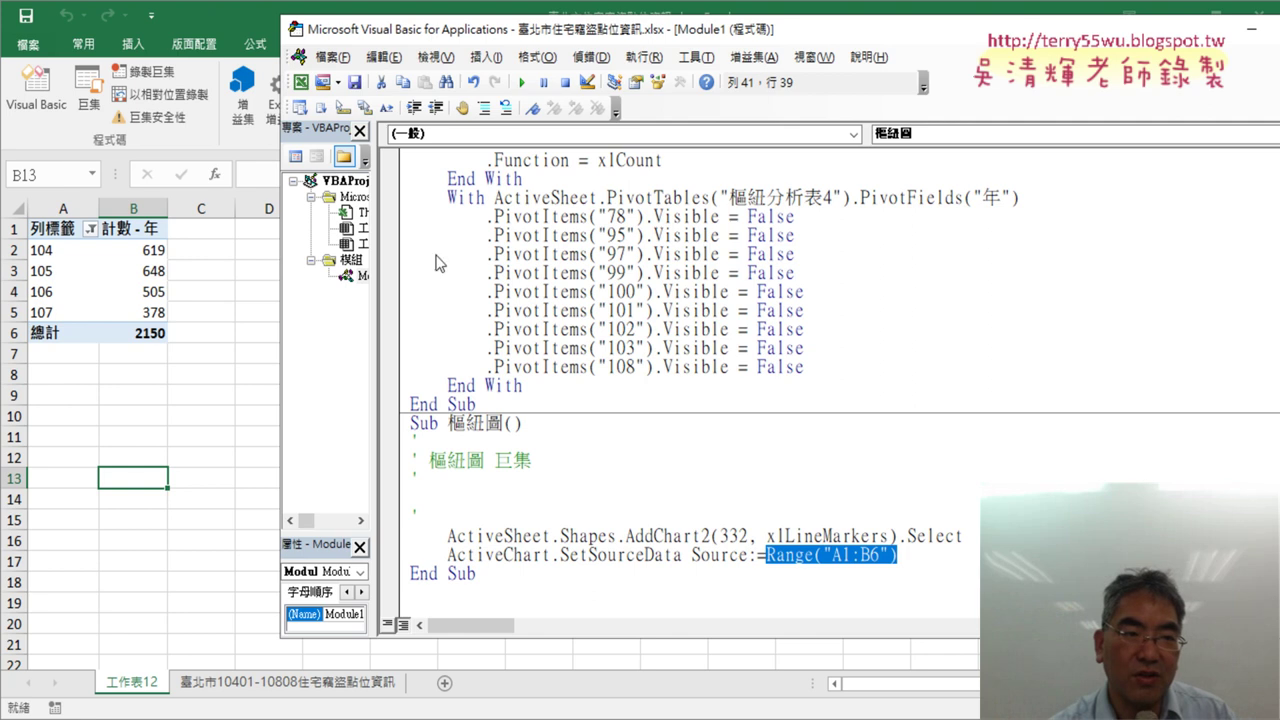
Step: Delete sheet 工作表12 with its pivot table and chart, confirming the deletion
right_click(148, 692)
left_click(205, 477)
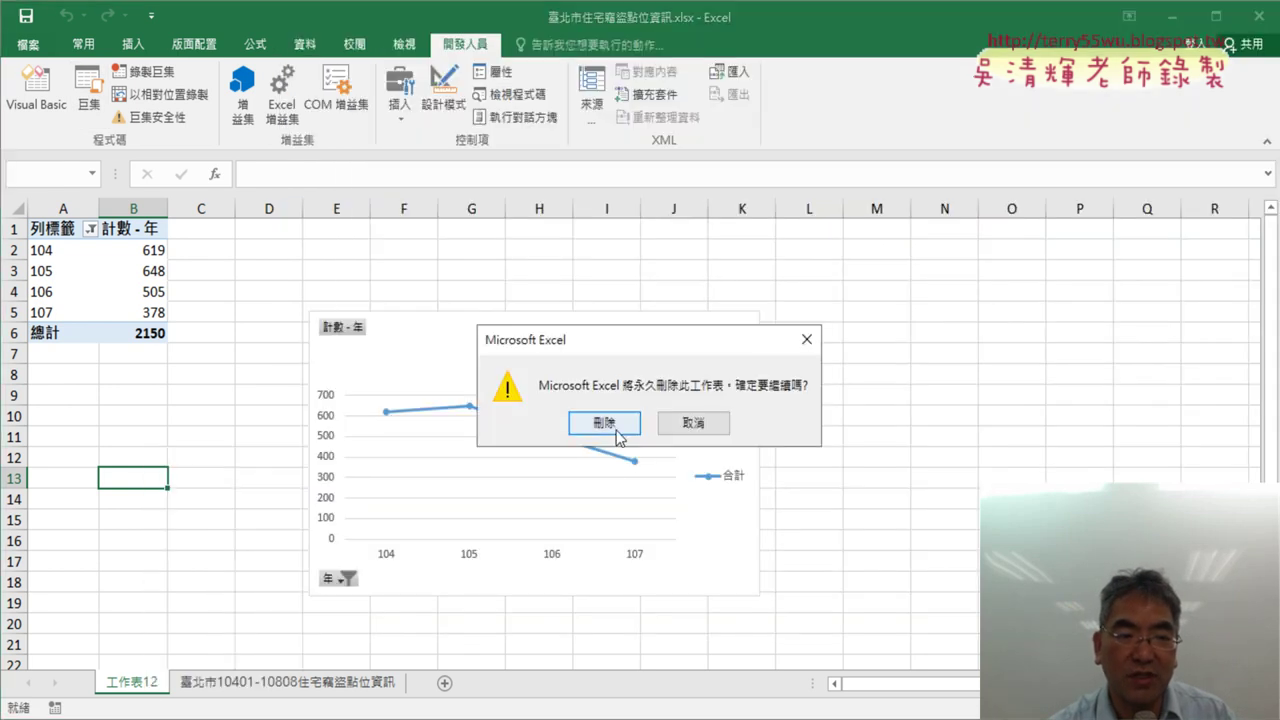
left_click(604, 423)
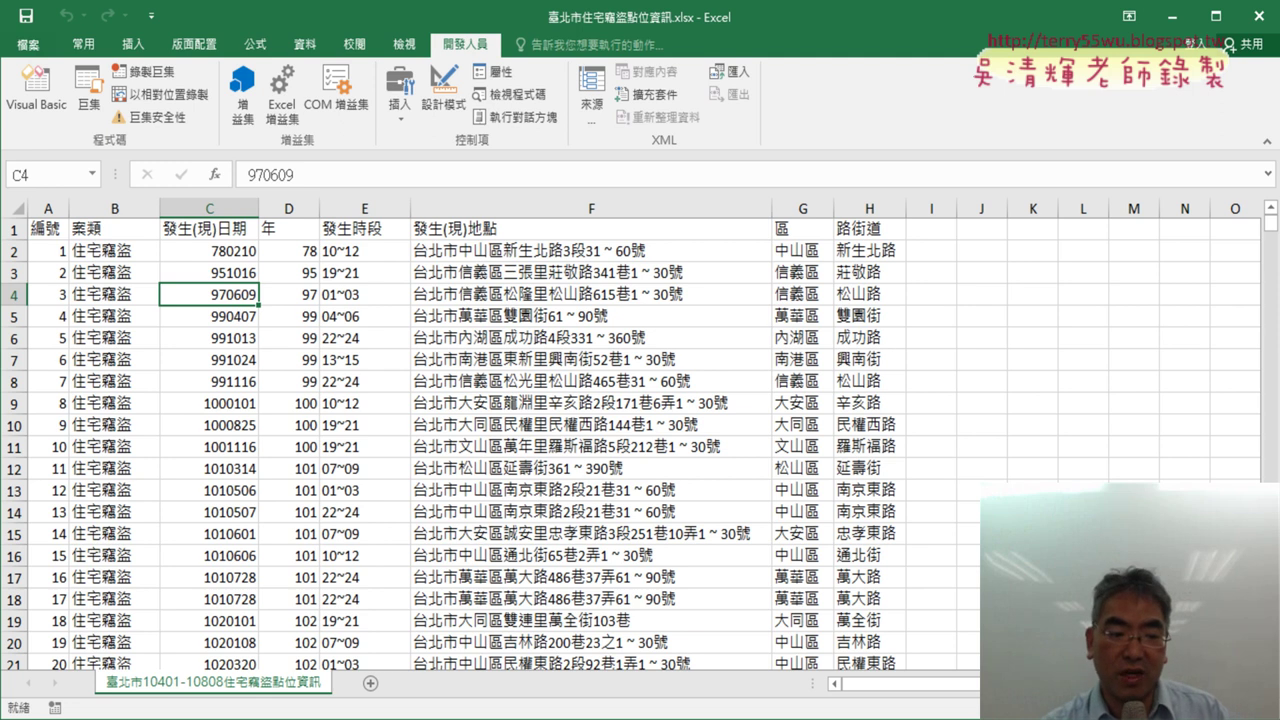
left_click(96, 108)
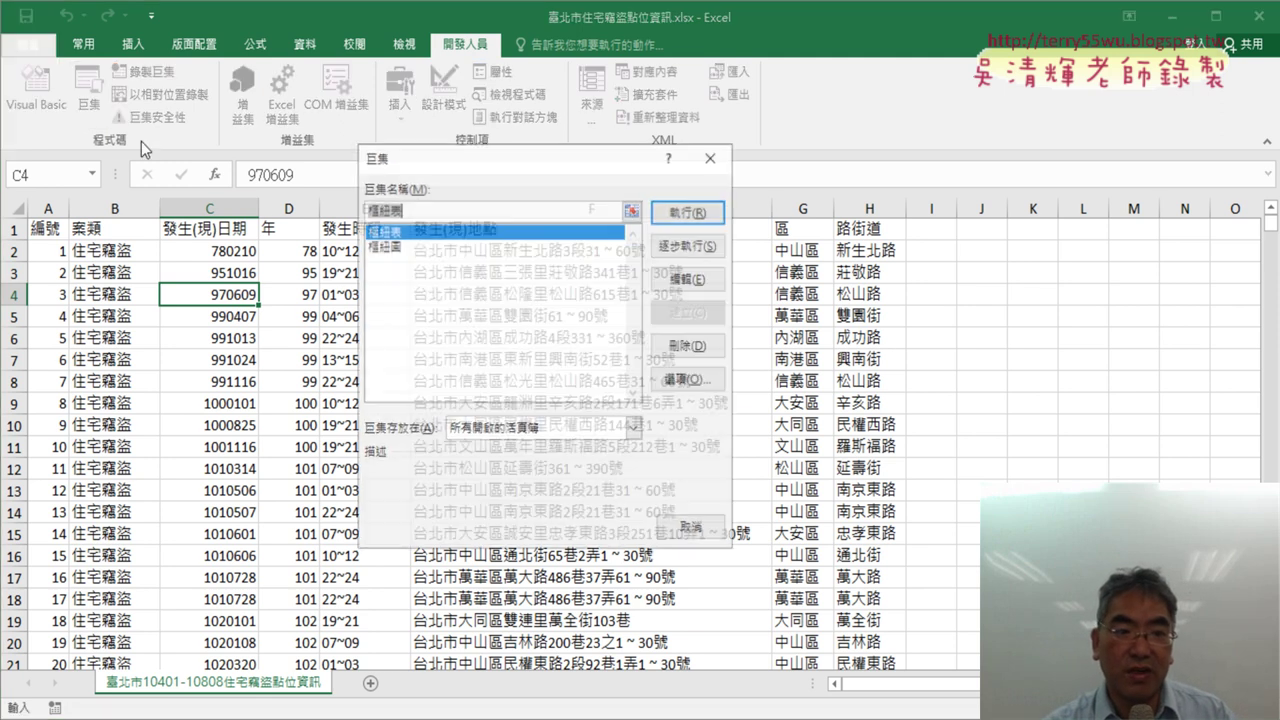
left_click(400, 246)
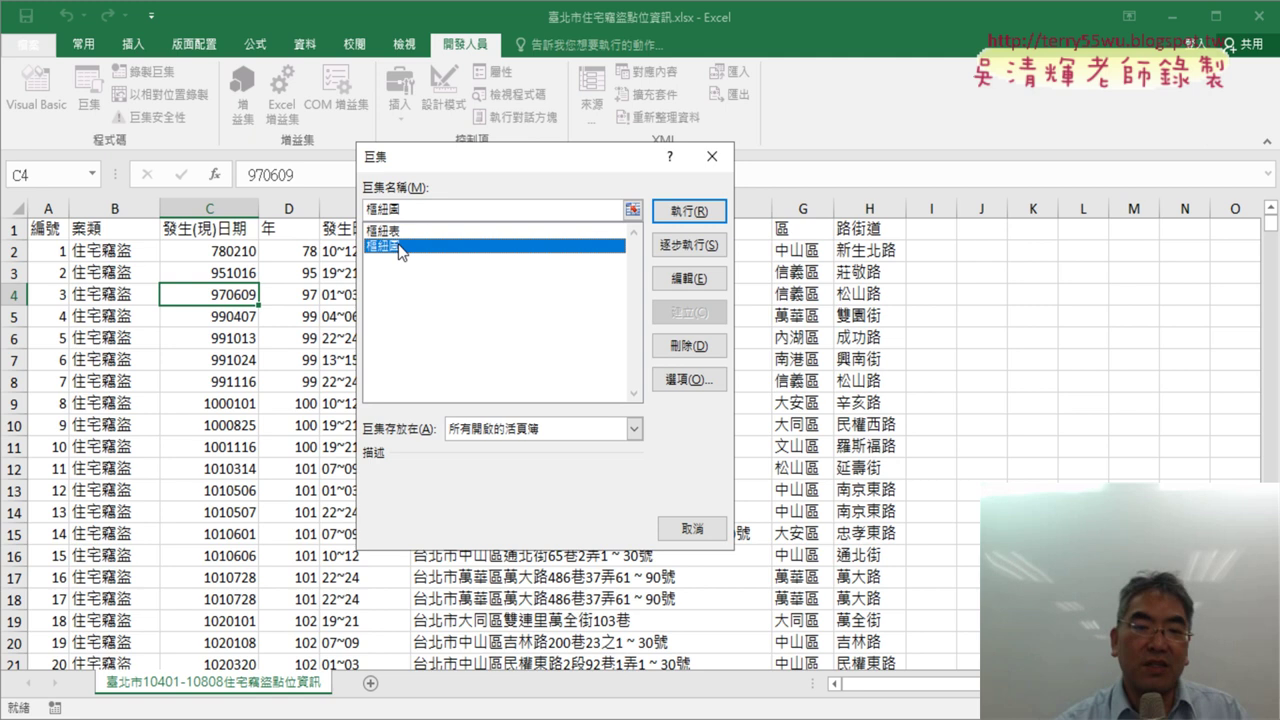
left_click(711, 156)
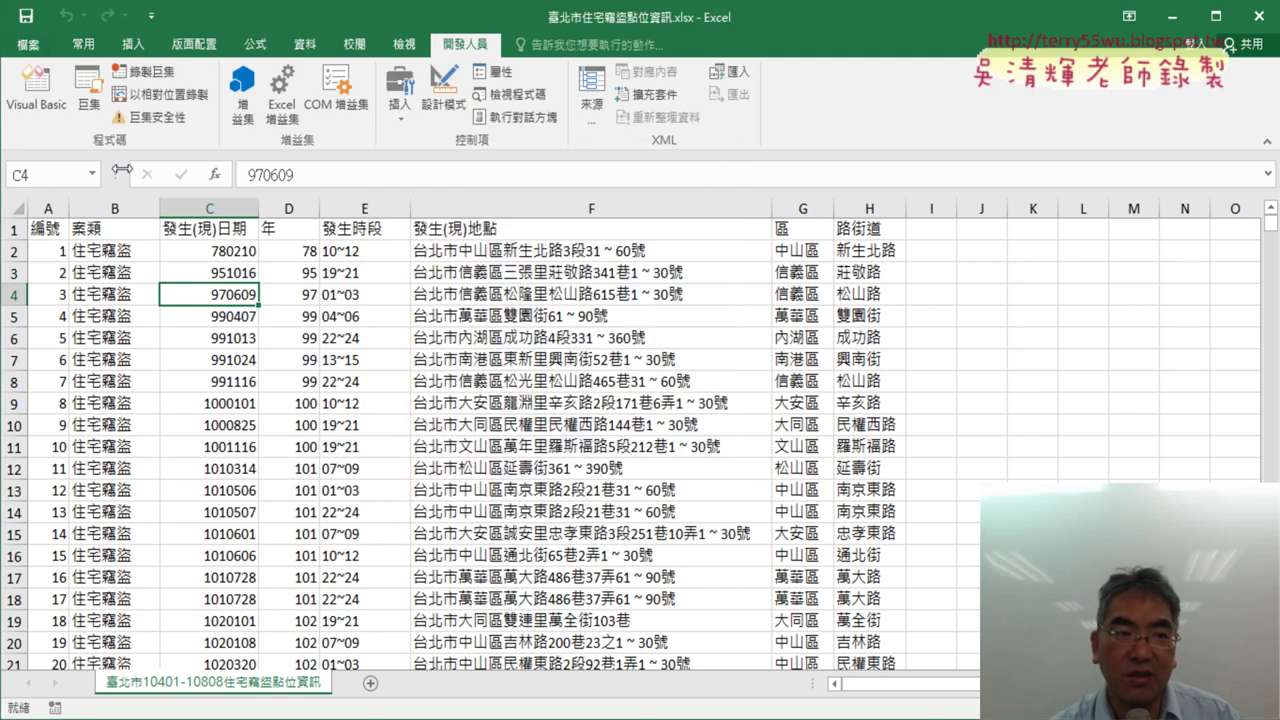
Step: Open Module1 in the VBA editor and move below the 樞紐圖 macro's End Sub
left_click(45, 110)
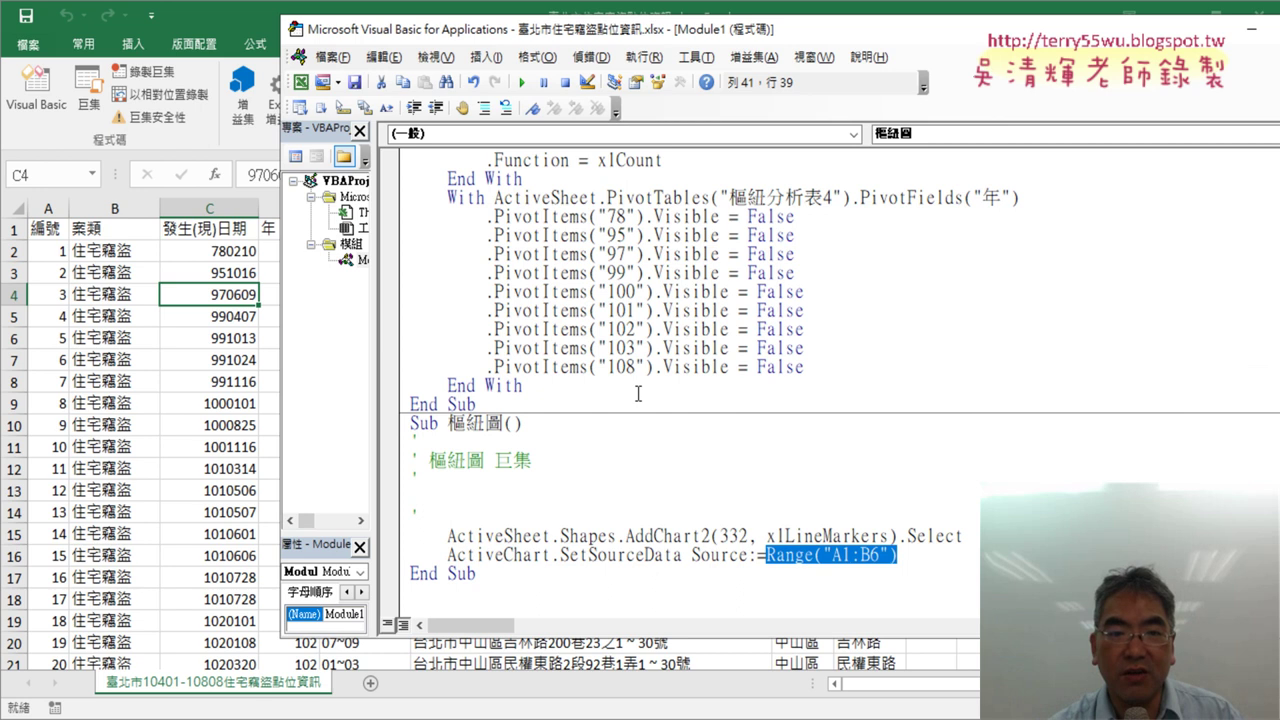
scroll(638, 393, "up", 2)
scroll(638, 393, "up", 2)
scroll(638, 393, "up", 2)
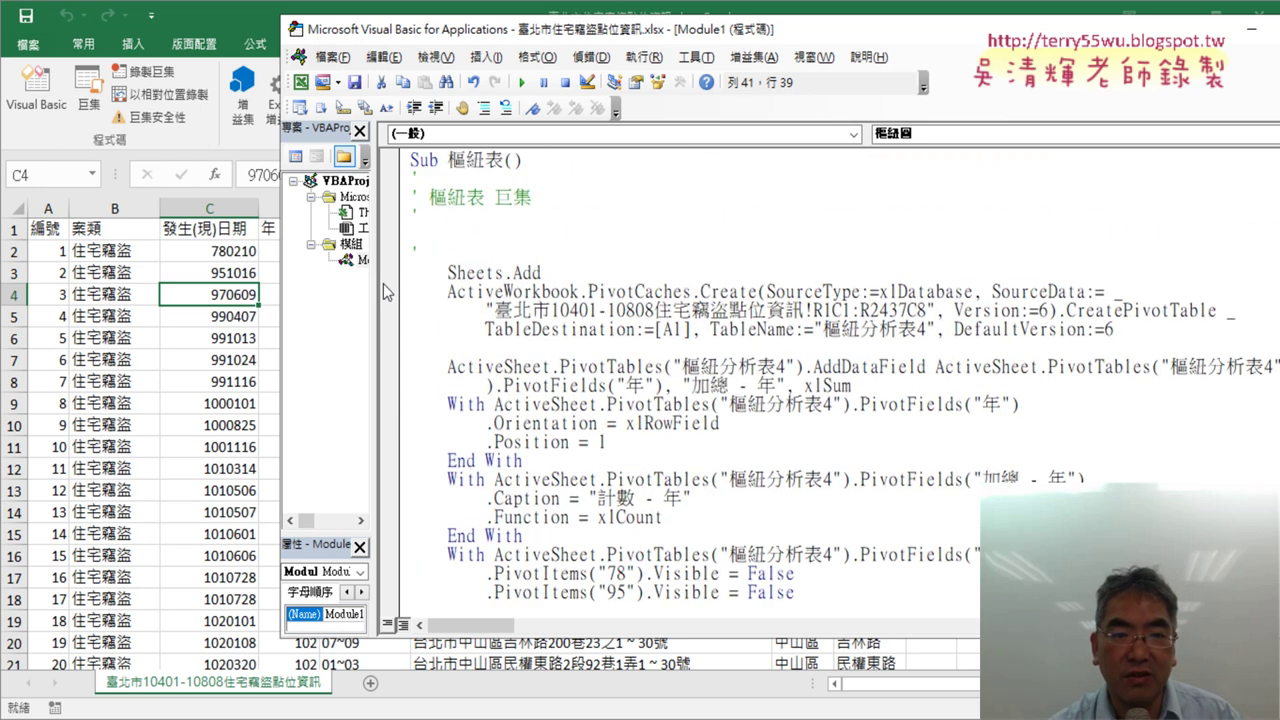
left_click_drag(388, 291, 452, 286)
left_click(372, 262)
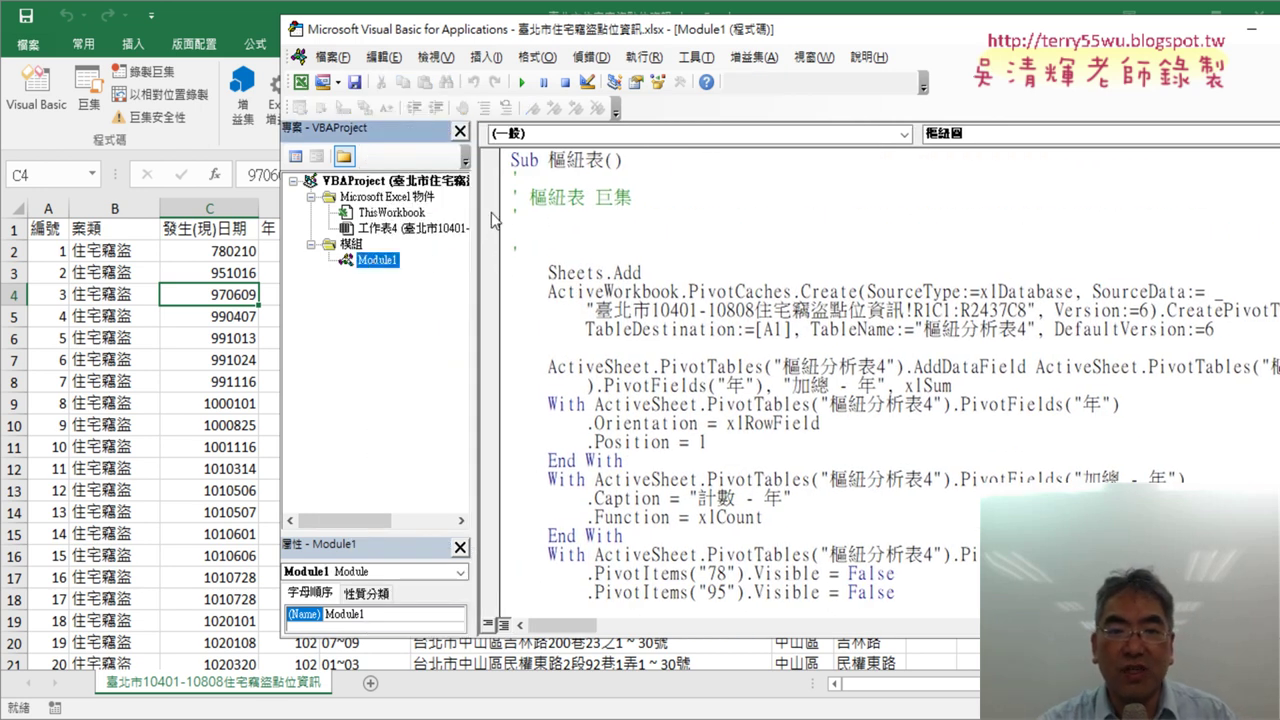
left_click(520, 161)
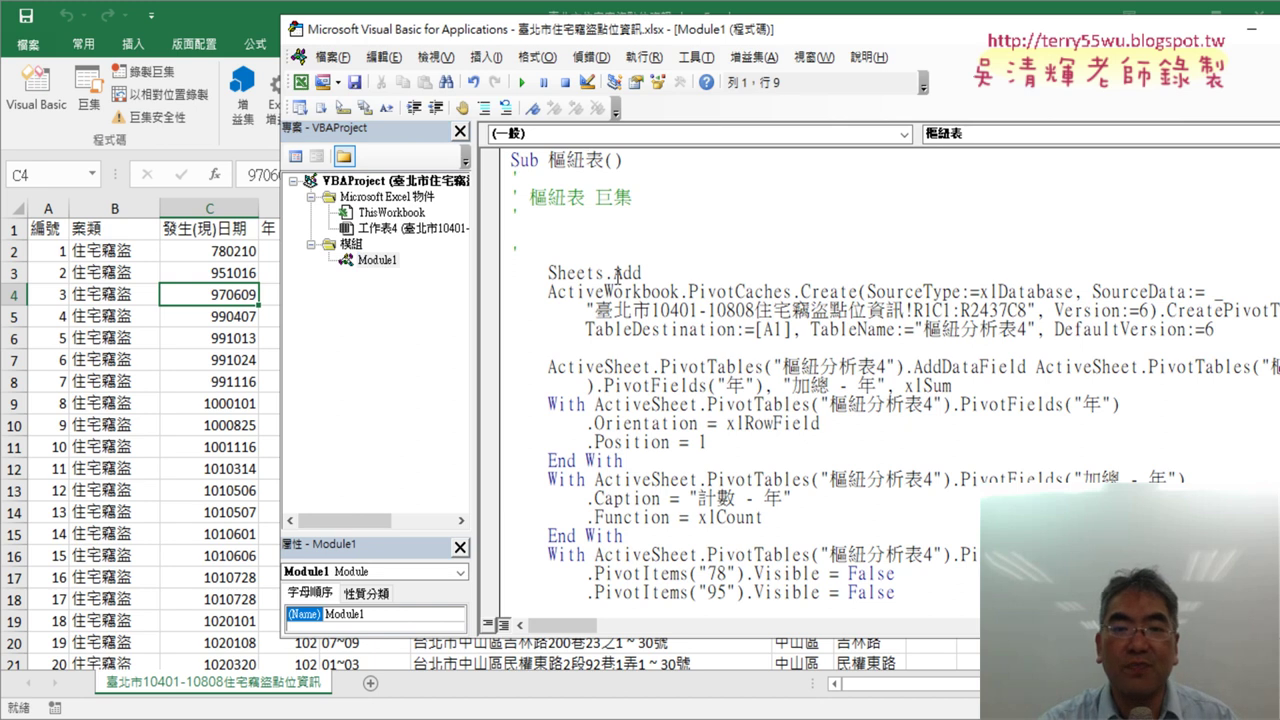
scroll(600, 360, "down", 6)
left_click_drag(606, 424, 503, 422)
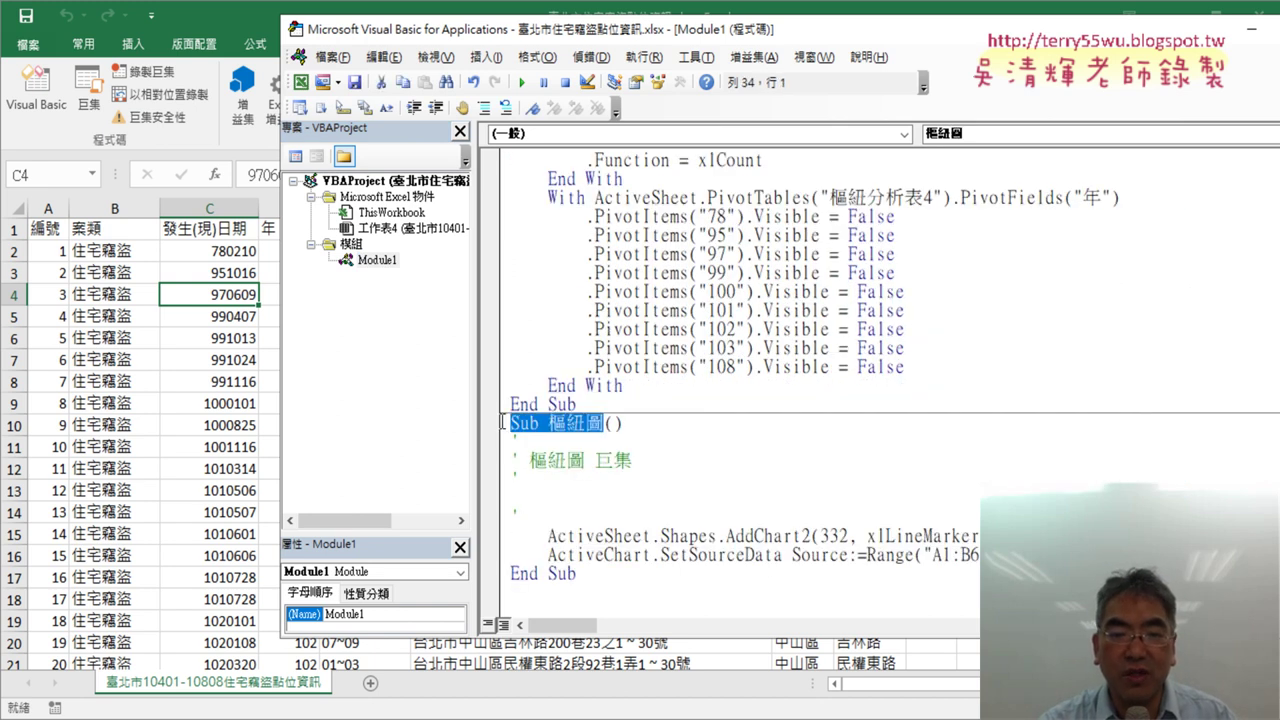
left_click(576, 593)
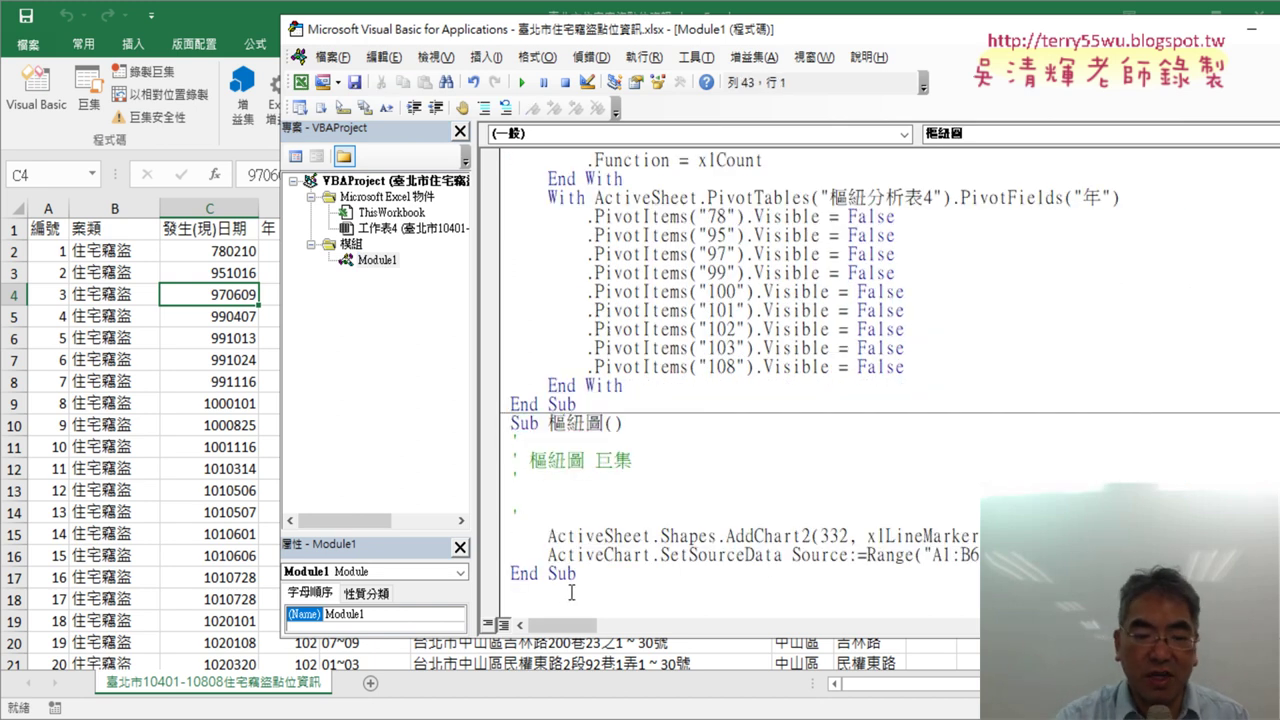
Step: Declare Sub 歷年竊盜折線圖 with its End Sub and indent the empty body line
type("s")
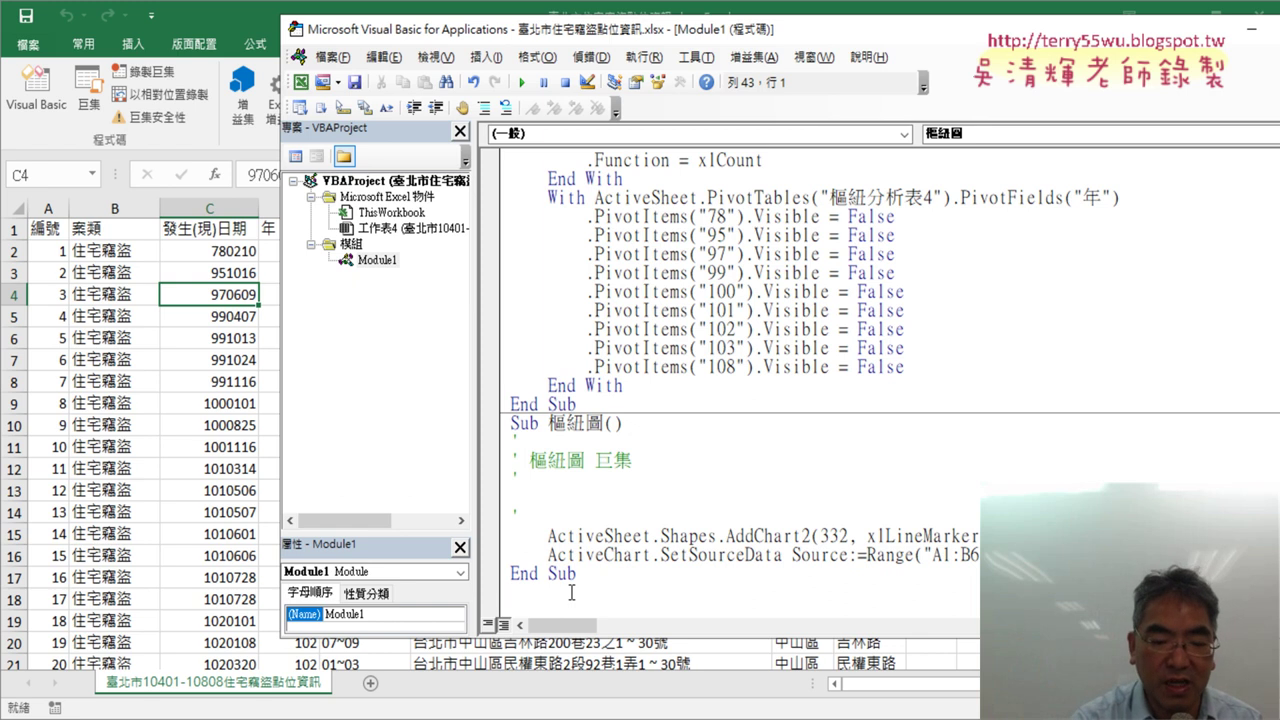
type("ub ㄌ")
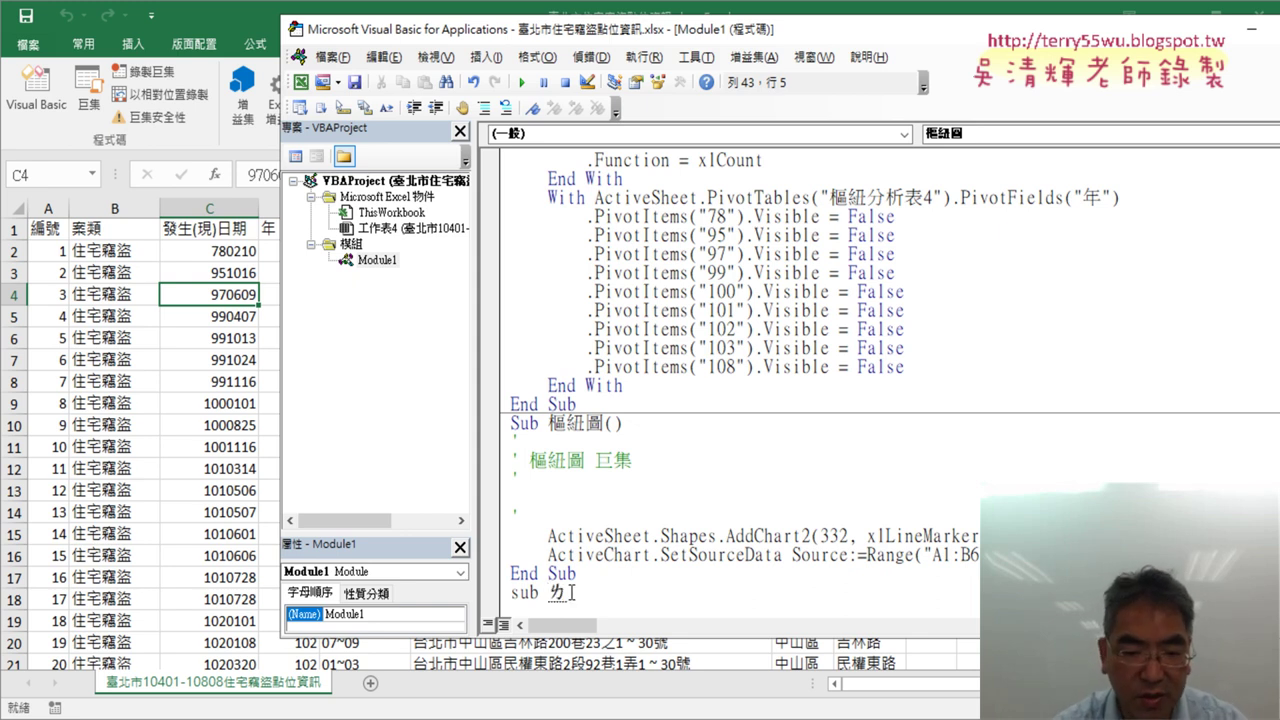
type("06")
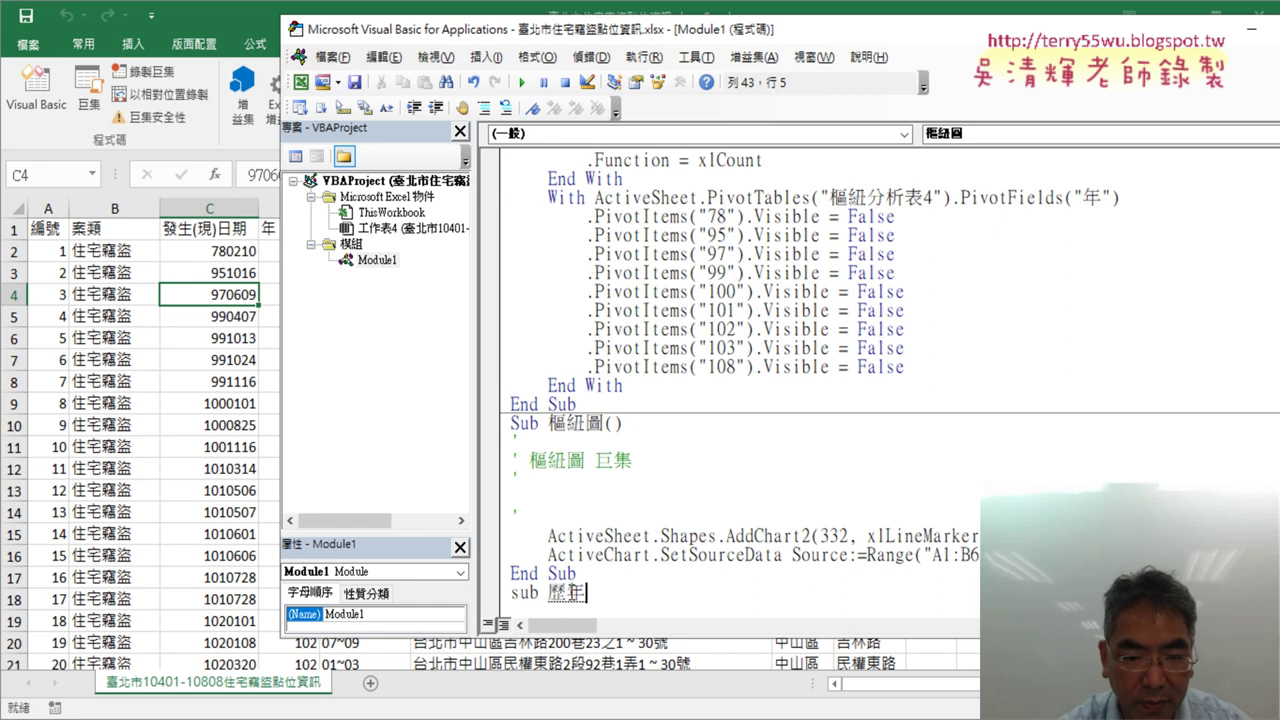
type("竊盜")
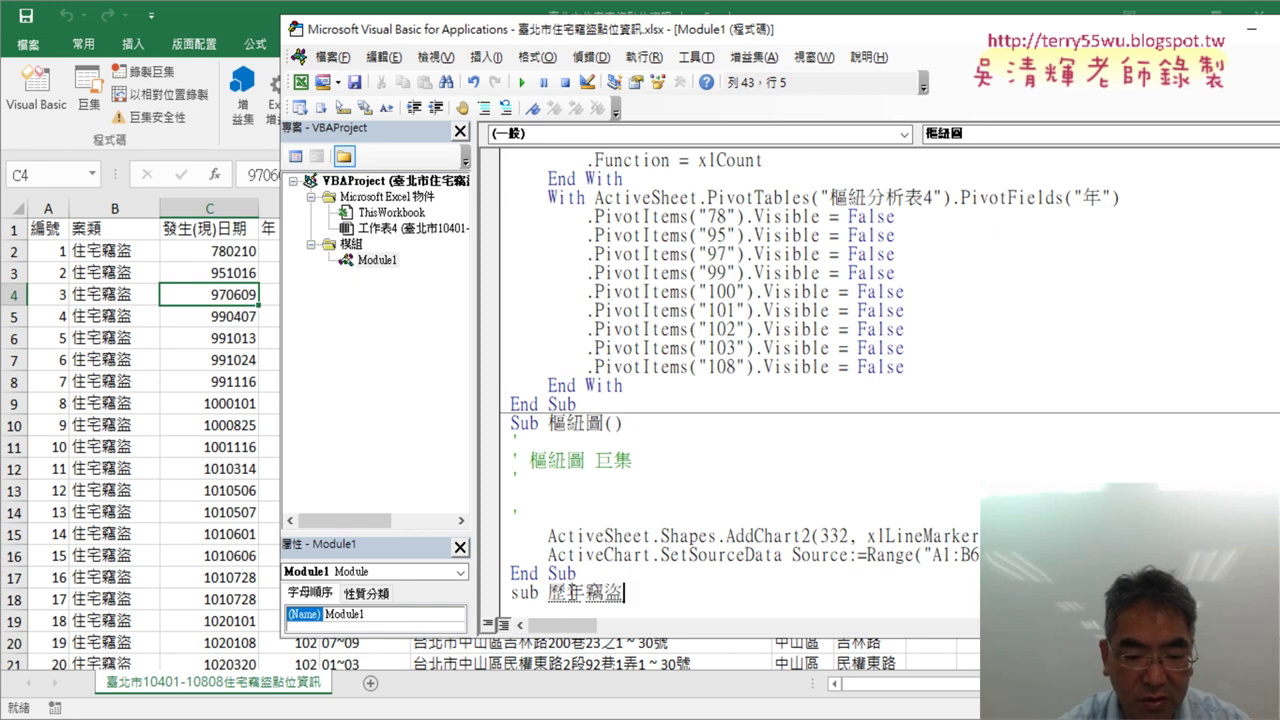
type("哲折現")
type("6")
key("Return")
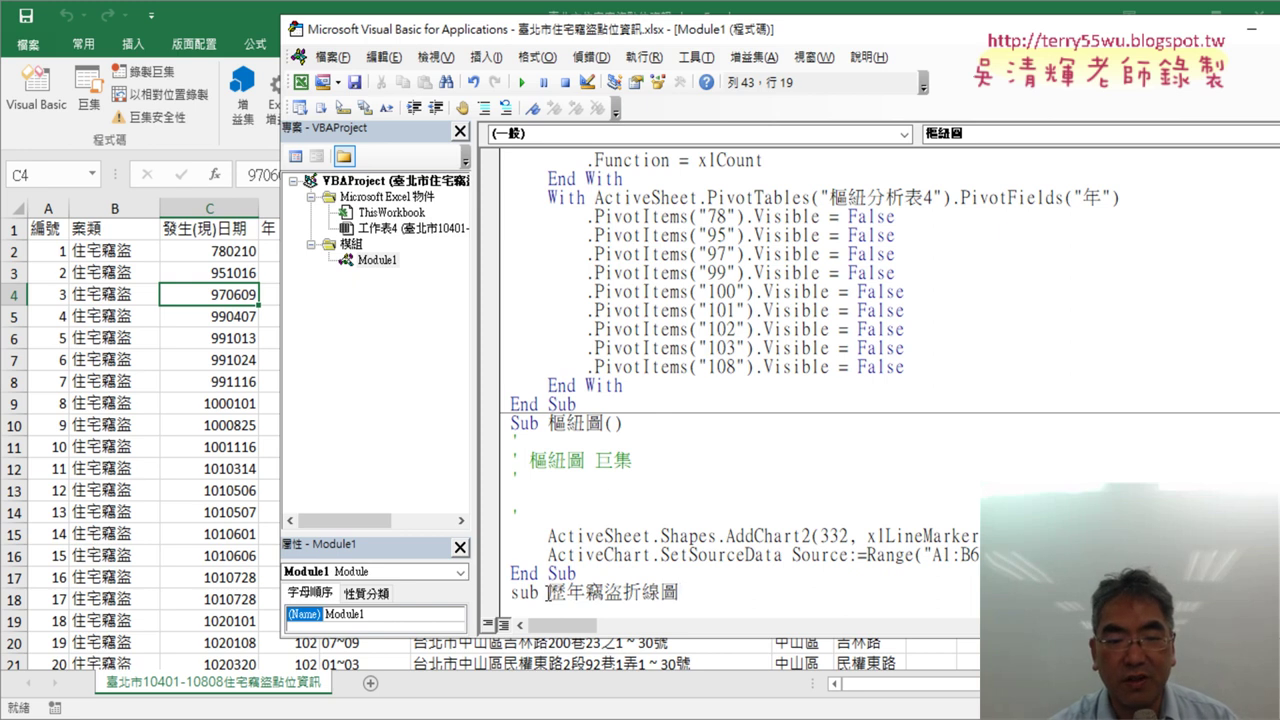
left_click_drag(547, 593, 505, 592)
left_click_drag(686, 592, 566, 592)
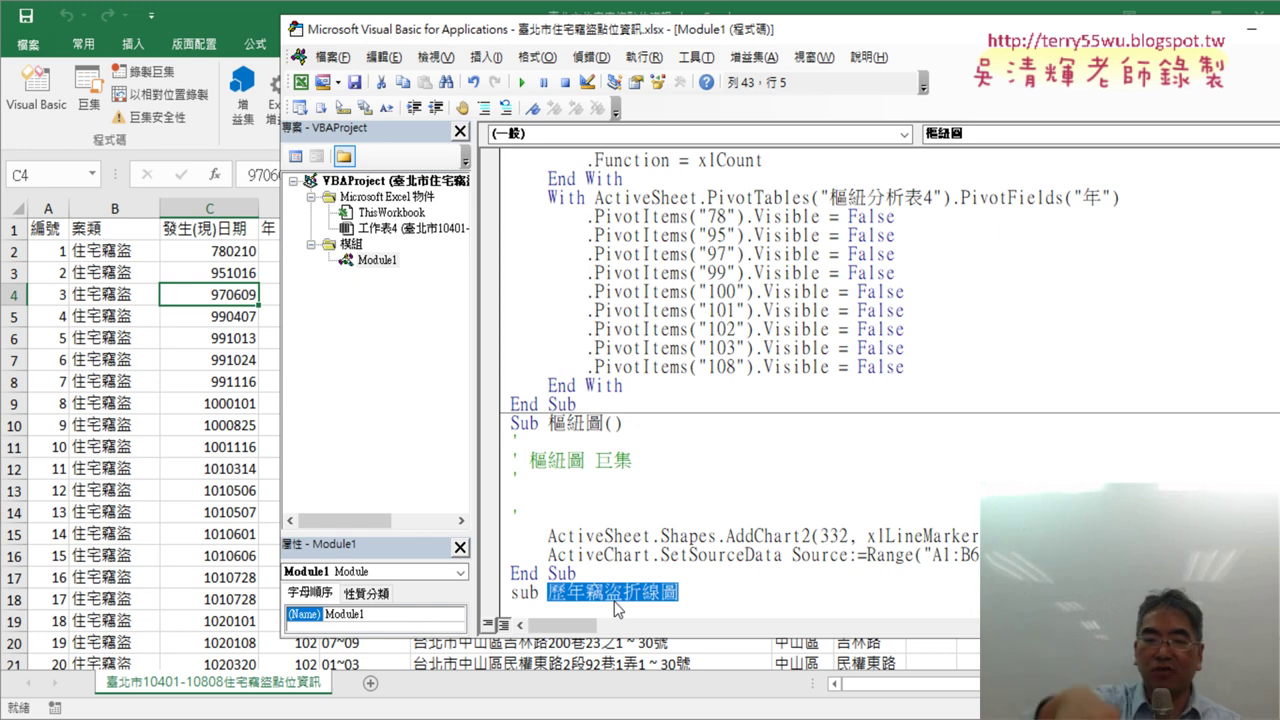
key("End")
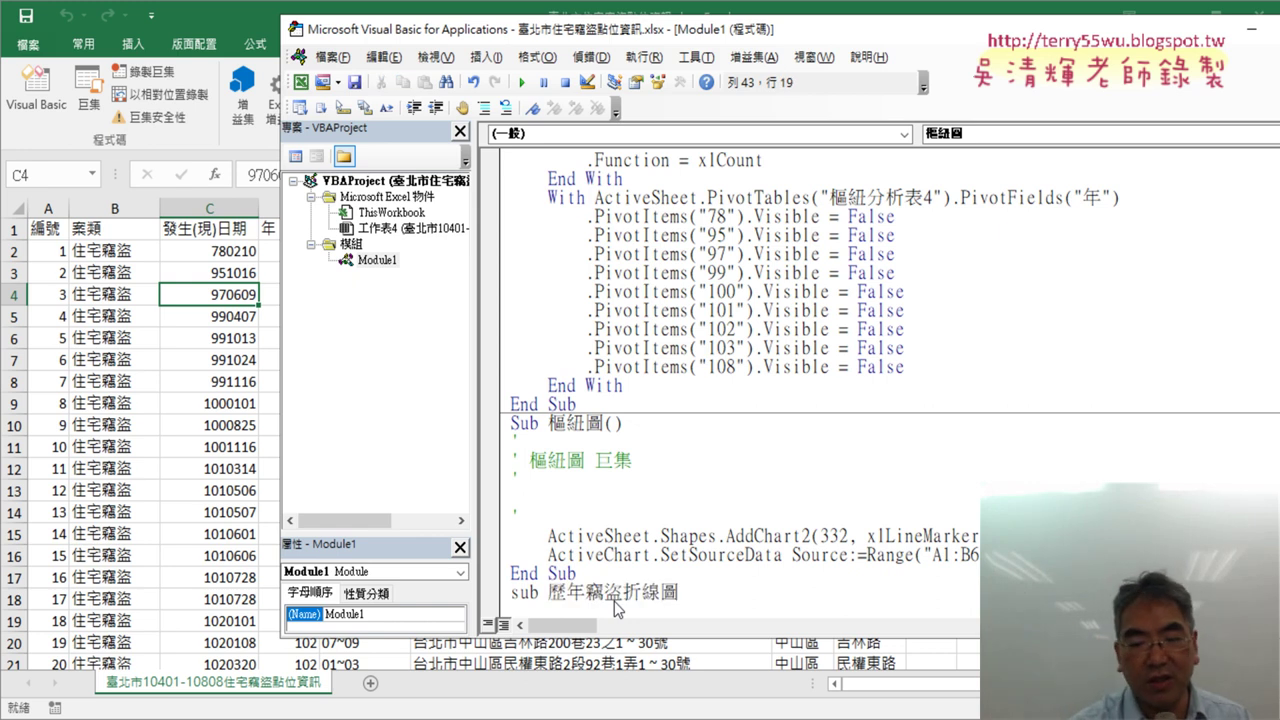
key("Return")
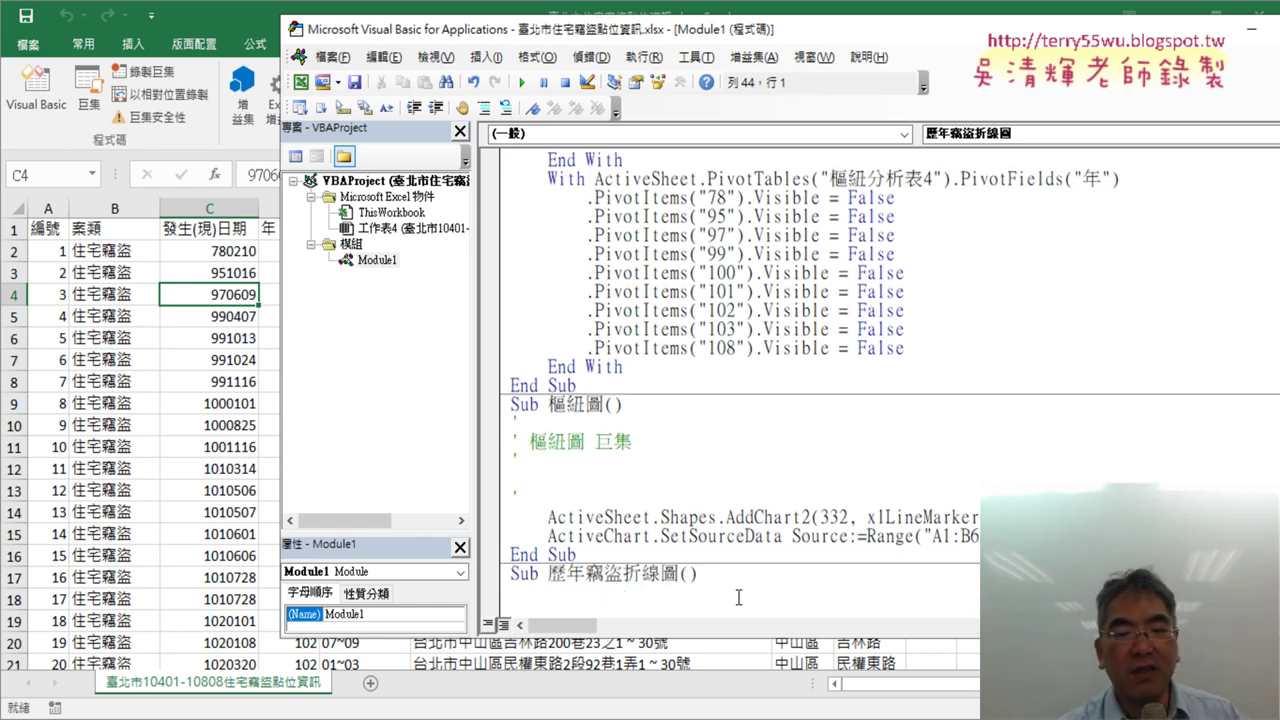
mouse_move(680, 537)
left_mouse_down()
mouse_move(699, 539)
mouse_move(693, 578)
left_mouse_up()
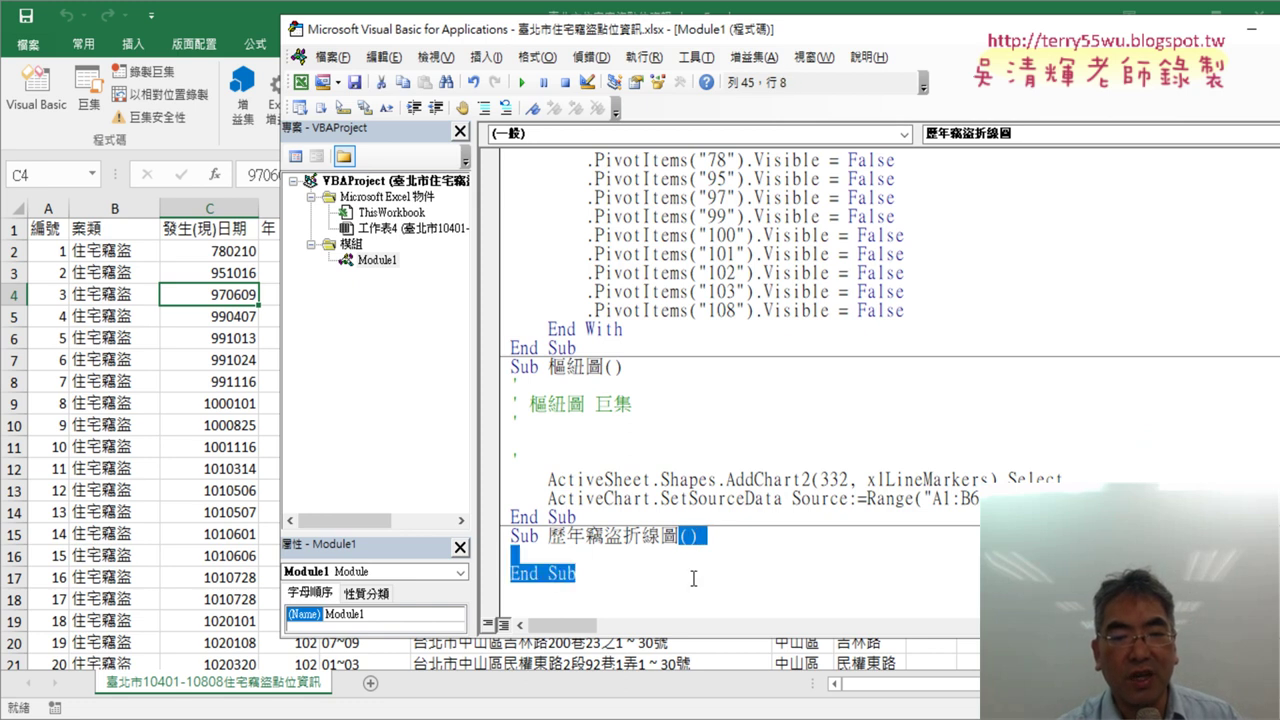
left_click(677, 556)
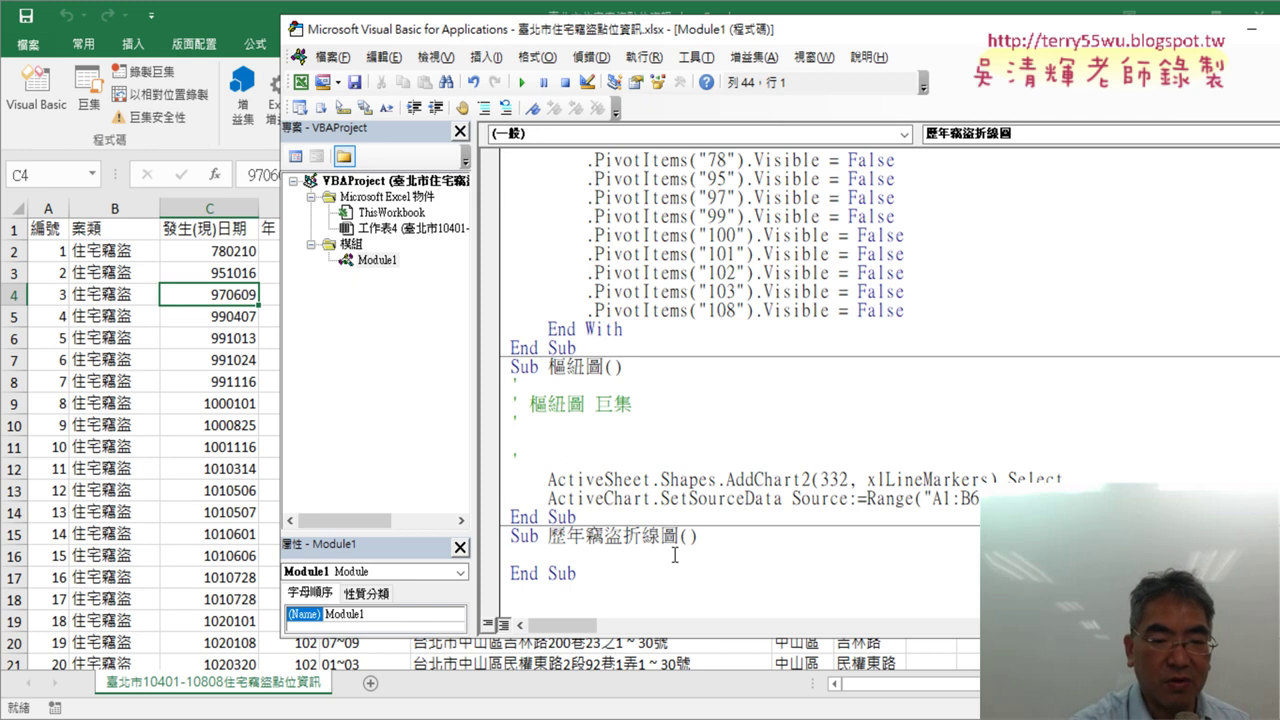
key("Tab")
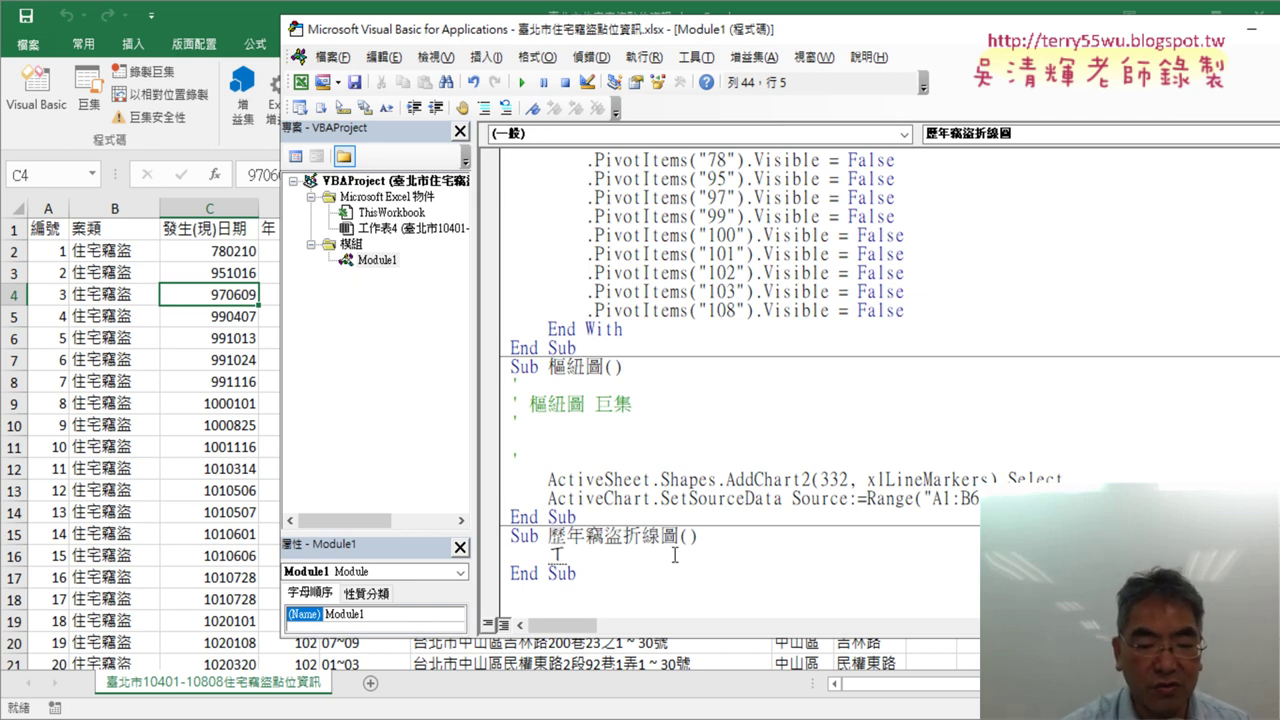
Step: Add the line Call 樞紐表 inside 歷年竊盜折線圖, pasting the copied macro name
type("cal")
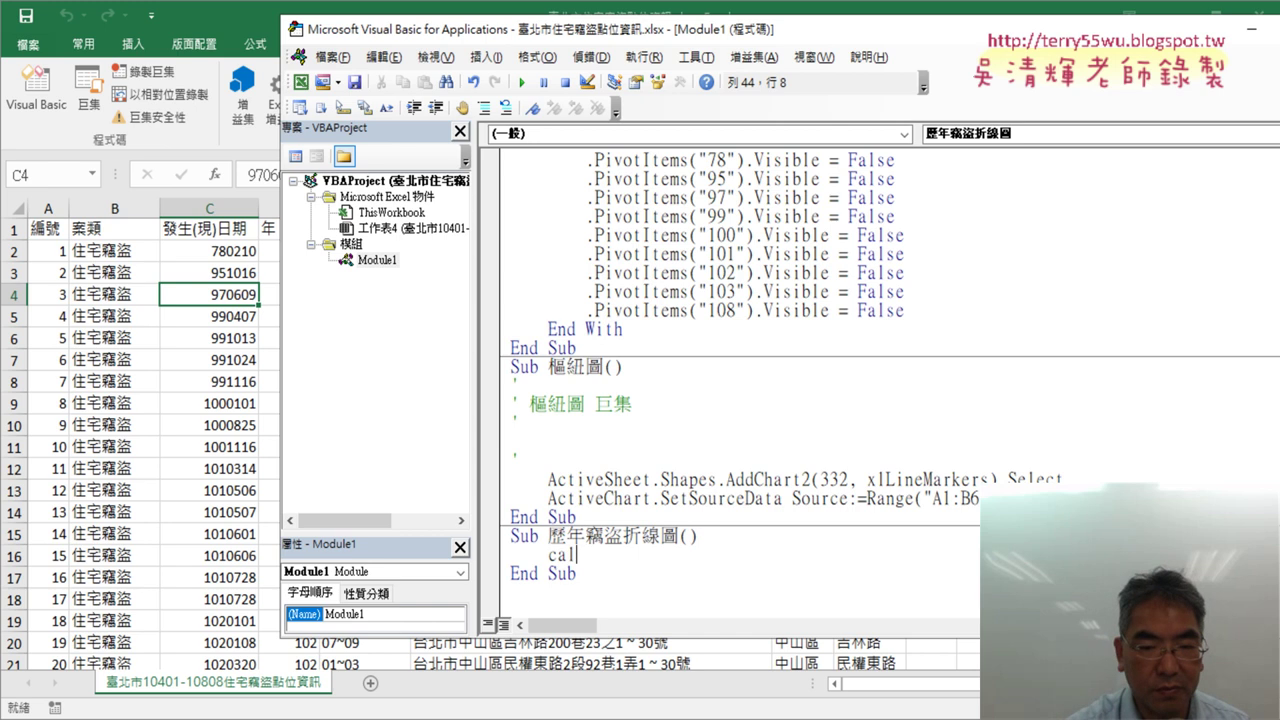
type("l")
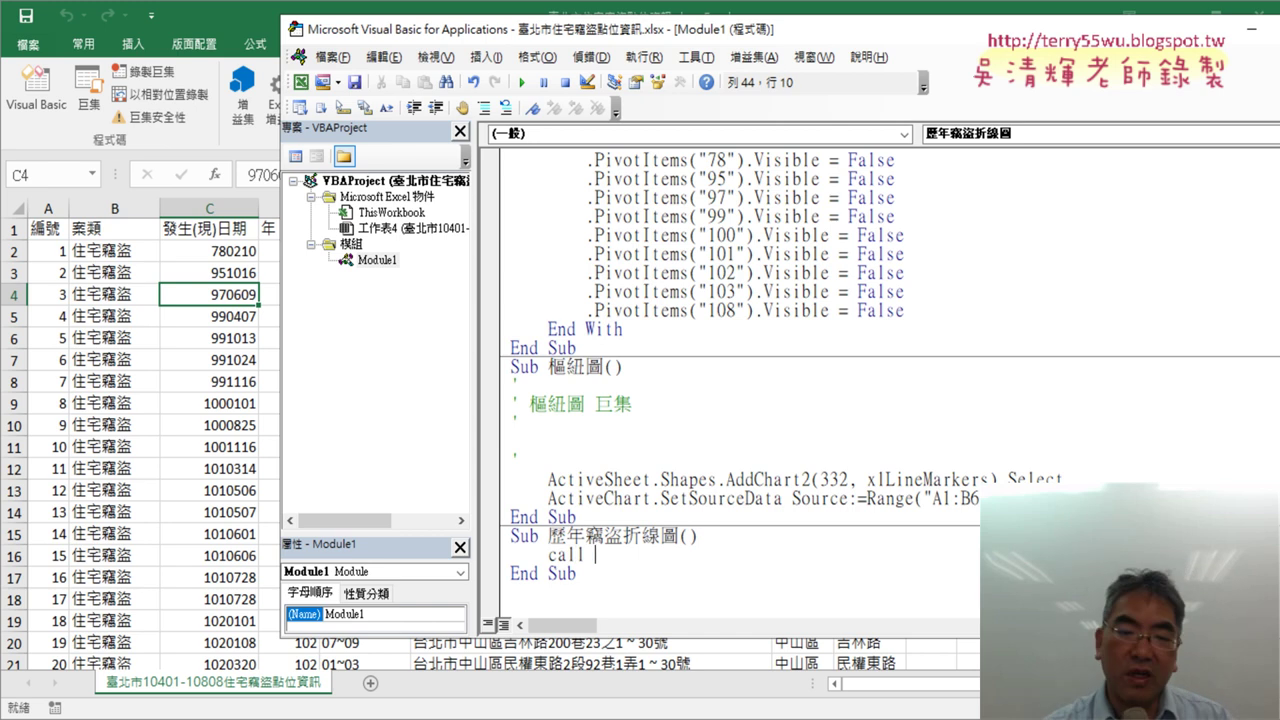
scroll(740, 400, "up", 2)
scroll(740, 400, "up", 5)
scroll(740, 400, "up", 1)
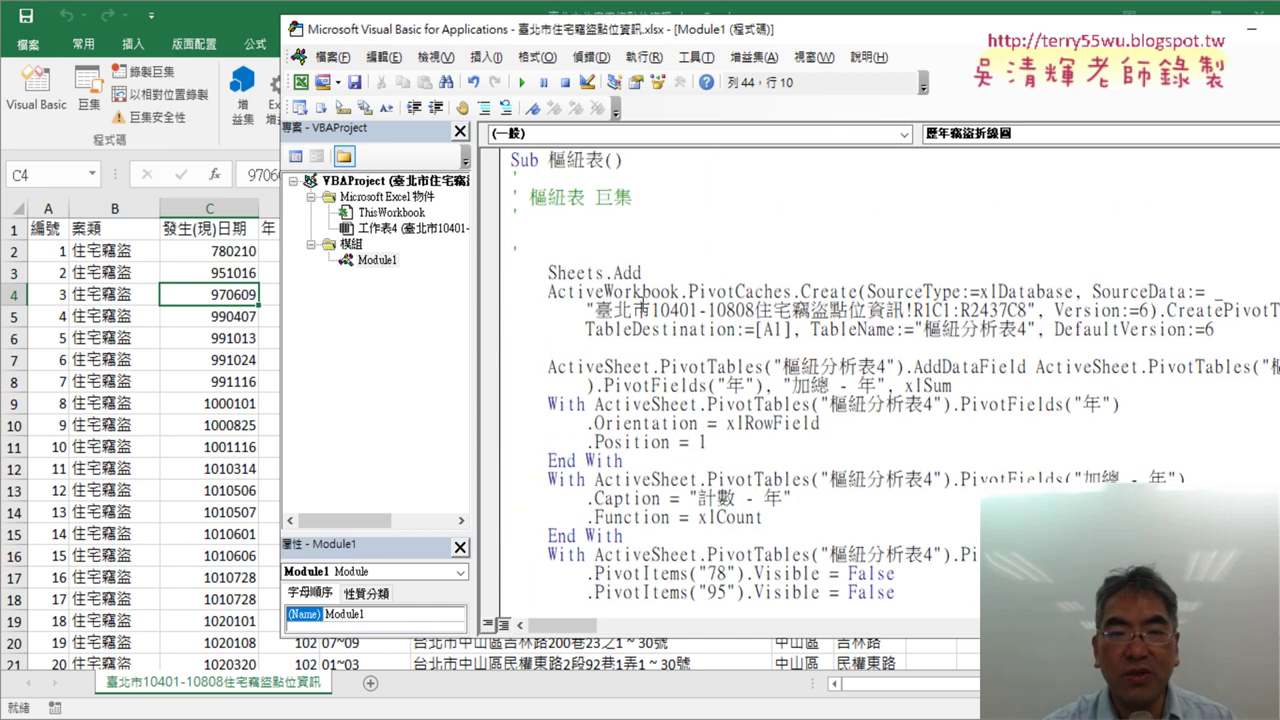
left_click(604, 165)
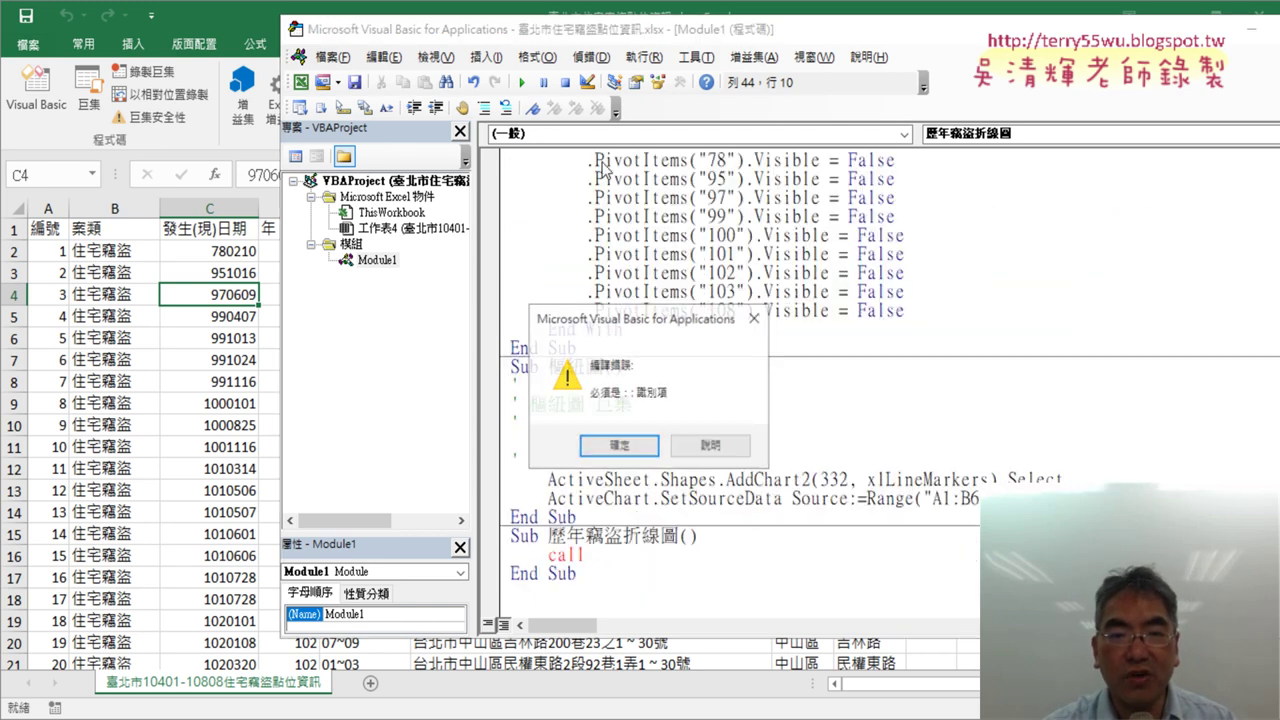
left_click(620, 456)
left_click_drag(606, 162, 548, 162)
key("ctrl+c")
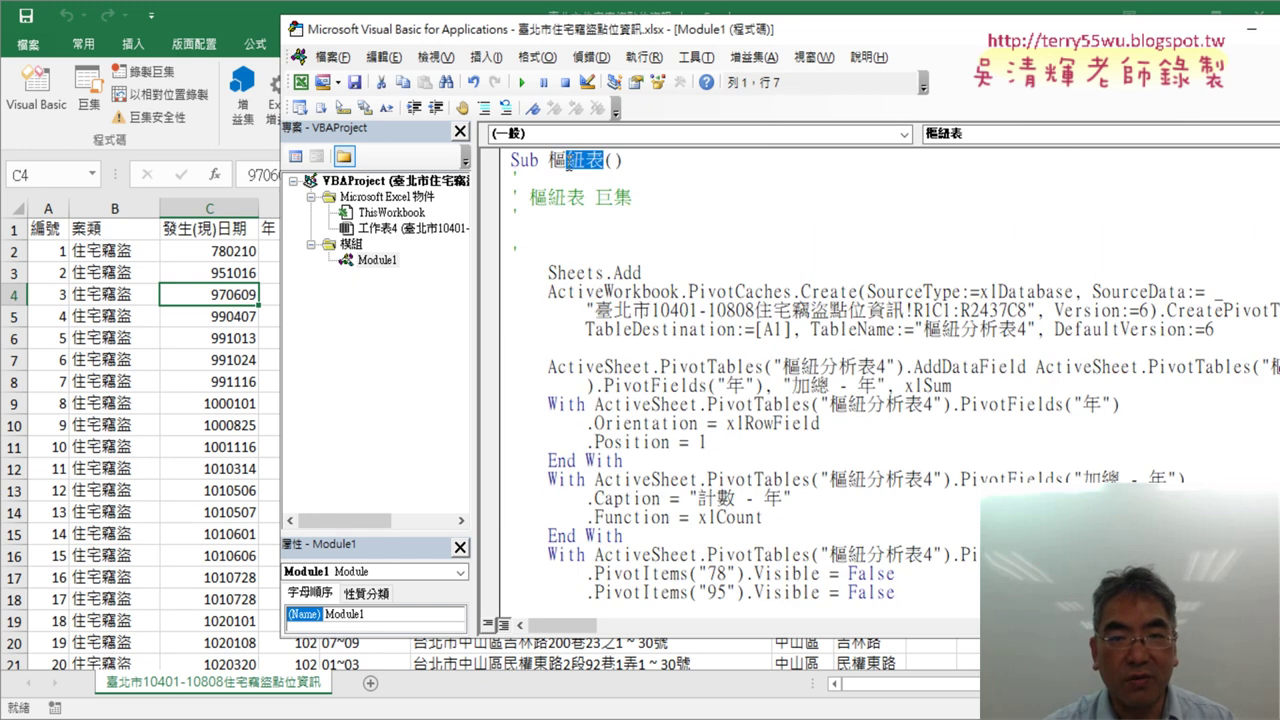
scroll(750, 456, "down", 3)
scroll(751, 455, "down", 4)
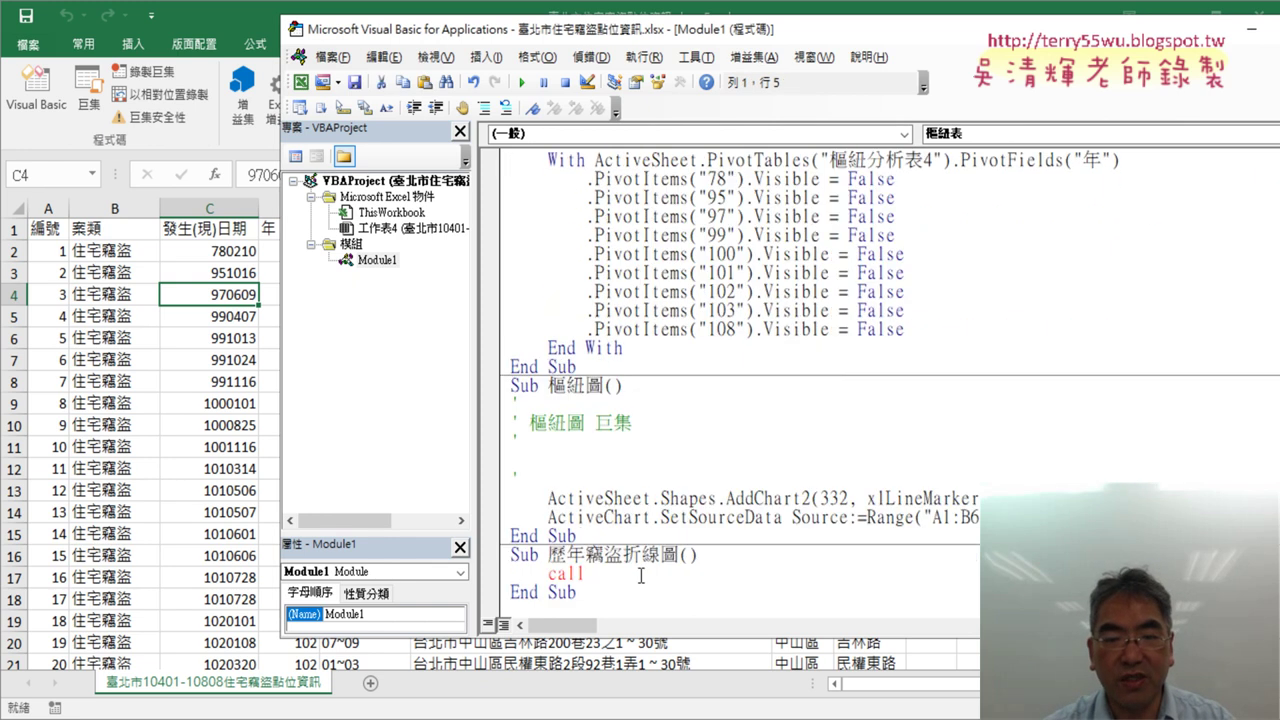
left_click(583, 576)
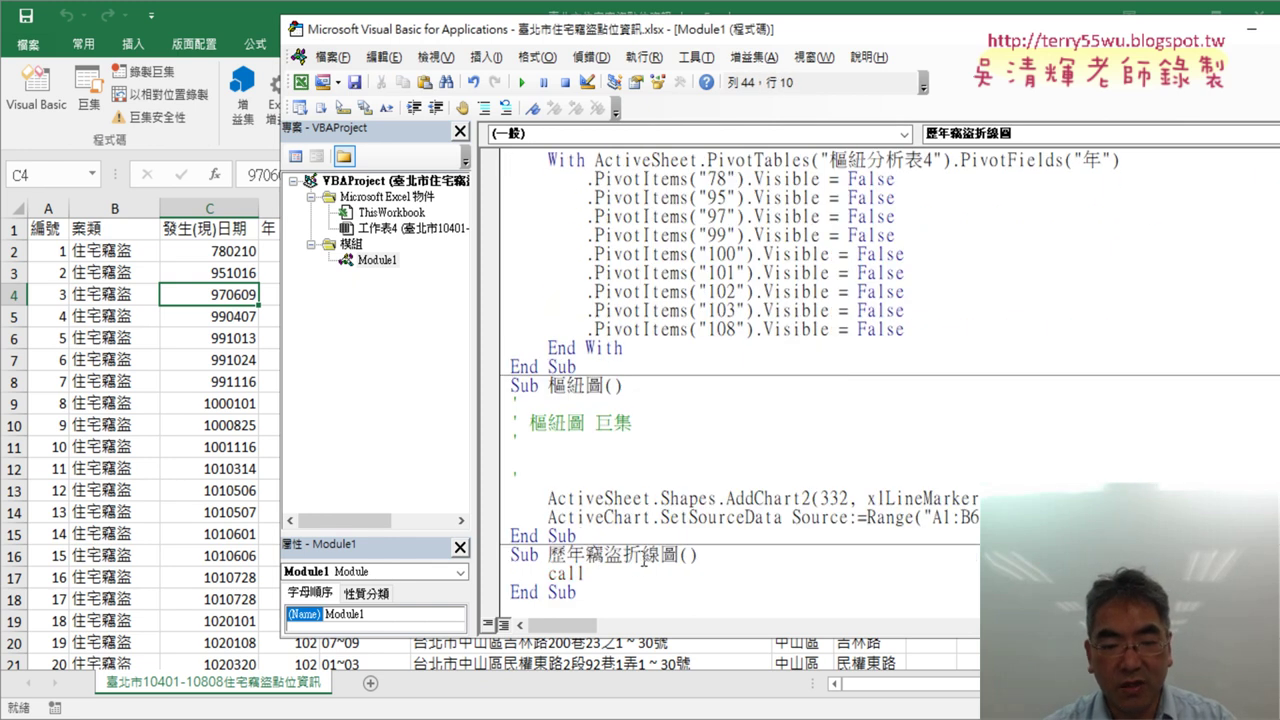
key("ctrl+v")
left_click_drag(548, 554, 679, 554)
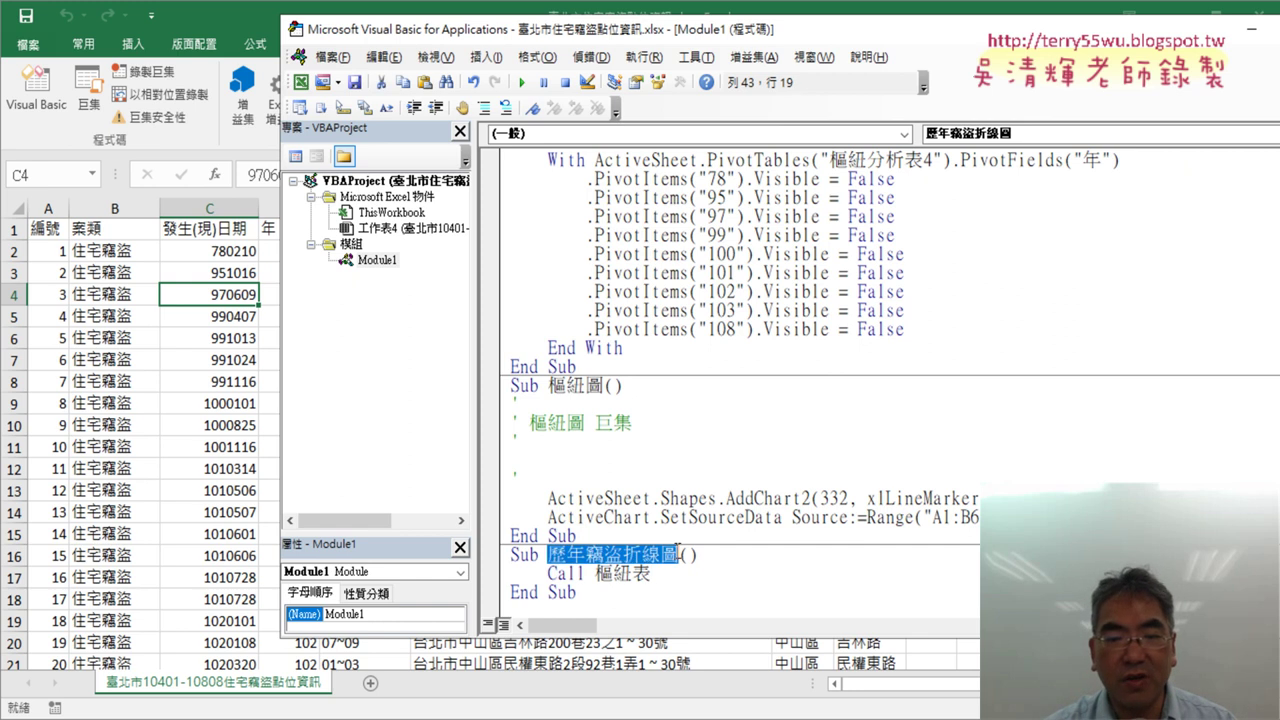
left_click(657, 573)
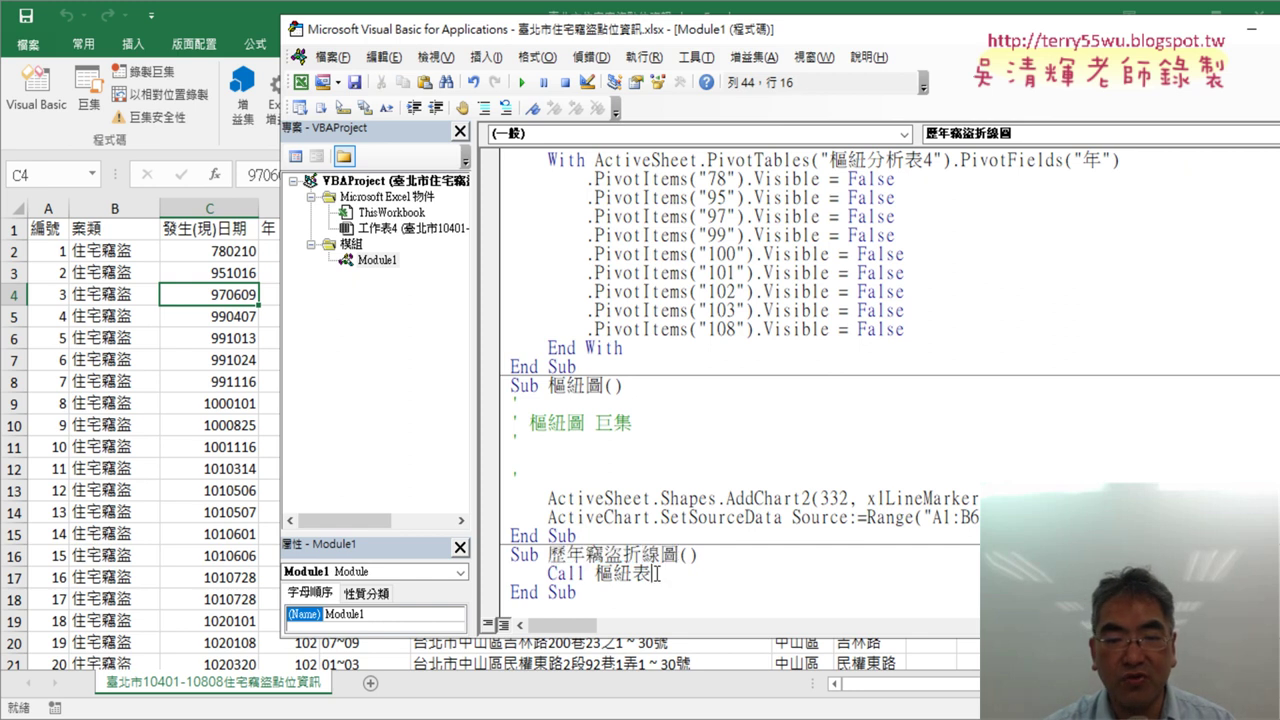
key("Return")
Step: Duplicate the call line and change the copy to Call 樞紐圖
scroll(671, 565, "down", 1)
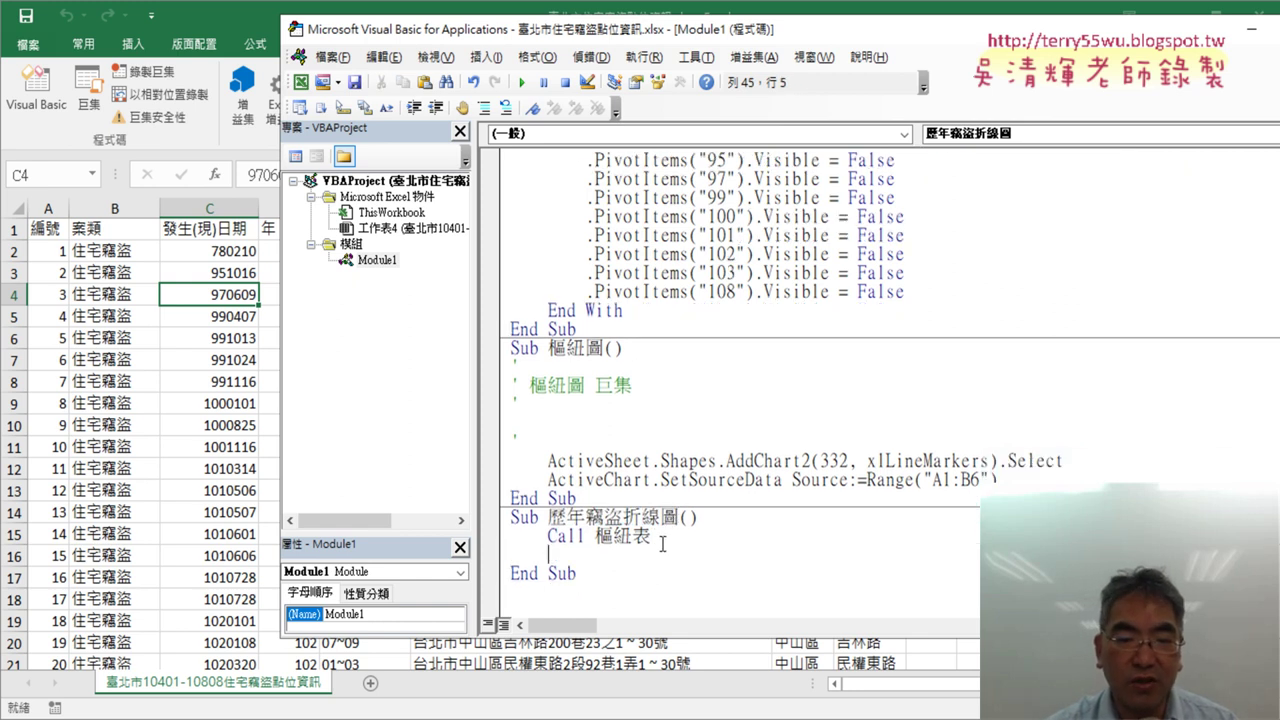
mouse_move(651, 538)
left_mouse_down()
mouse_move(566, 537)
mouse_move(549, 555)
left_mouse_up()
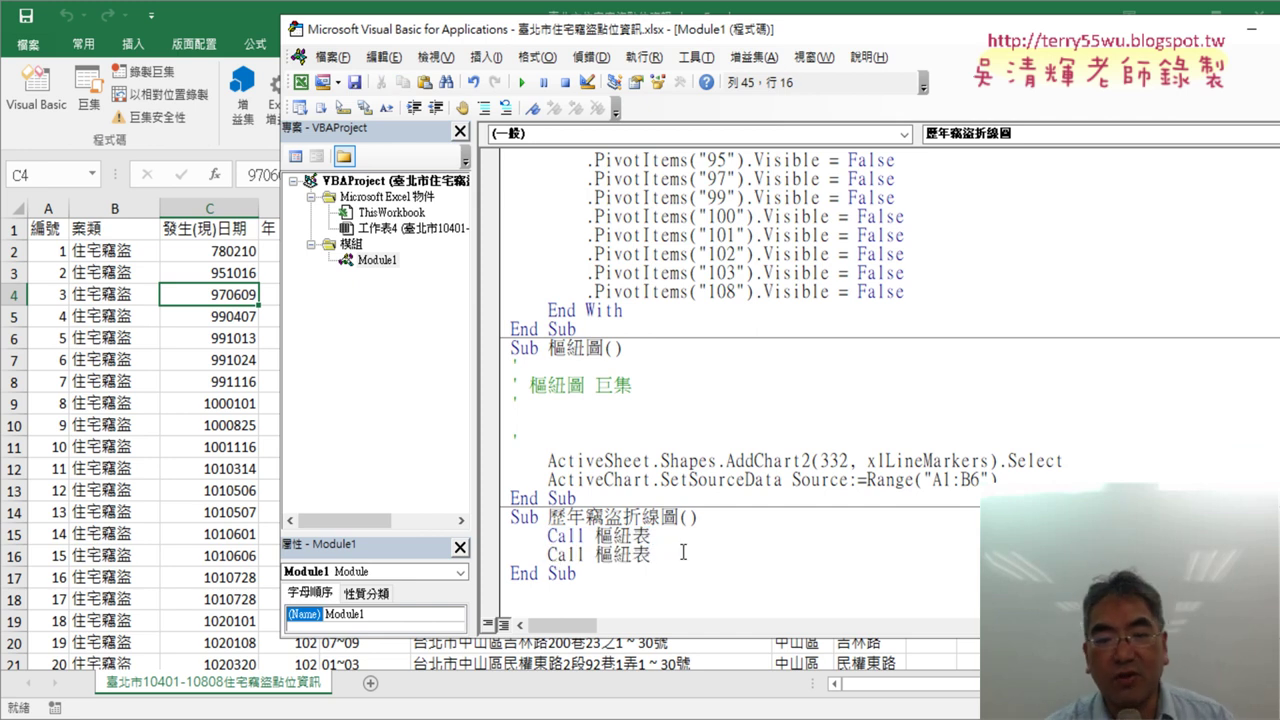
left_click_drag(652, 554, 637, 557)
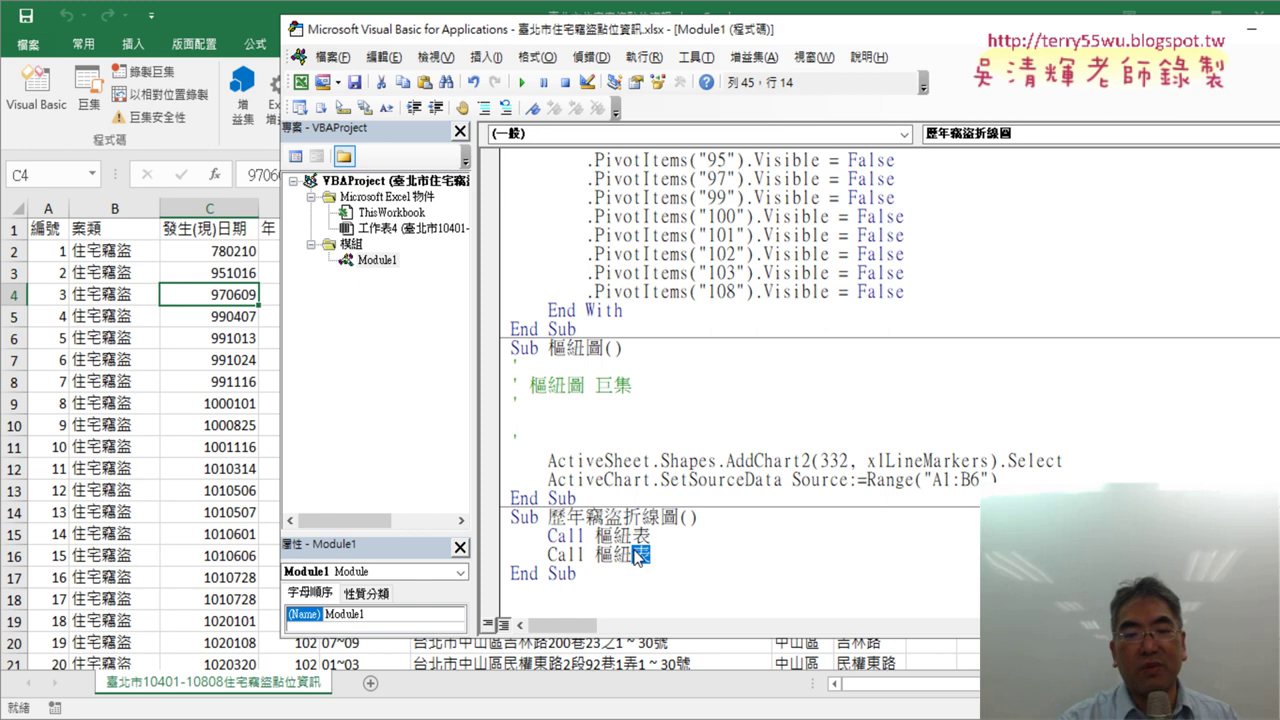
type("tx")
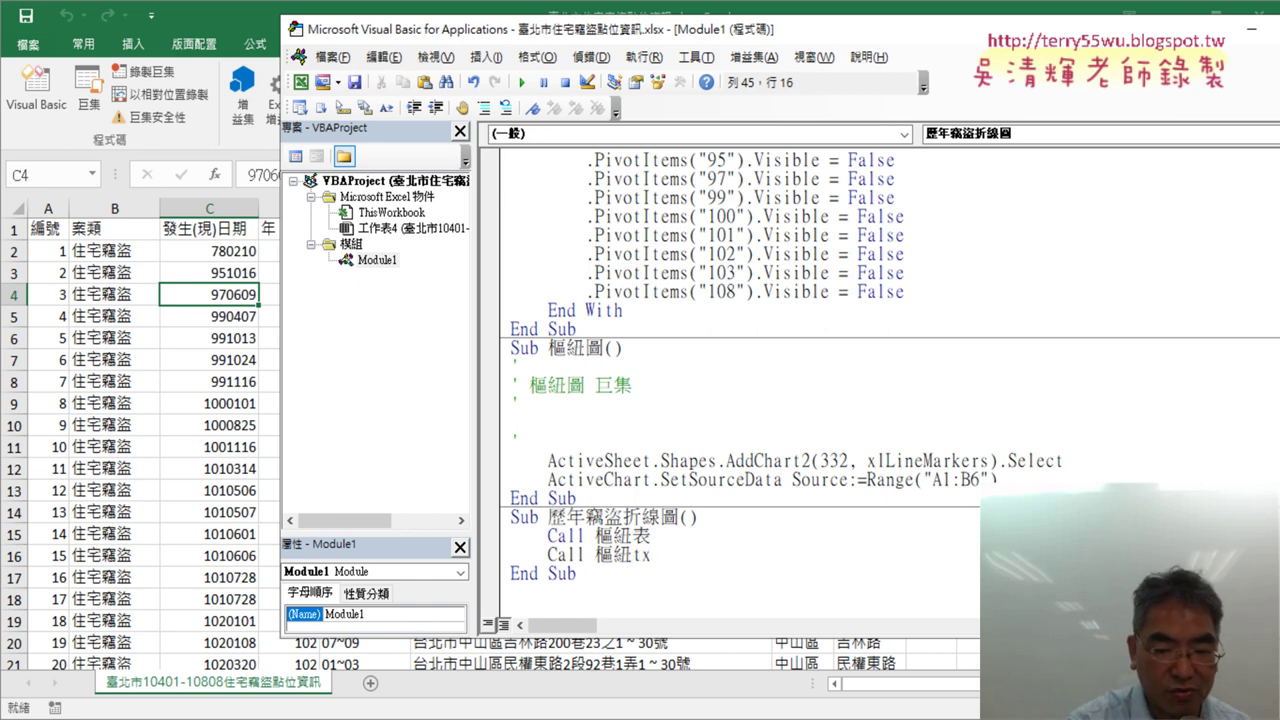
key("BackSpace")
key("BackSpace")
type("圖")
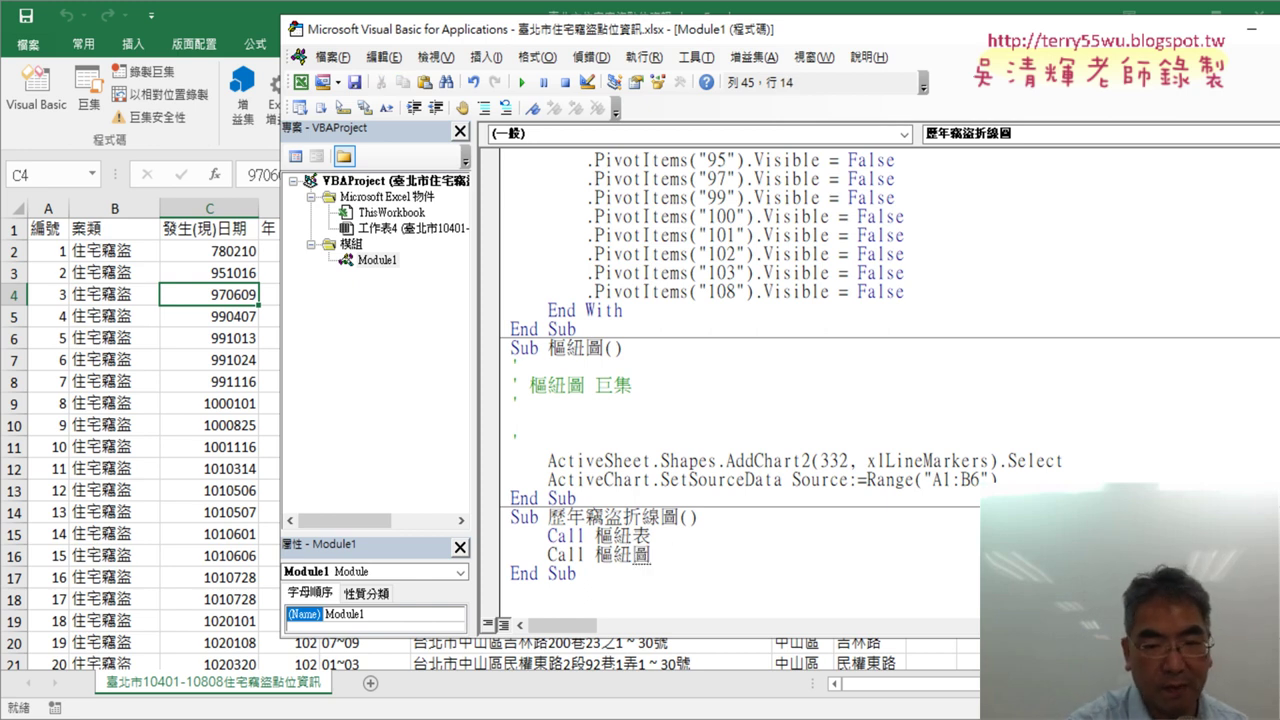
key("Return")
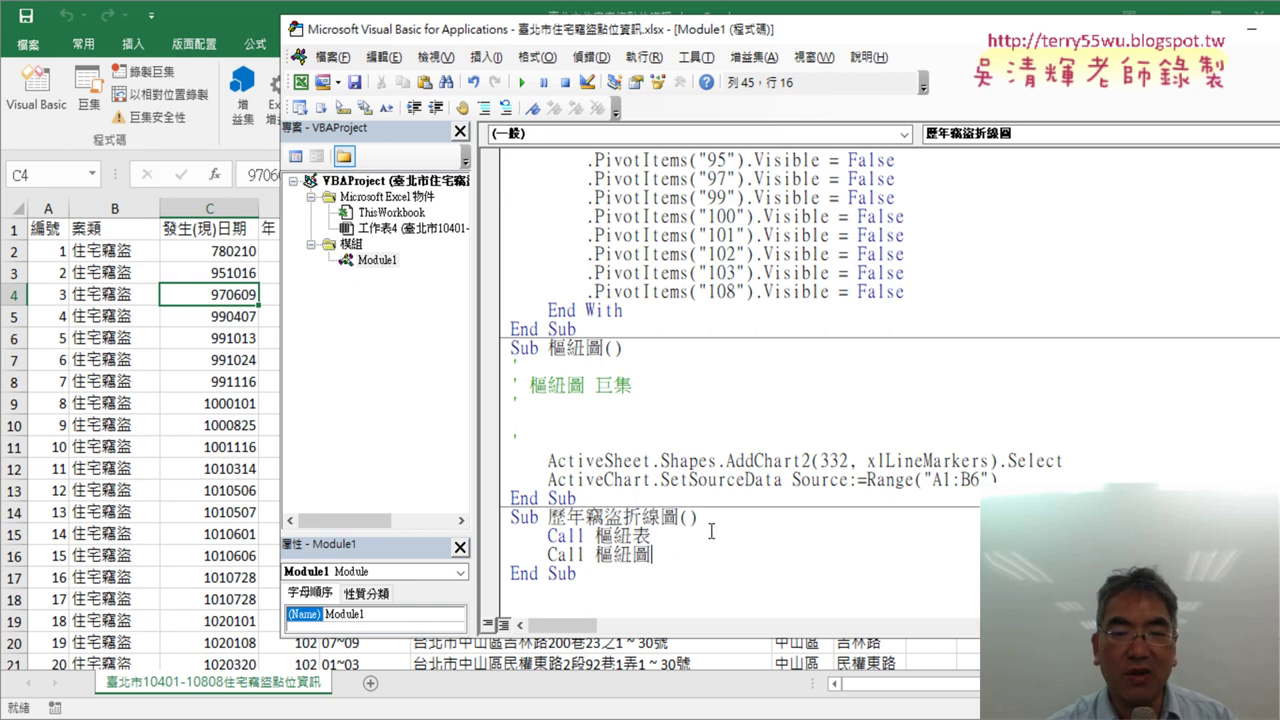
Step: Start debugging 歷年竊盜折線圖 with F8, pausing at Call 樞紐表
scroll(711, 531, "up", 1)
scroll(711, 531, "up", 2)
scroll(683, 480, "down", 3)
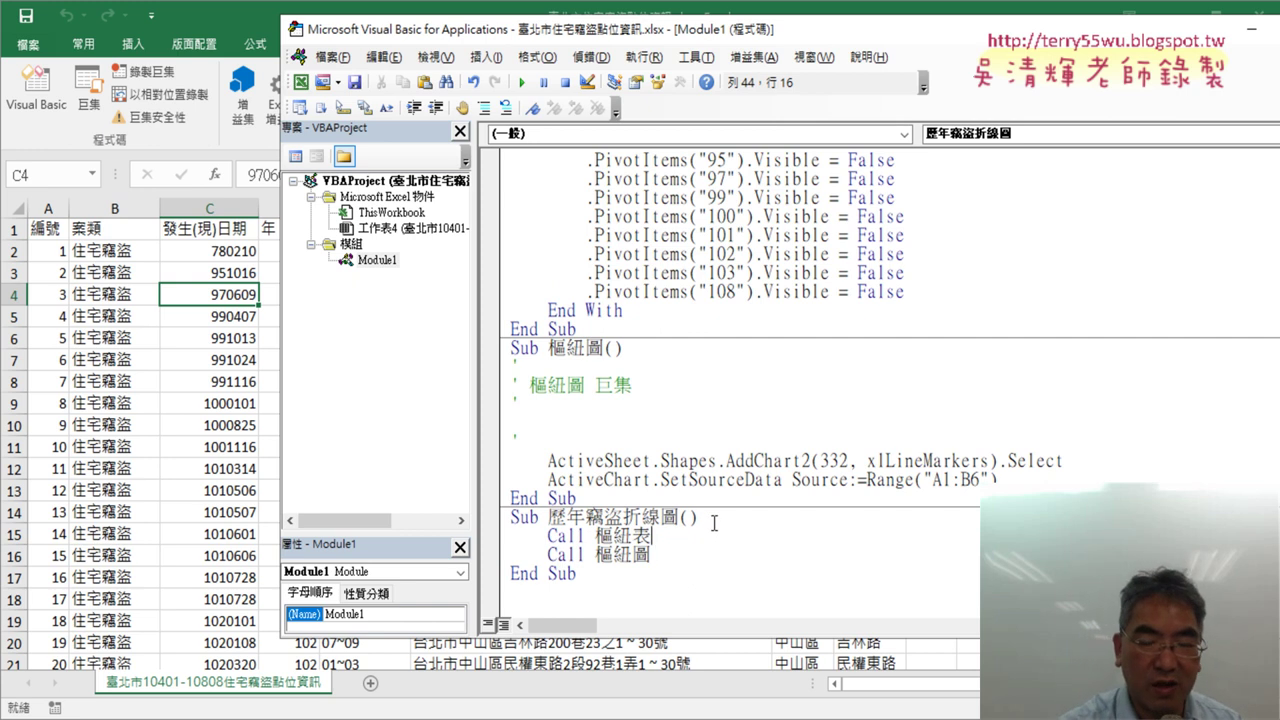
key("F8")
key("F8")
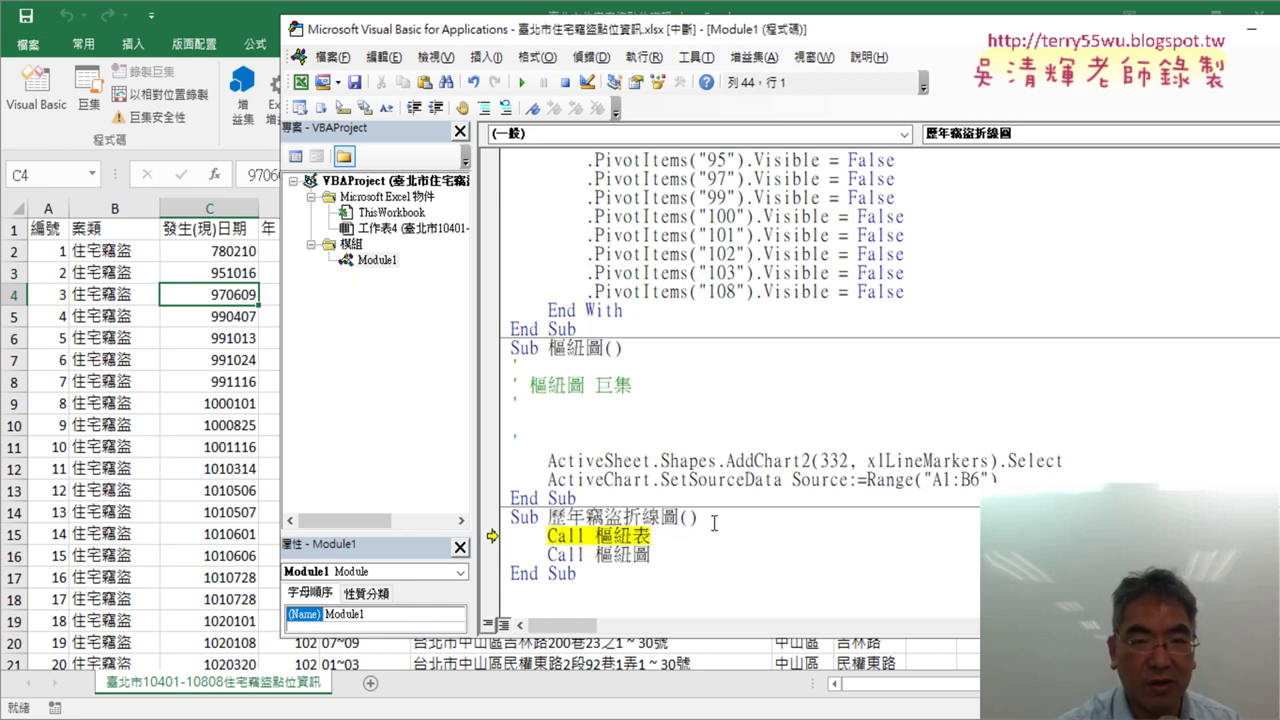
Step: Step through 樞紐表 with F8, building the pivot table for years 104–107 on a new sheet
key("F8")
key("F8")
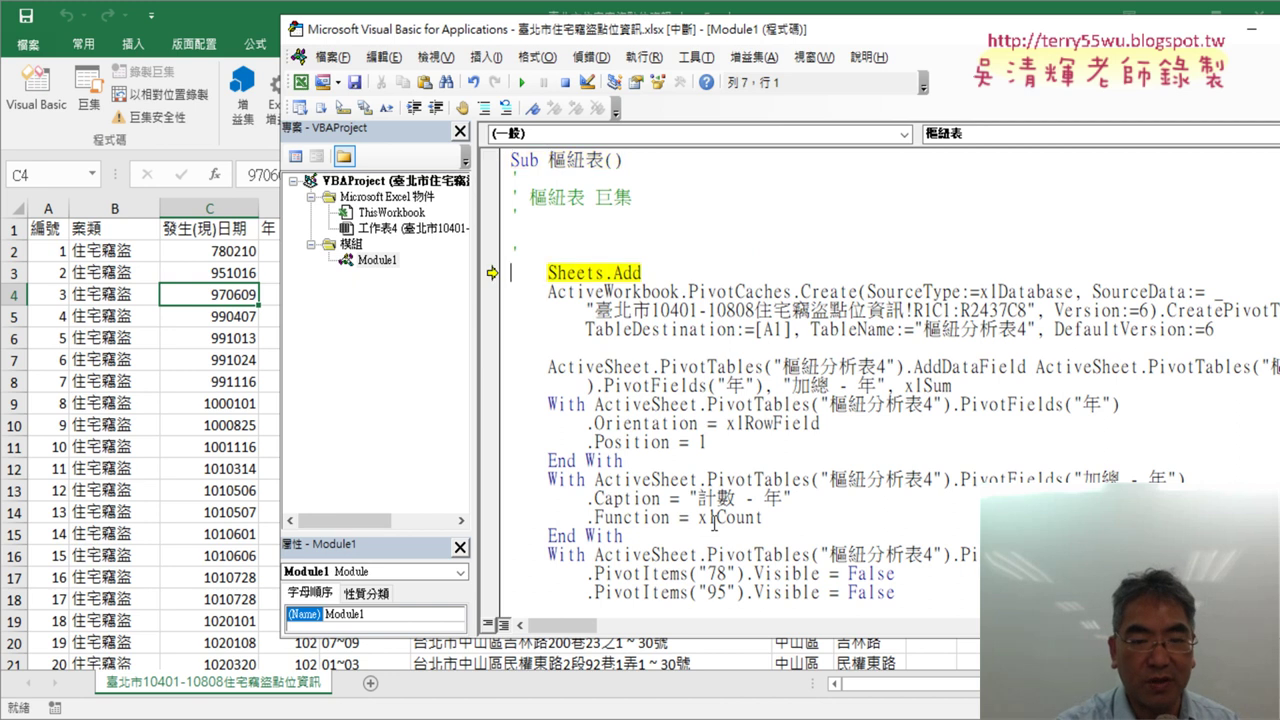
key("F8")
key("F8")
key("F8")
key("F8")
key("F8")
key("F8")
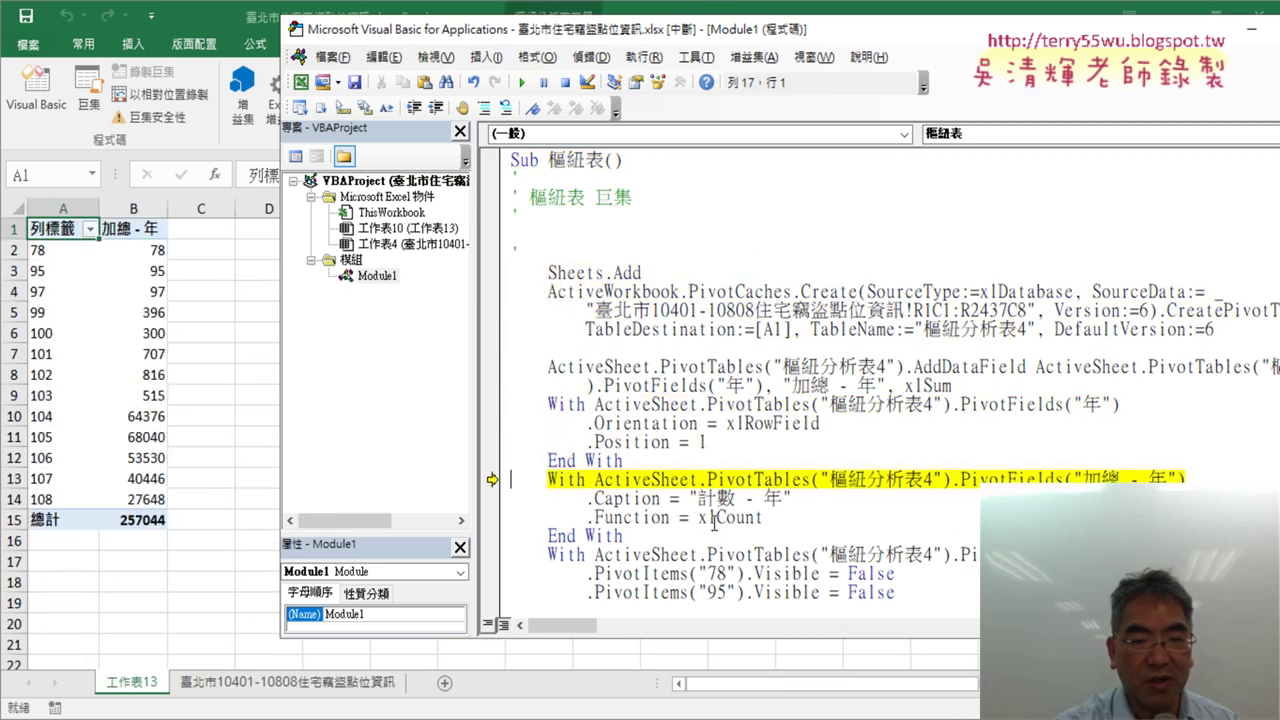
key("F8")
key("F8")
key("F8")
key("F8")
key("F8")
key("F8")
key("F8")
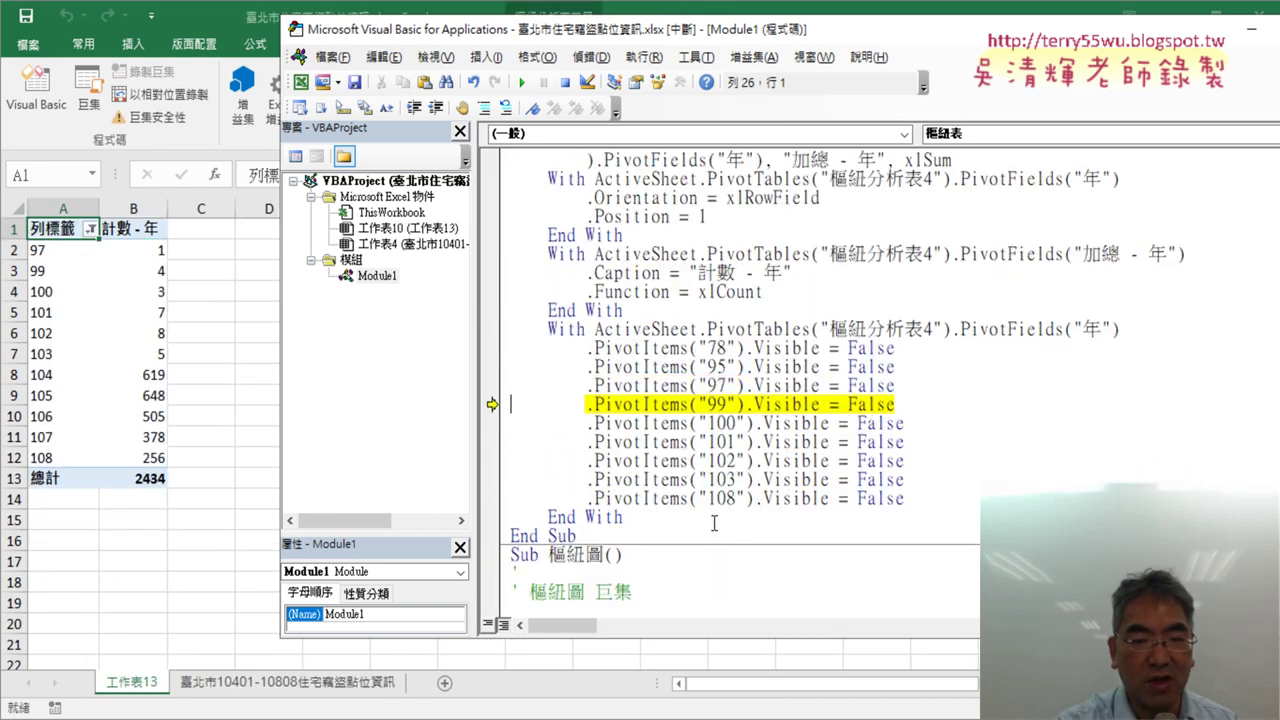
key("F8")
key("F8")
key("F8")
key("F8")
key("F8")
key("F8")
key("F8")
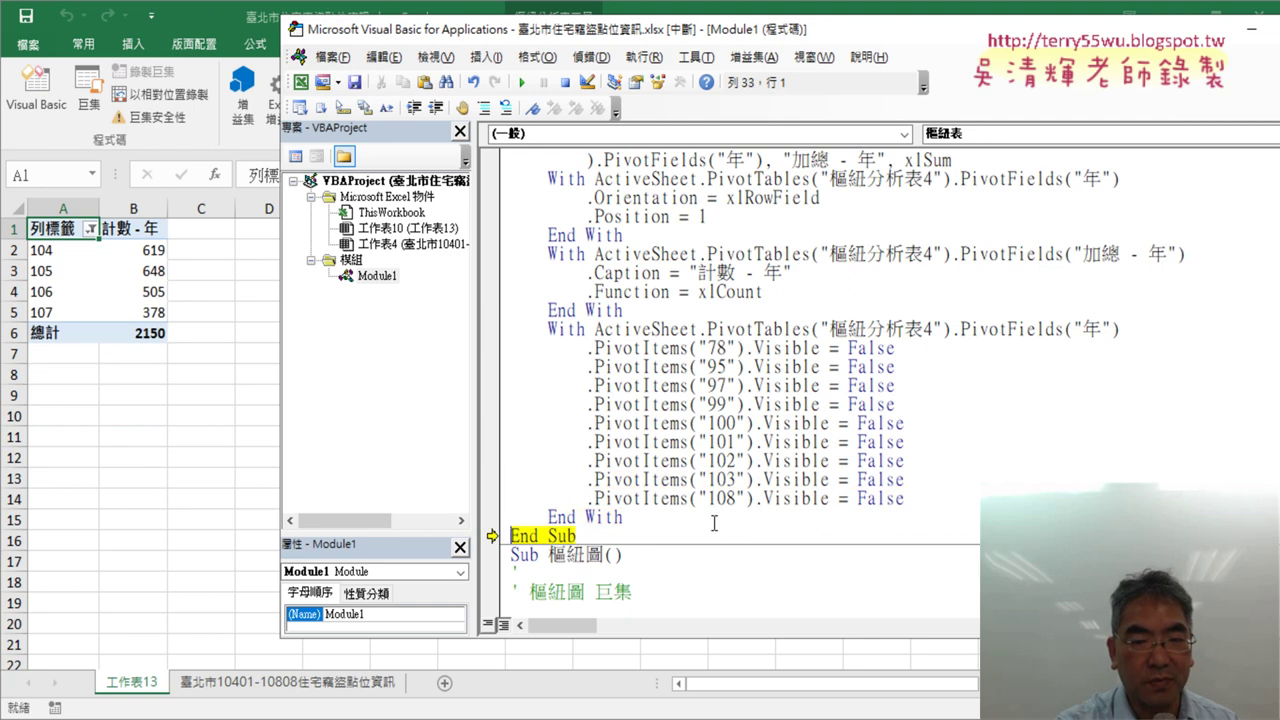
key("F8")
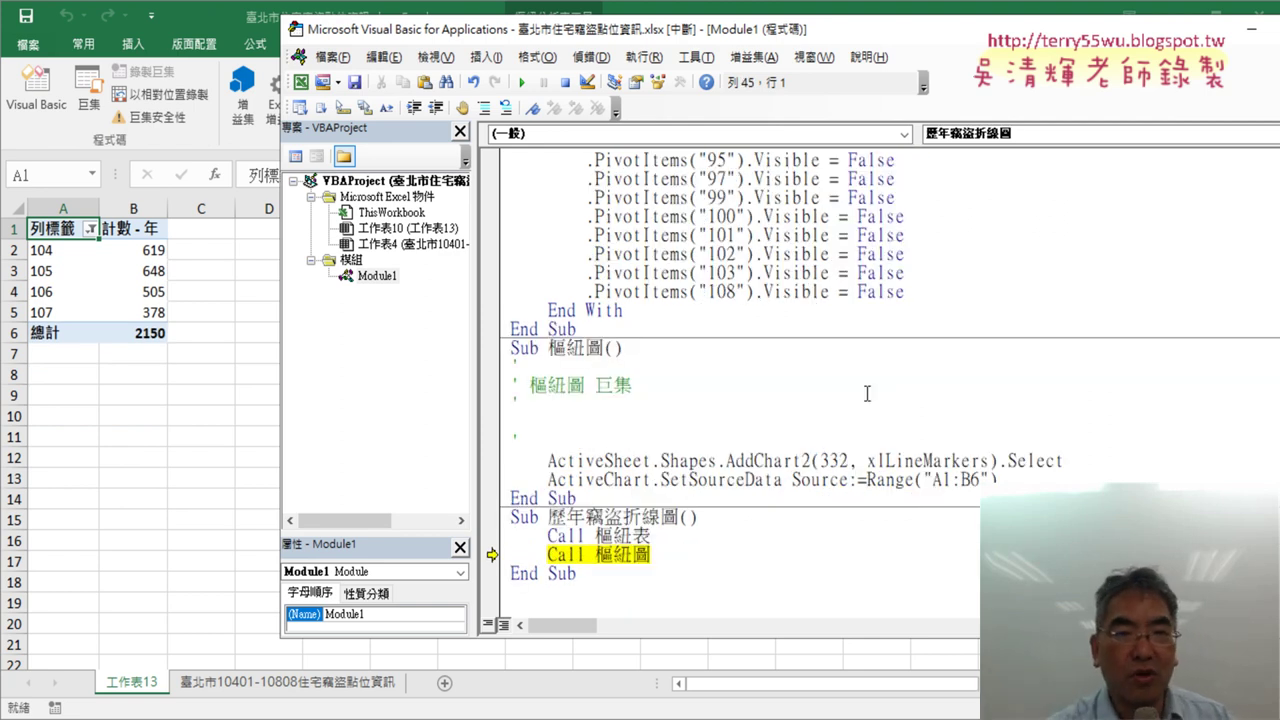
left_click_drag(645, 37, 973, 61)
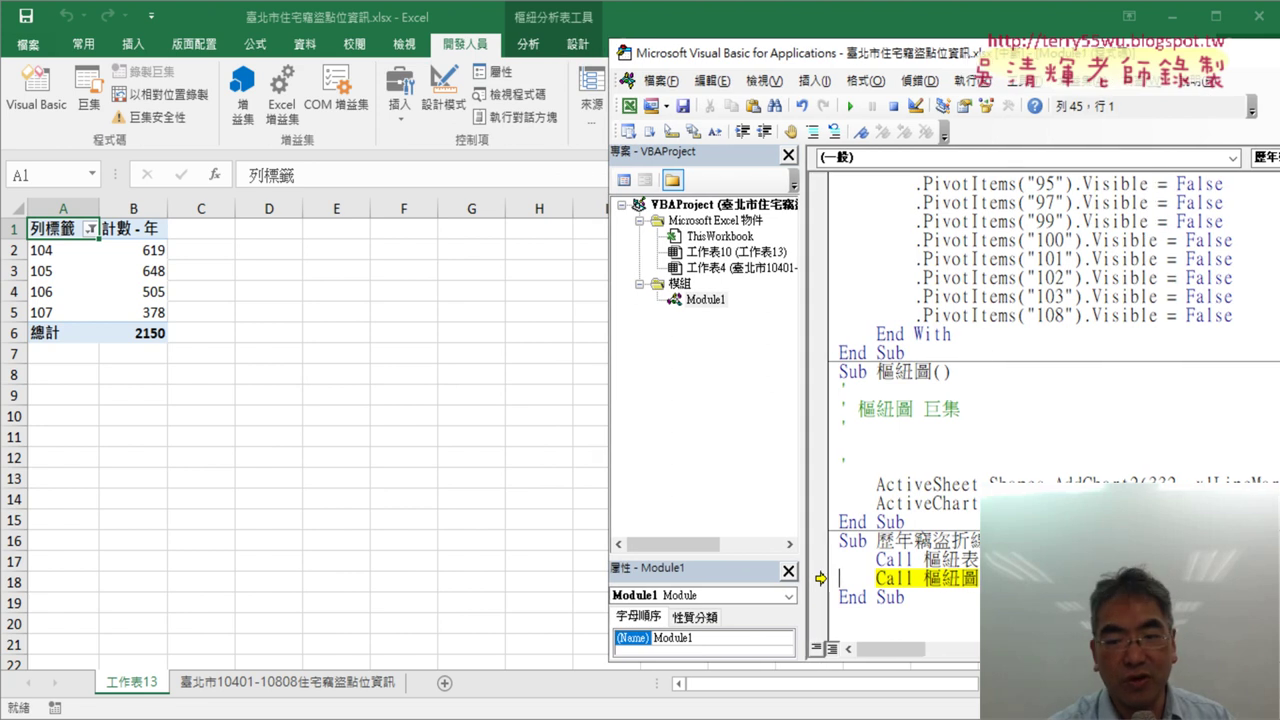
Step: Step through 樞紐圖, creating the 合計 line pivot chart, to the wrapper's End Sub
key("F8")
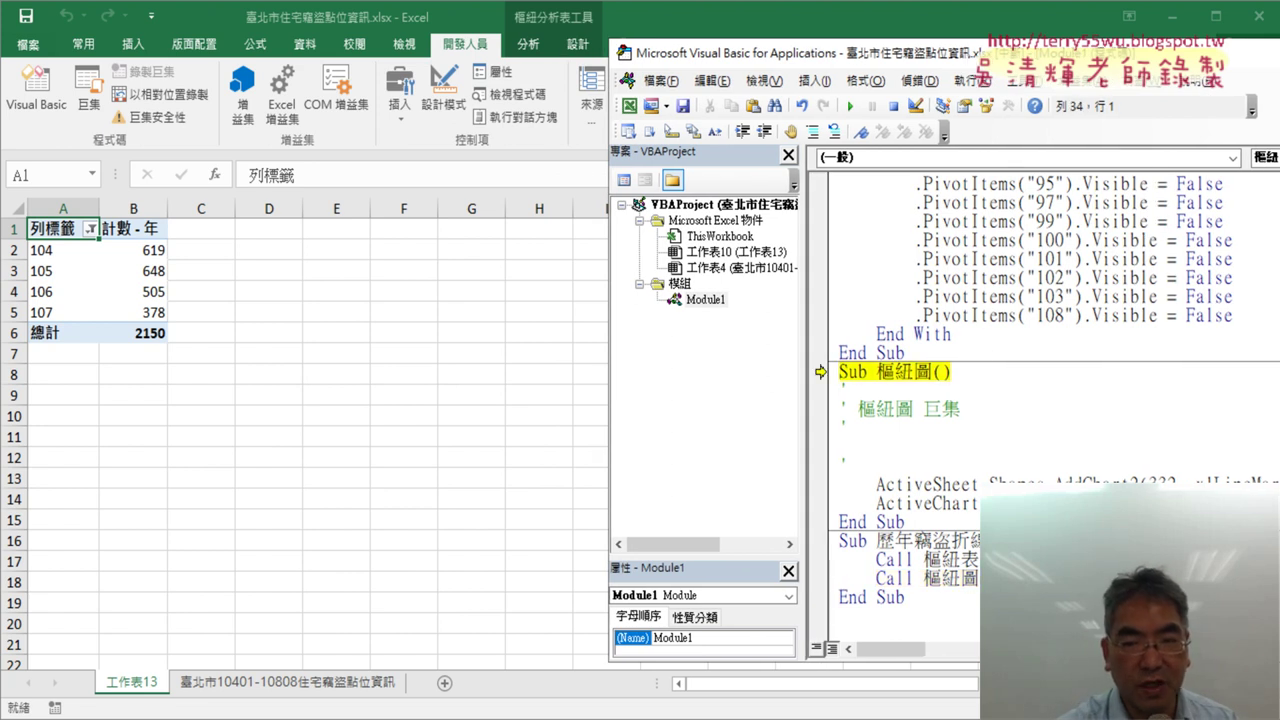
key("F8")
key("F8")
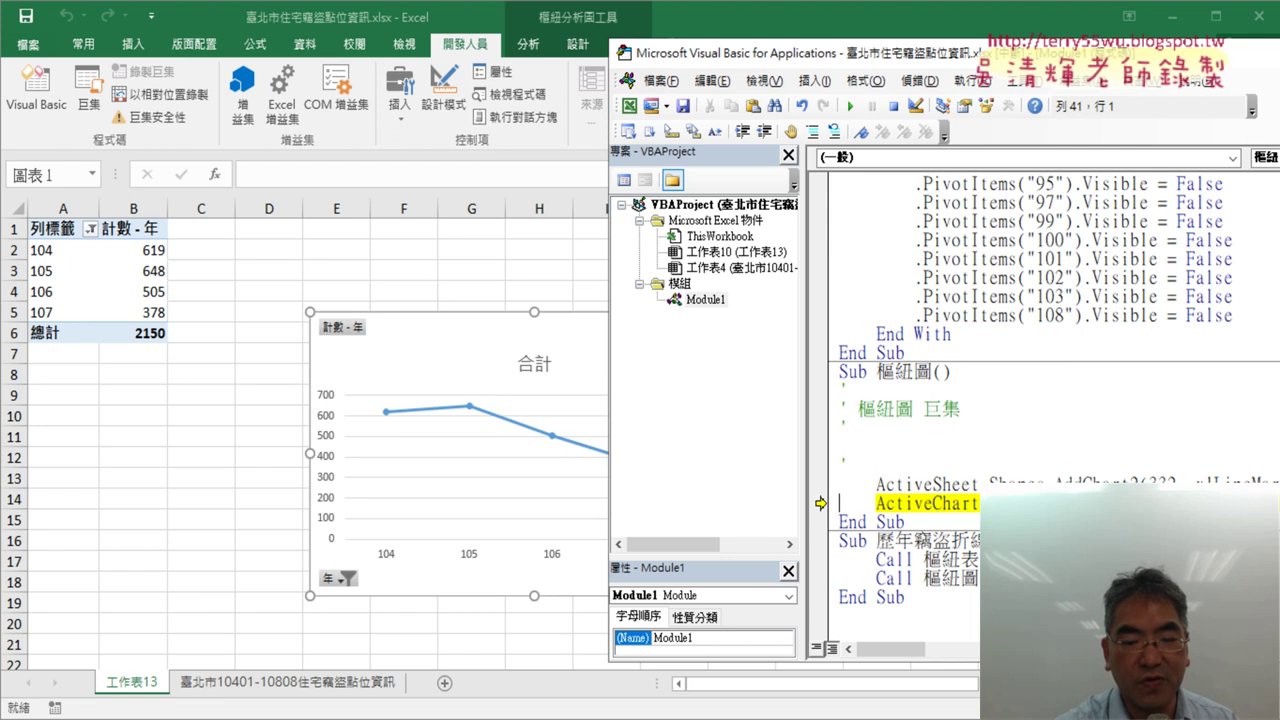
key("F8")
key("F8")
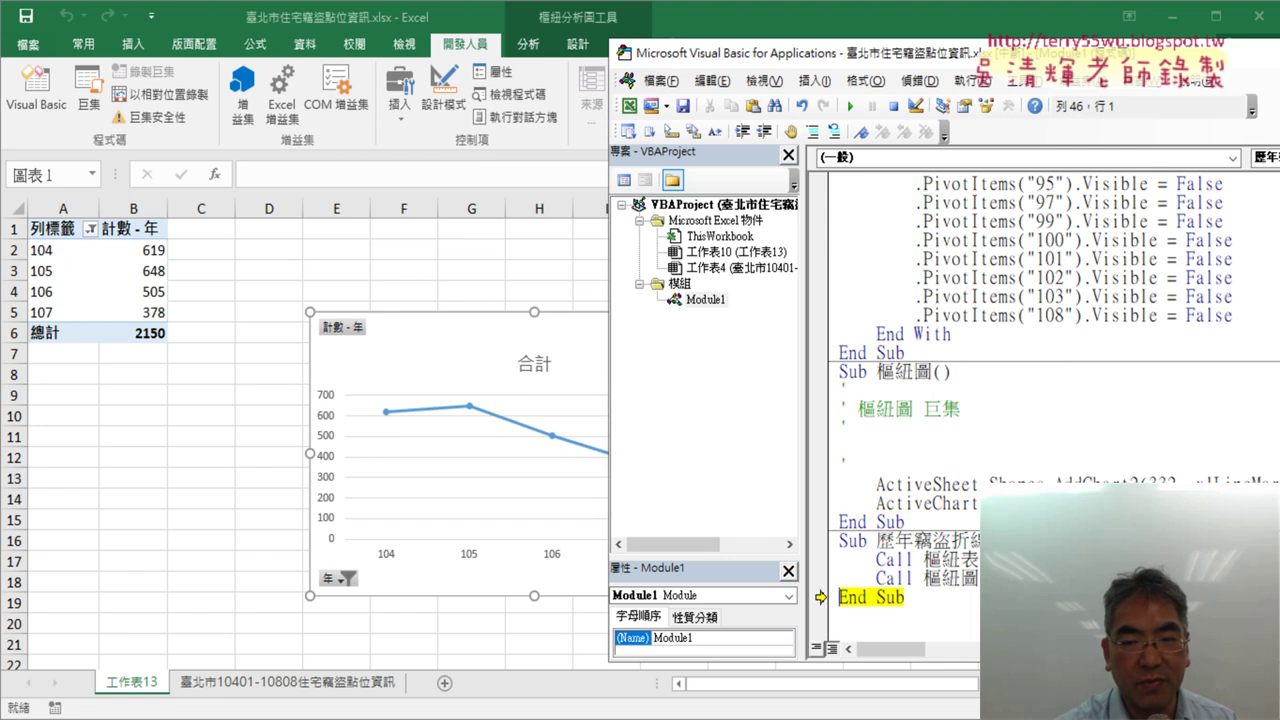
key("F8")
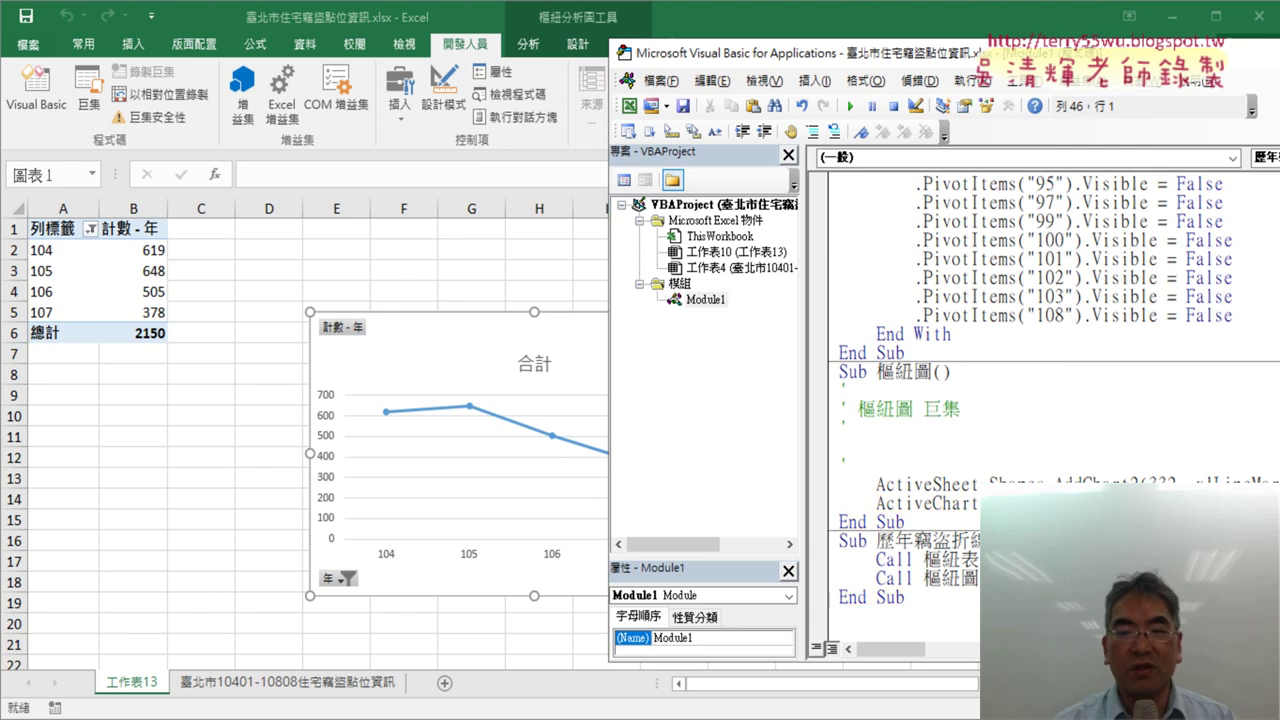
Step: Delete sheet 工作表13 with its pivot table and line chart, confirming the deletion
left_click(160, 416)
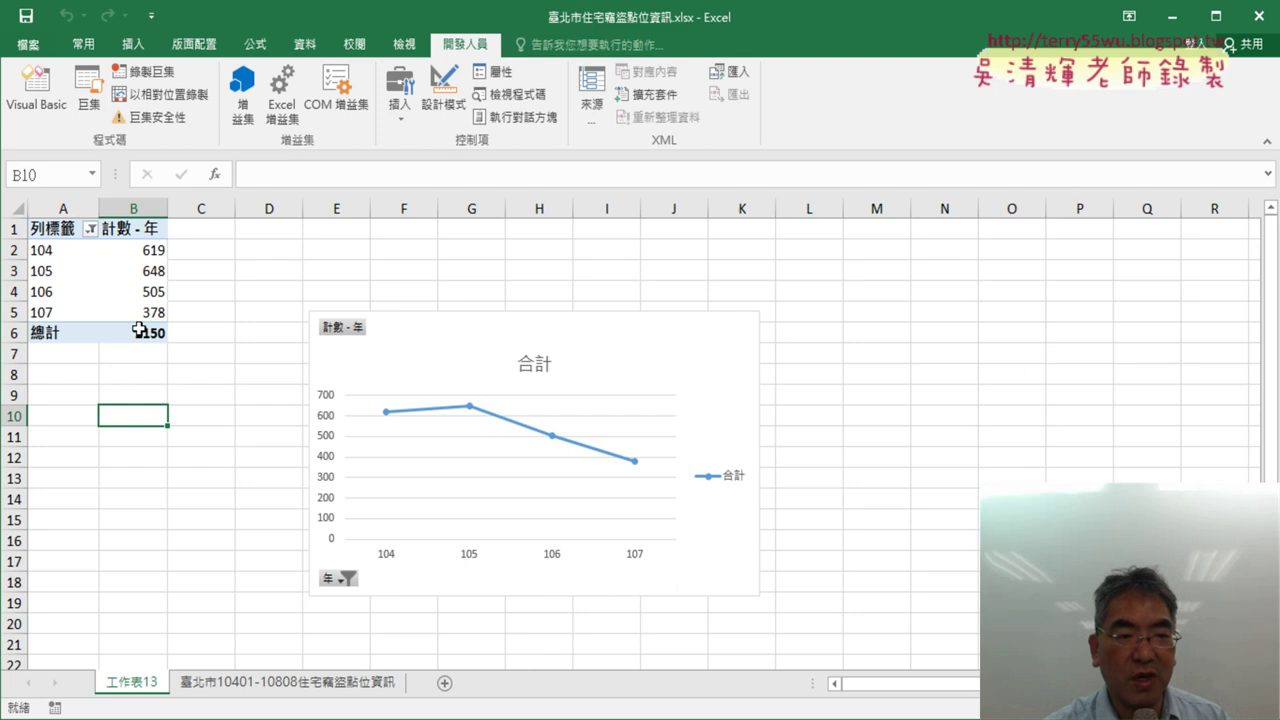
right_click(140, 690)
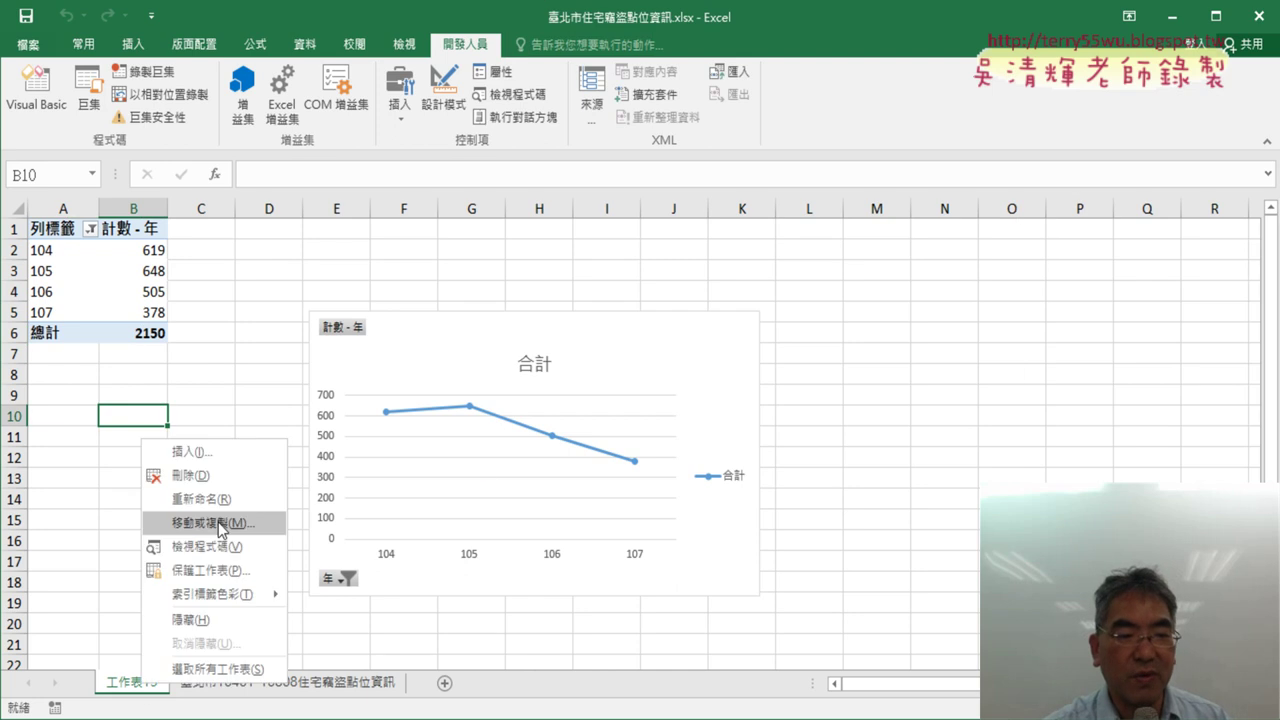
left_click(175, 480)
left_click(612, 430)
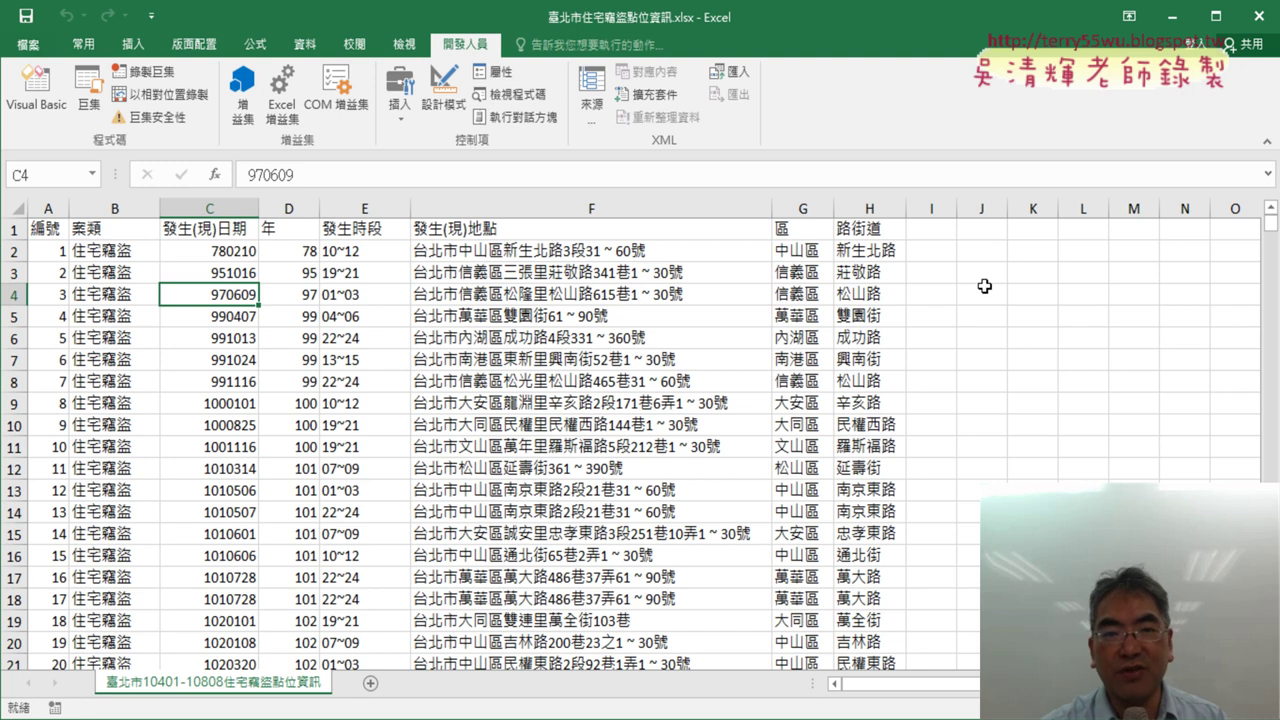
left_click(401, 115)
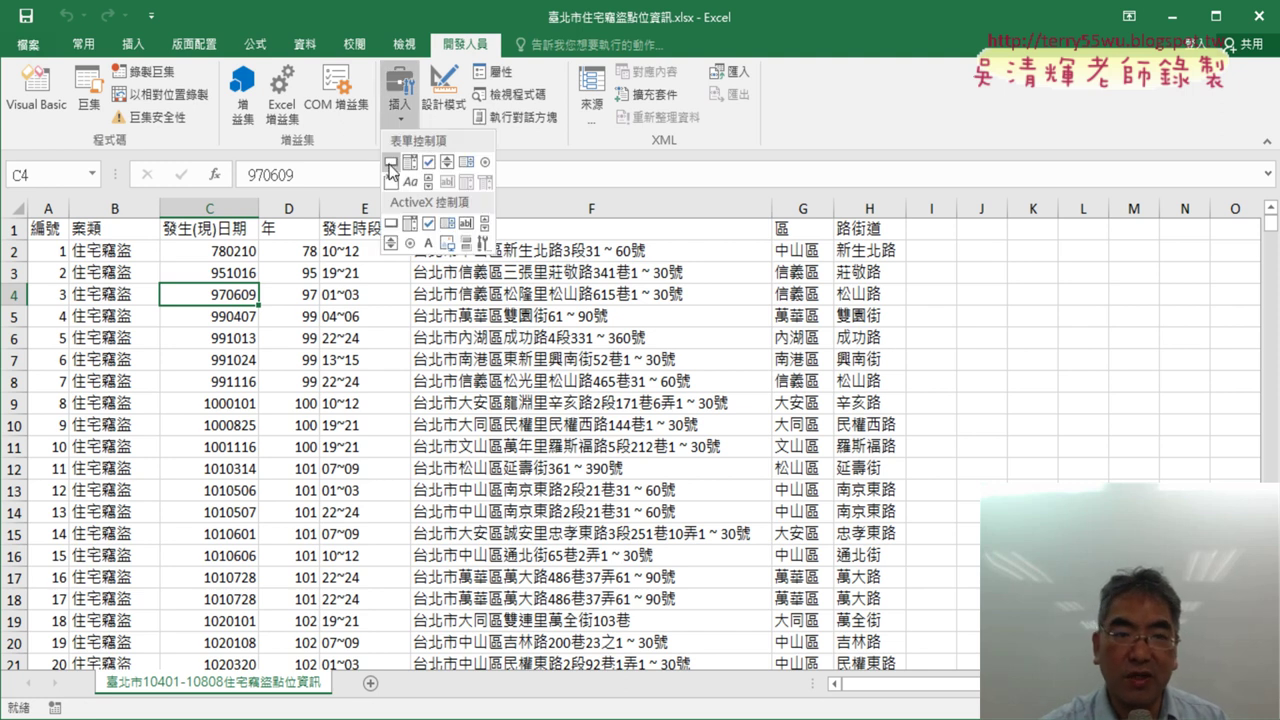
left_click(391, 162)
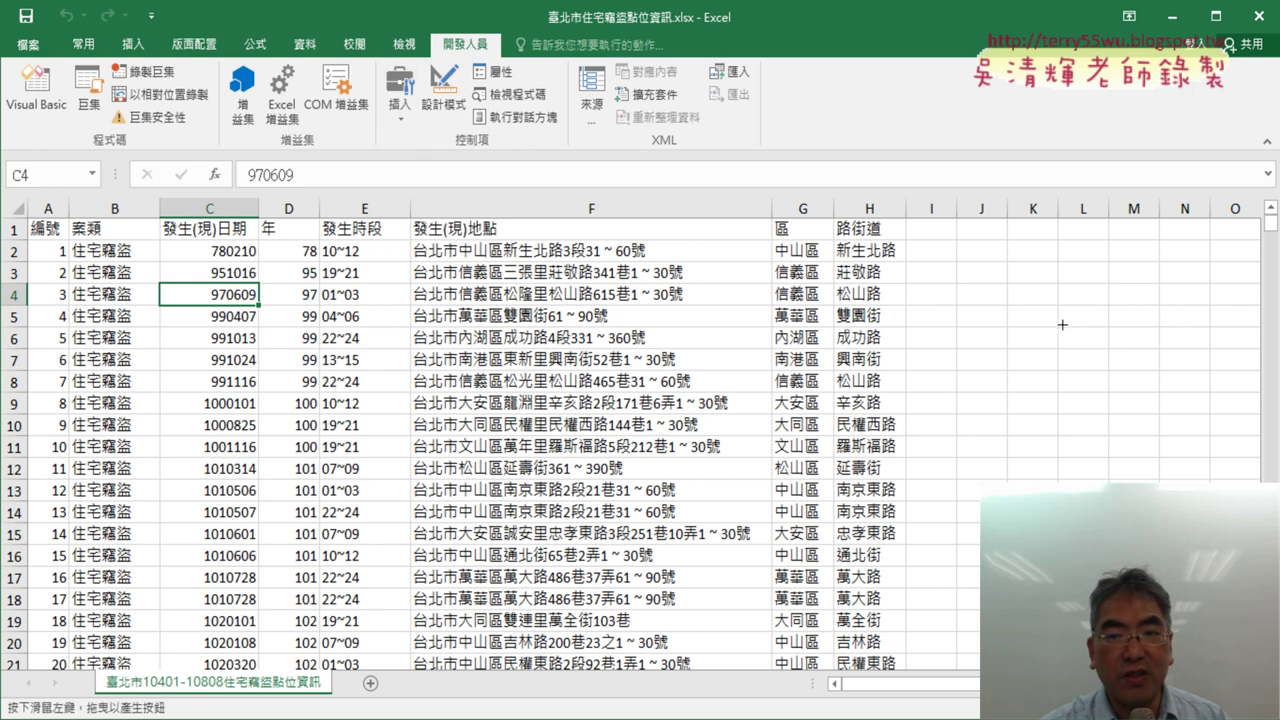
left_click_drag(964, 233, 1142, 272)
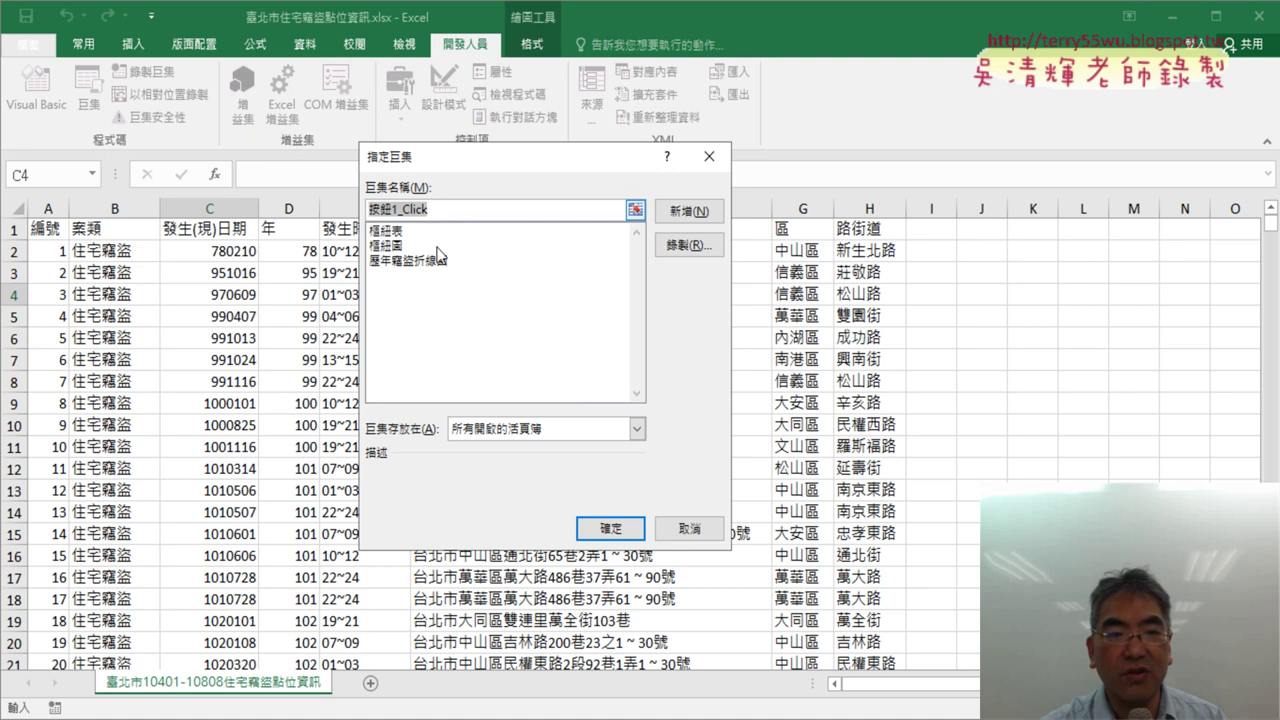
left_click(440, 259)
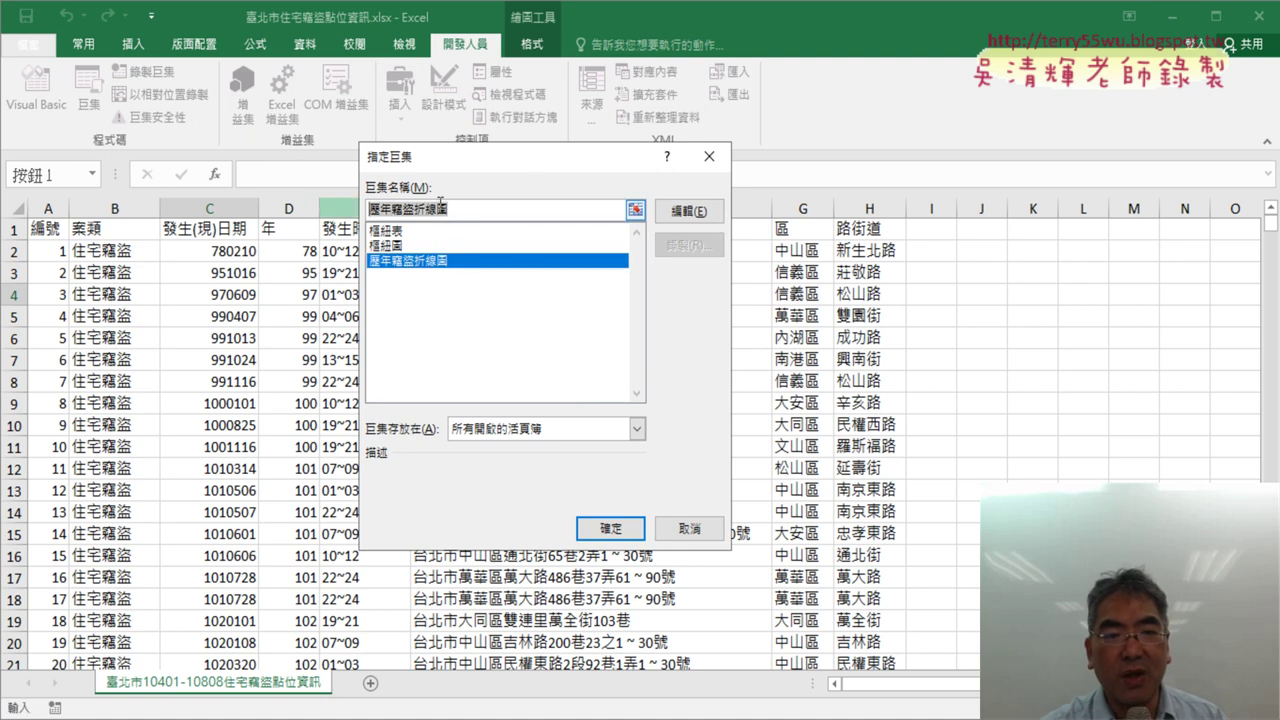
right_click(440, 203)
left_click(486, 236)
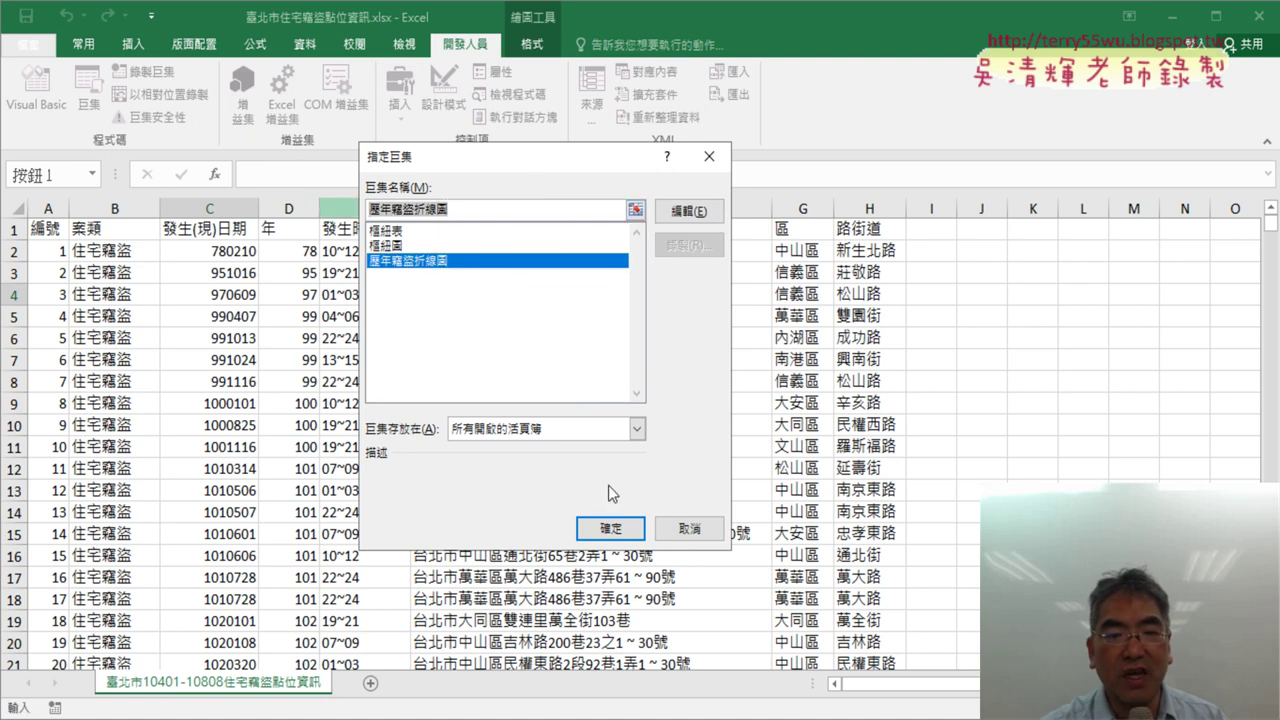
left_click(622, 536)
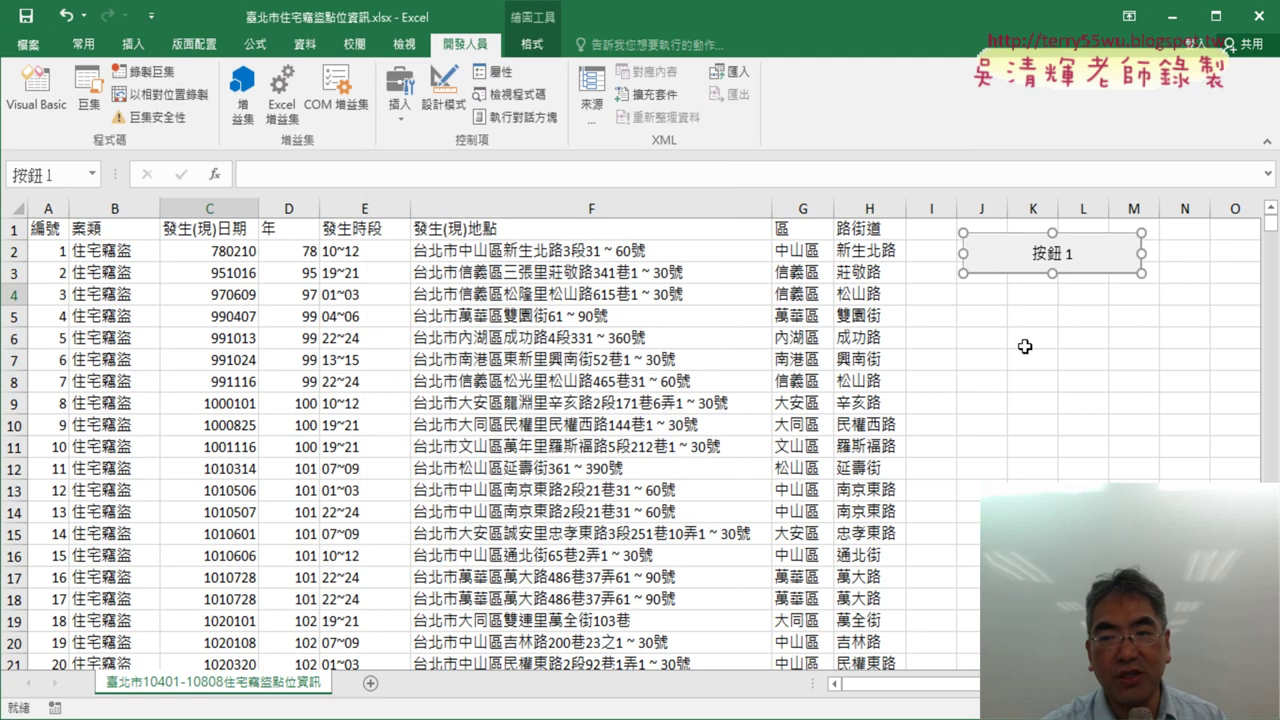
left_click(1047, 255)
key("BackSpace")
key("BackSpace")
key("BackSpace")
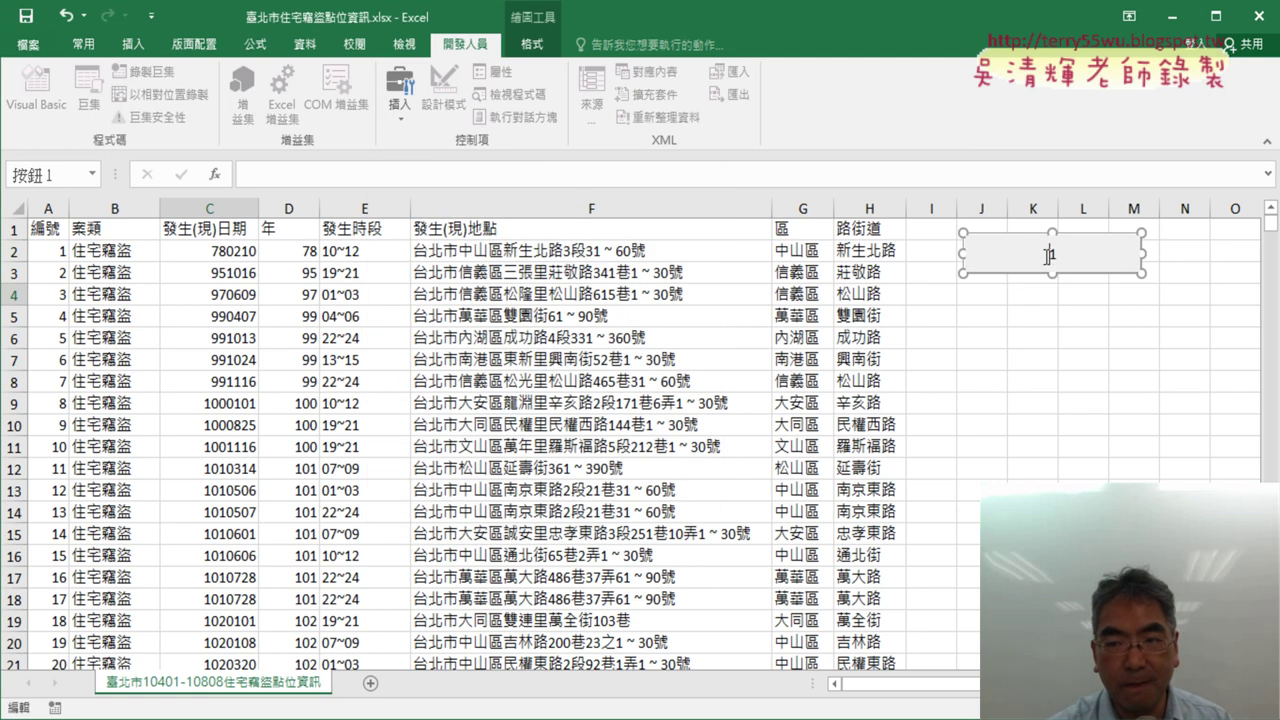
type("歷年竊盜折線圖")
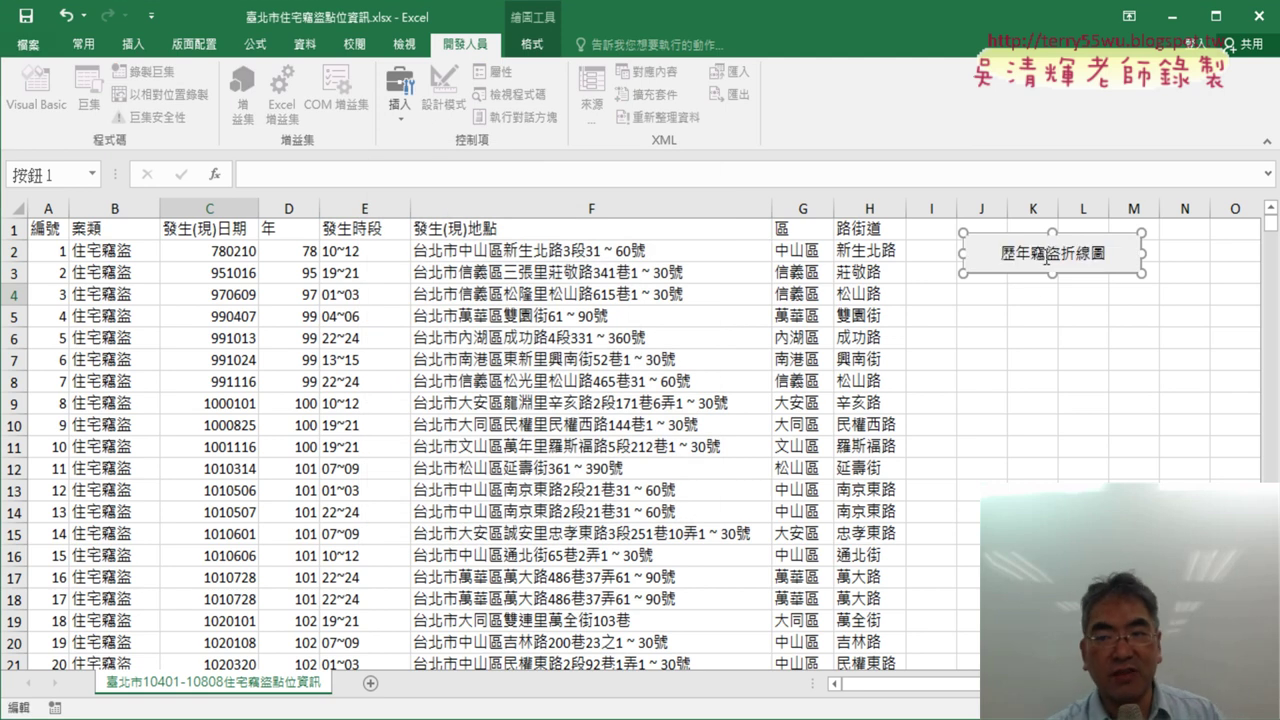
left_click(1080, 353)
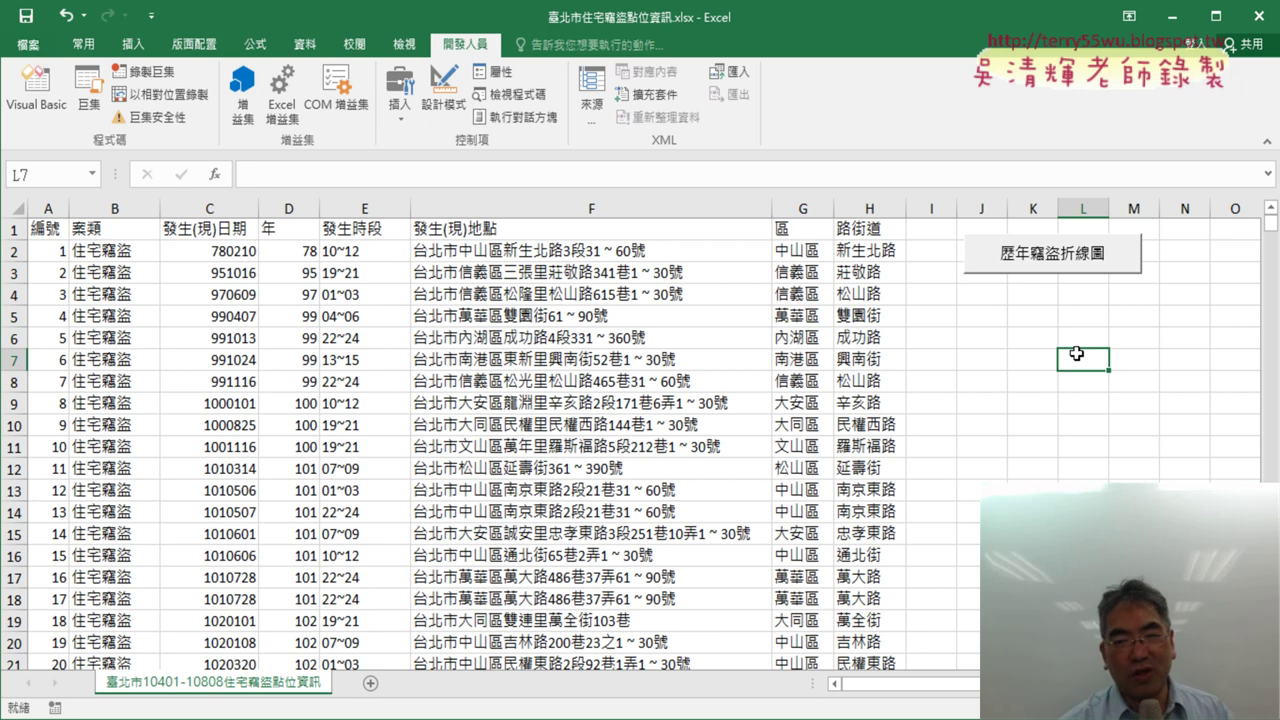
left_click(1094, 264)
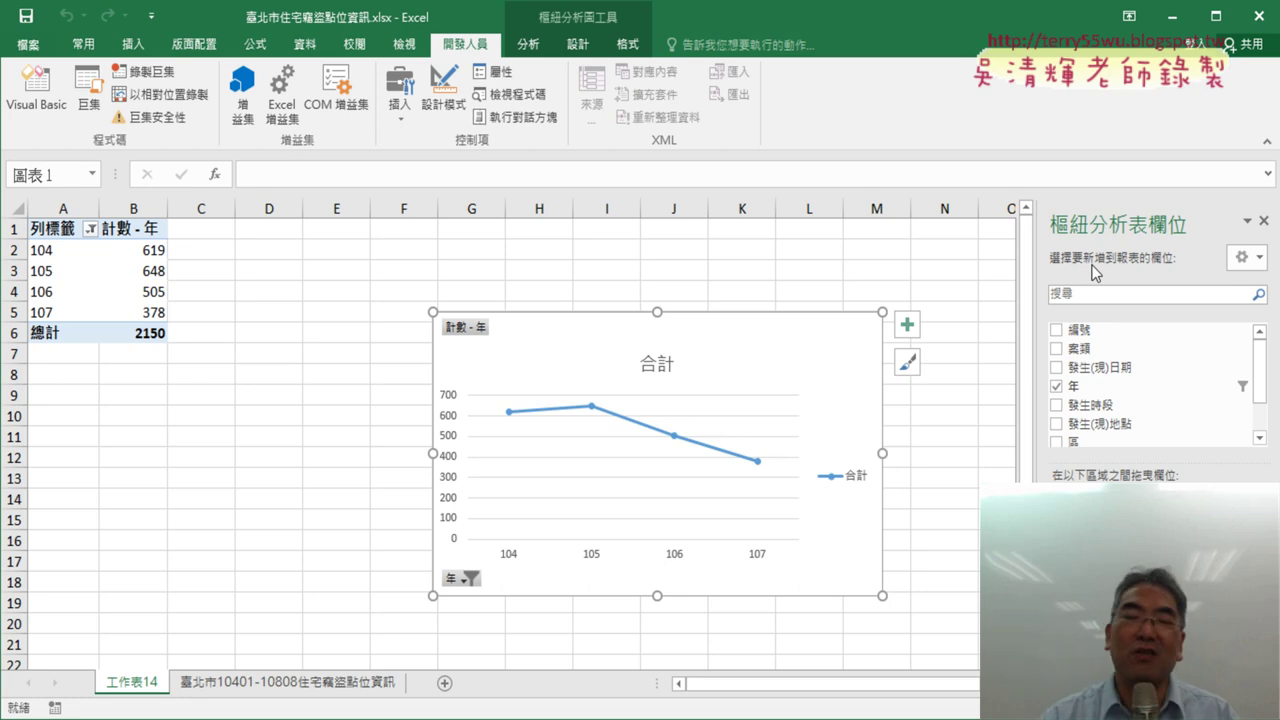
right_click(157, 694)
left_click(224, 480)
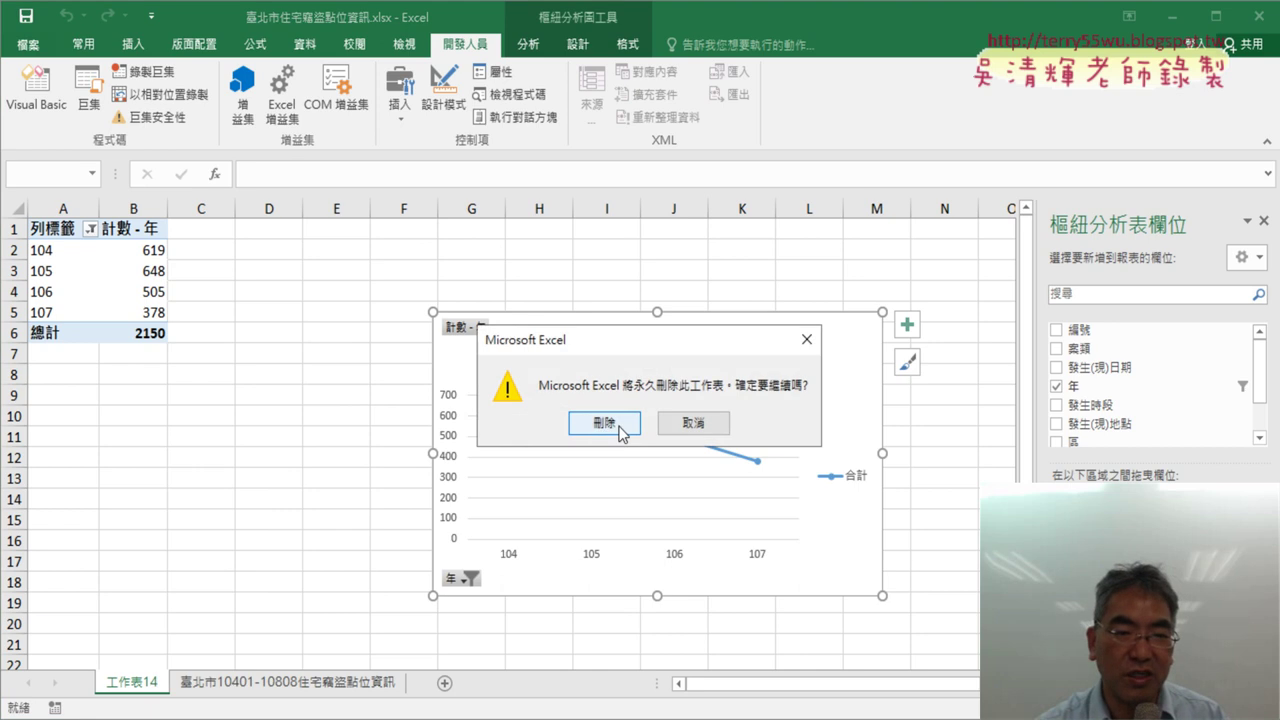
left_click(604, 423)
left_click(1025, 260)
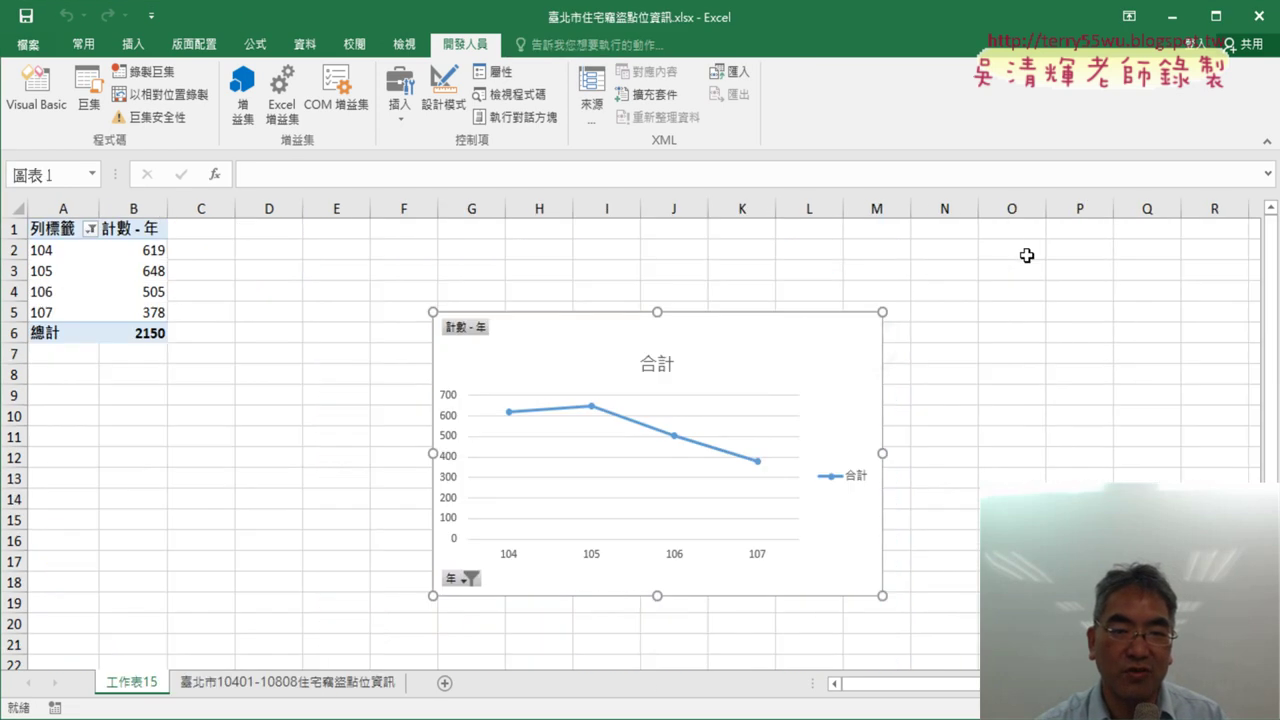
left_click(76, 257)
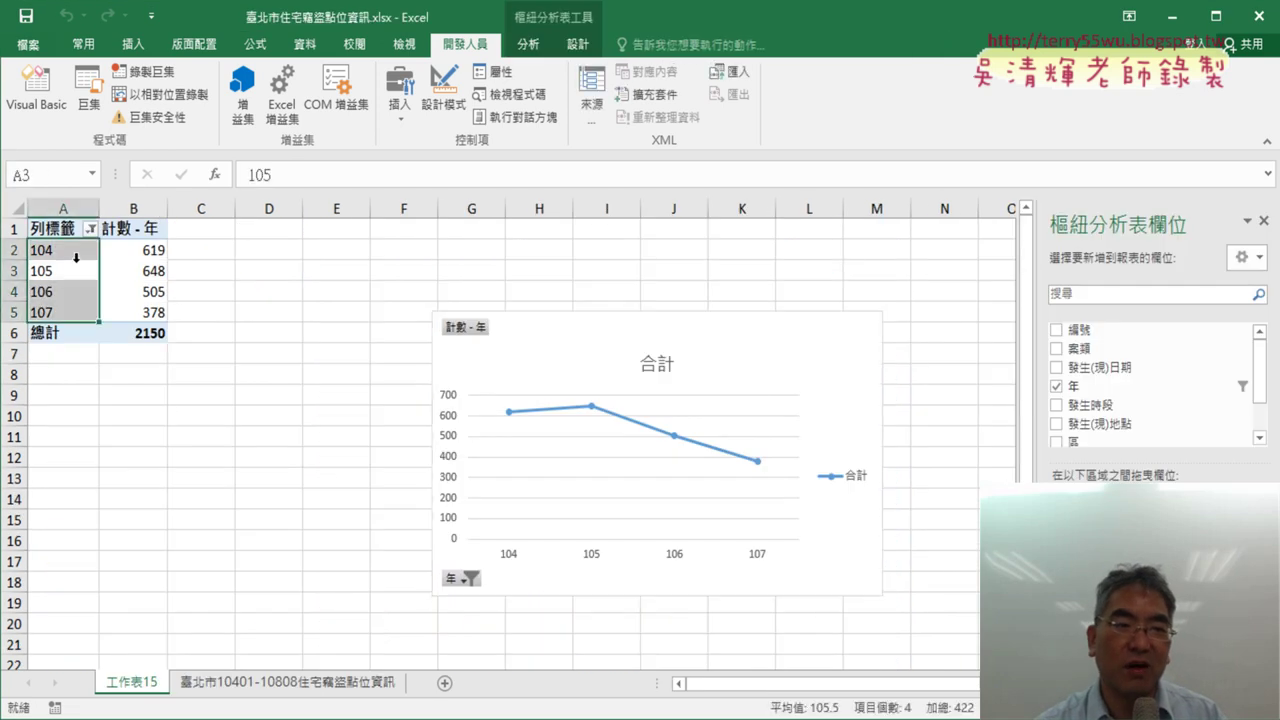
right_click(148, 684)
left_click(222, 466)
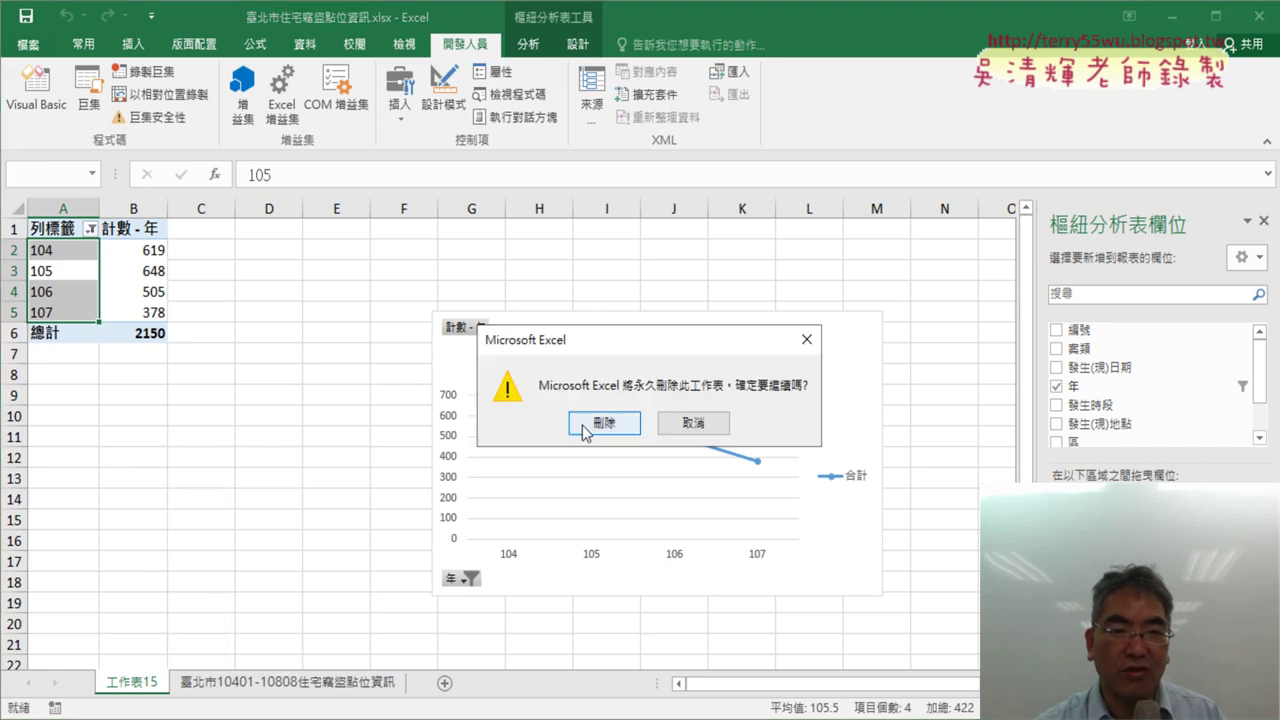
left_click(585, 425)
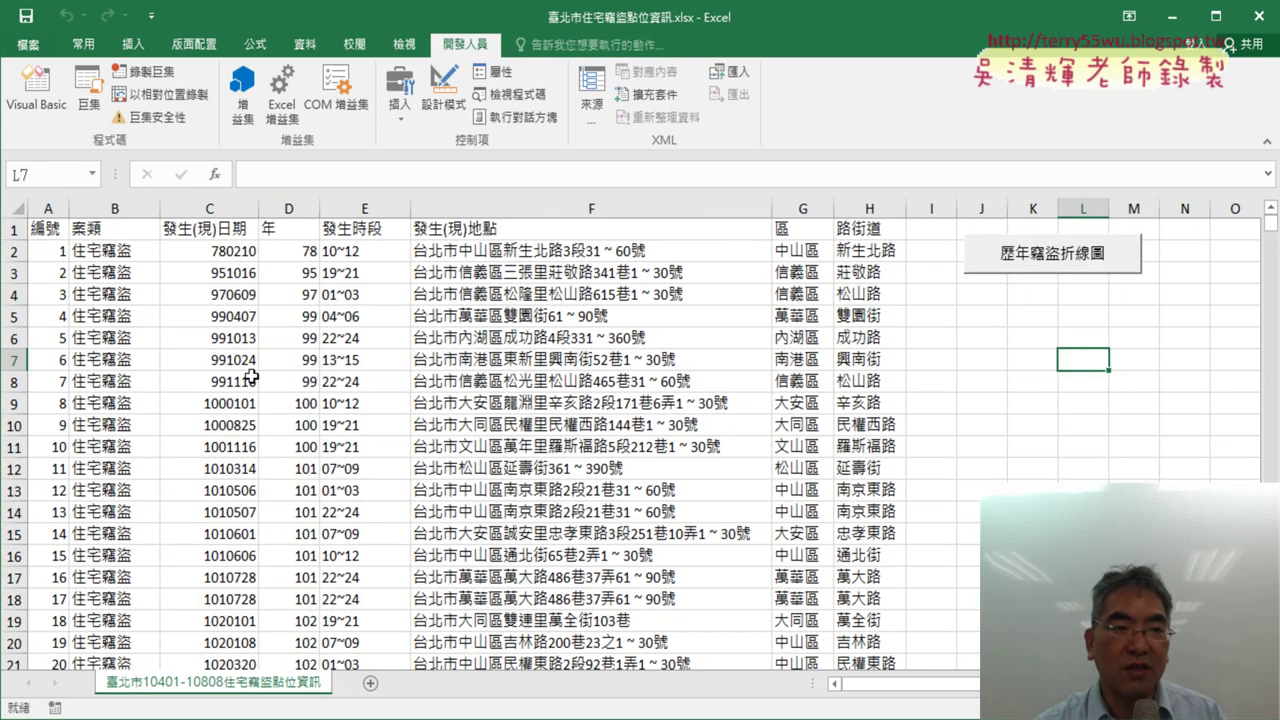
Step: Run the 樞紐表 macro to build the year-count pivot table on a new sheet
left_click(89, 100)
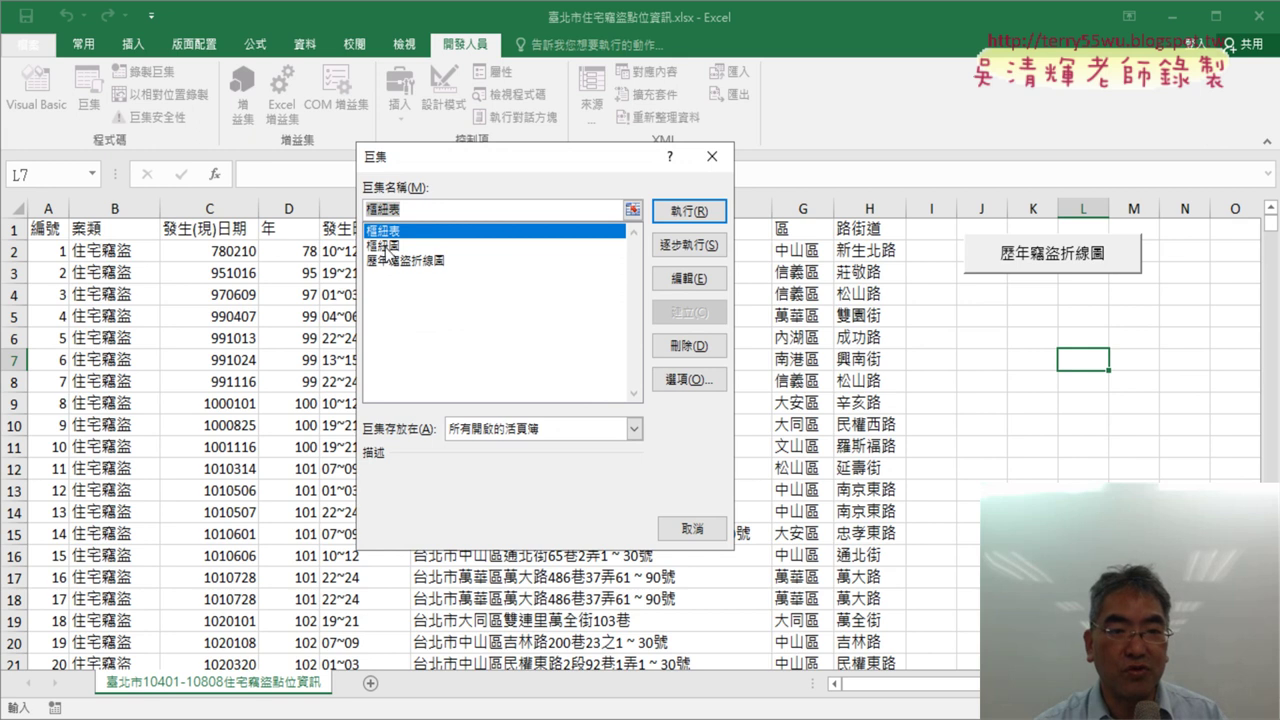
left_click(386, 246)
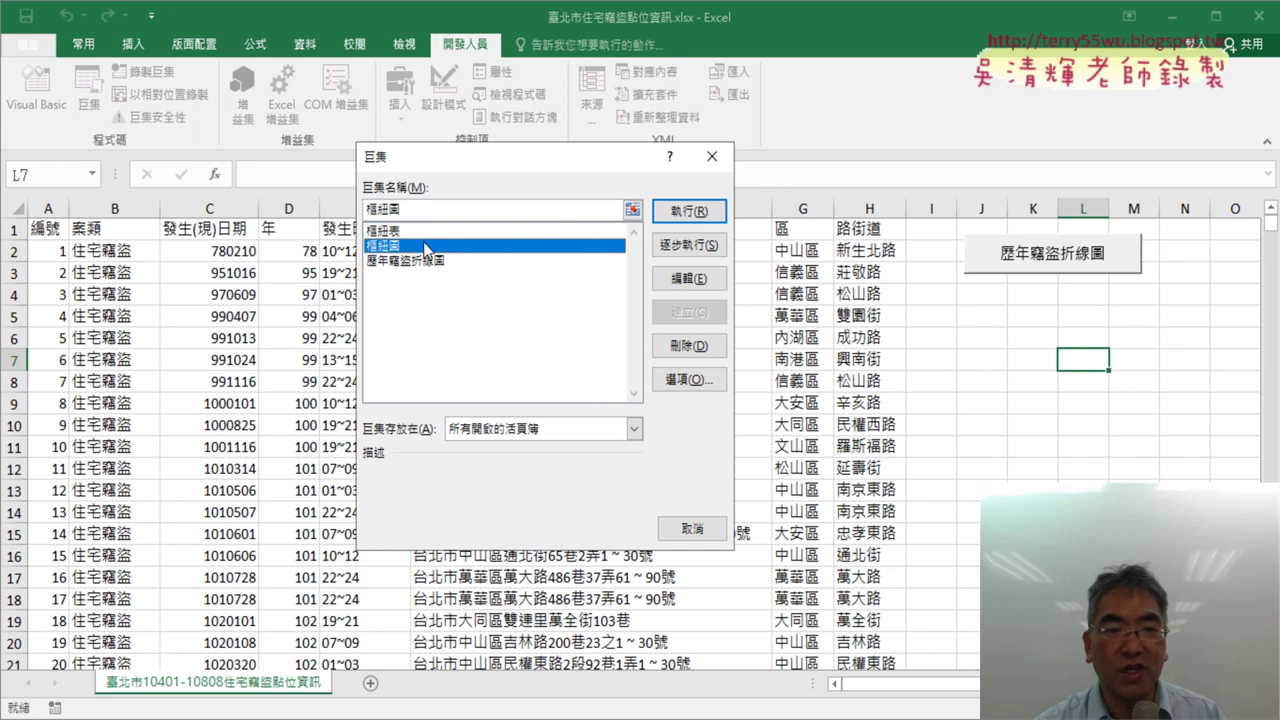
left_click(712, 158)
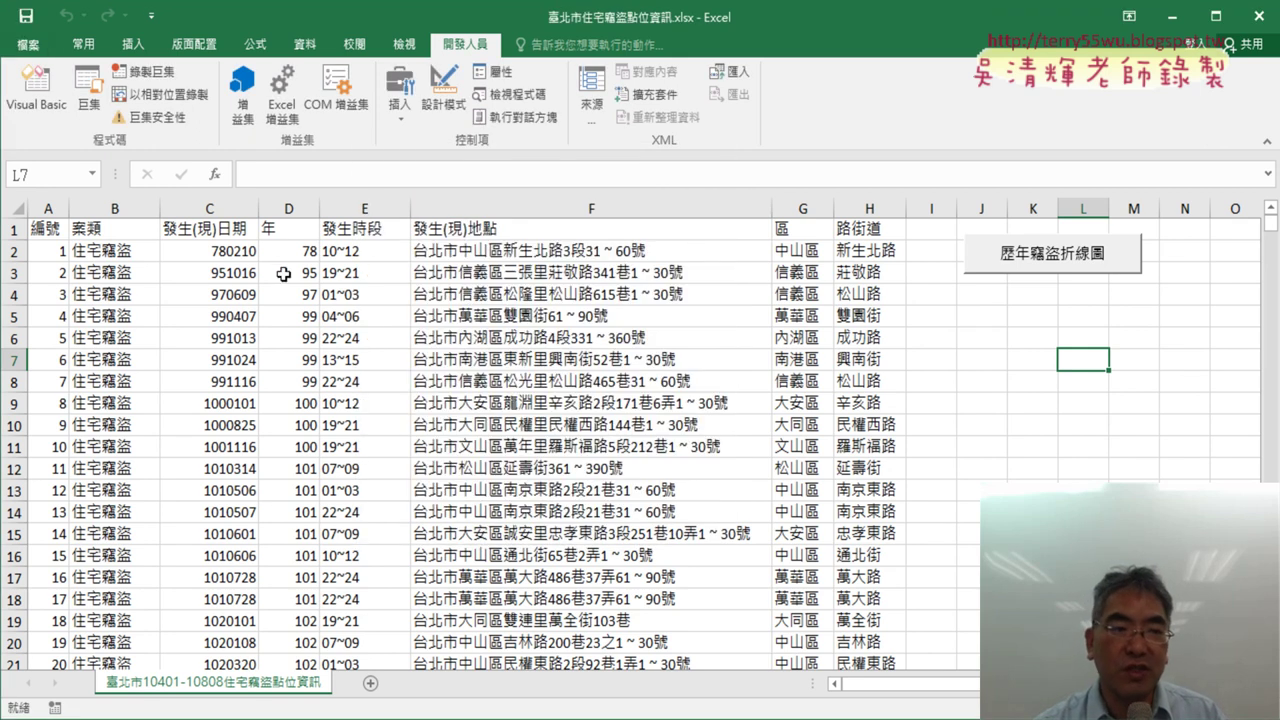
left_click(89, 95)
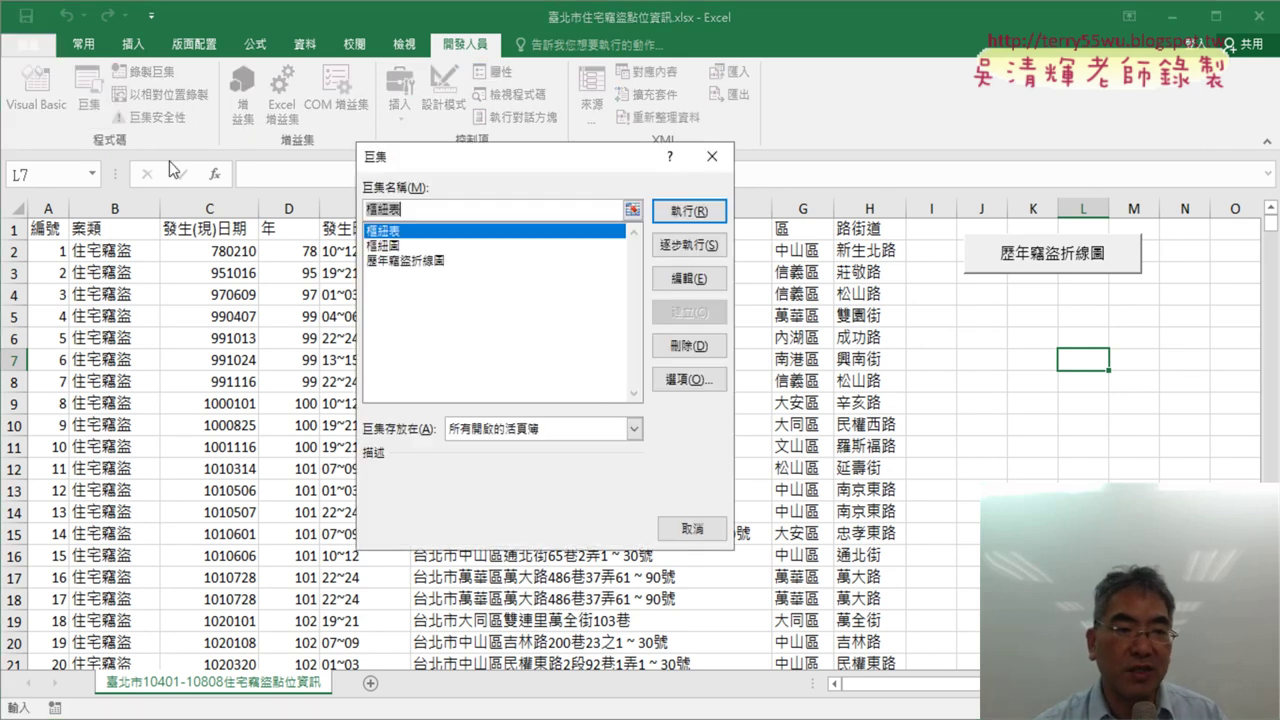
left_click(672, 213)
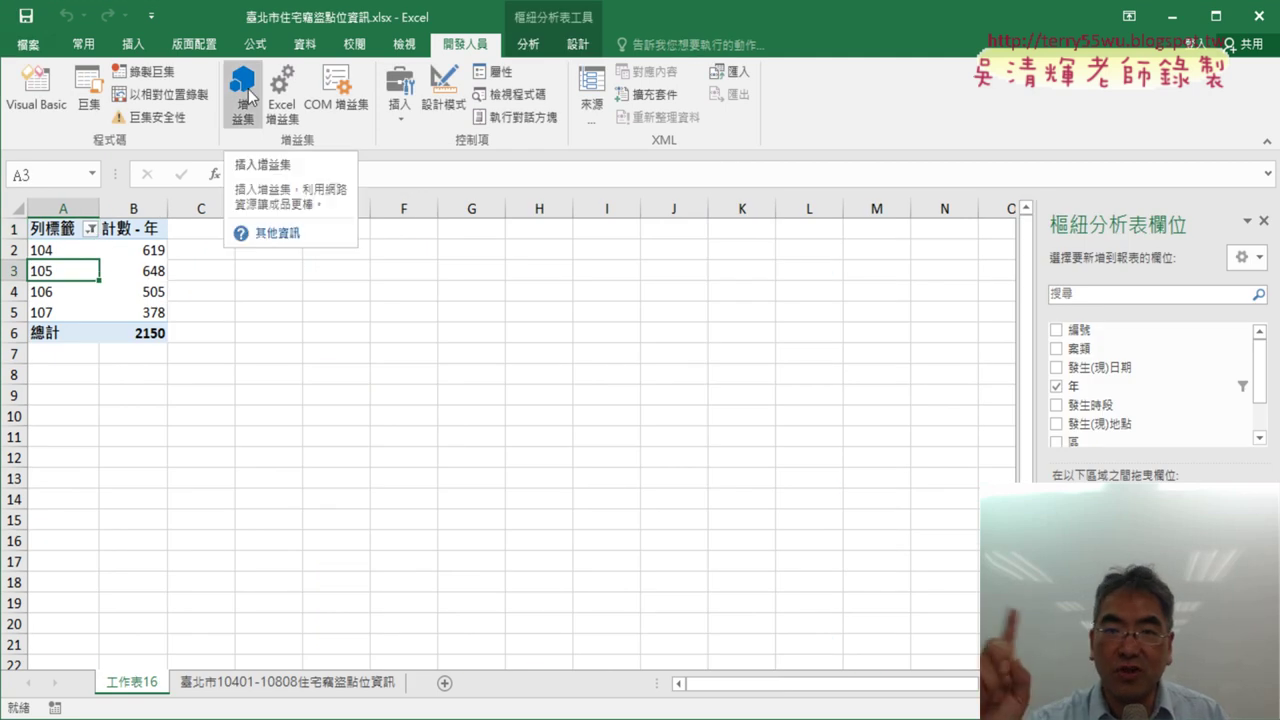
Step: Start a Line with Markers pivot chart, cancel it, and reopen the macro list
left_click(528, 44)
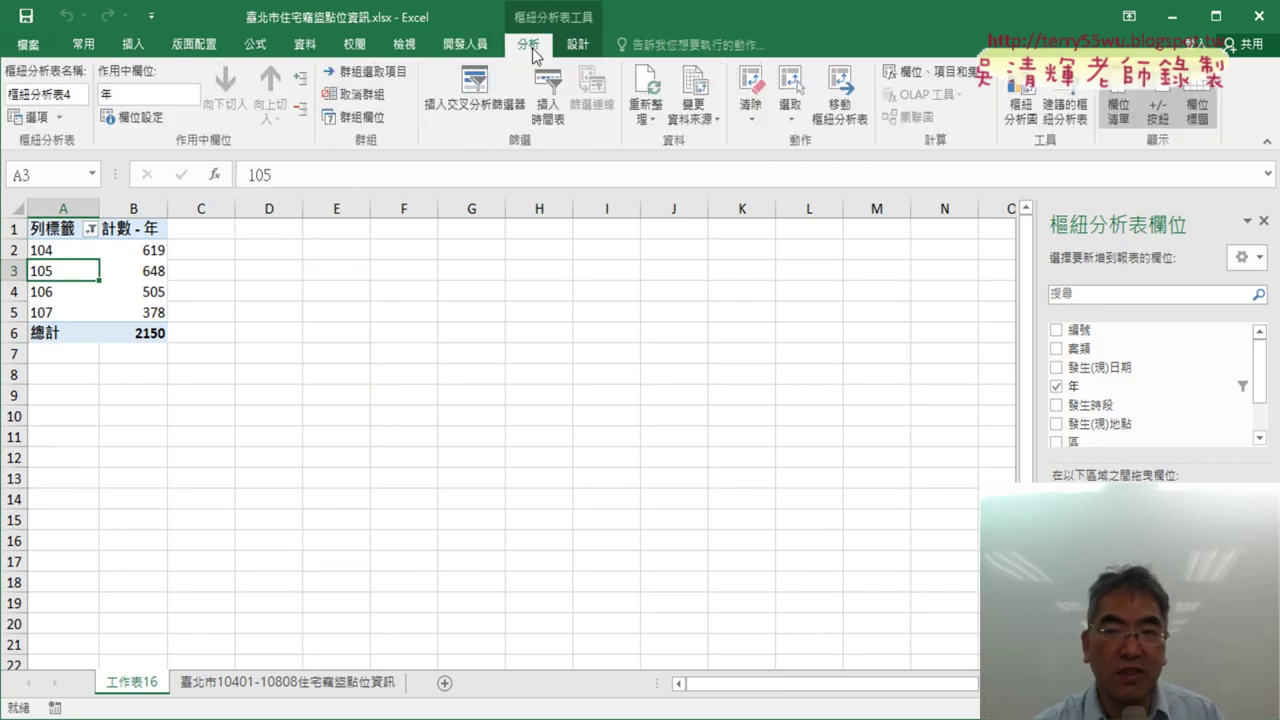
left_click(1066, 100)
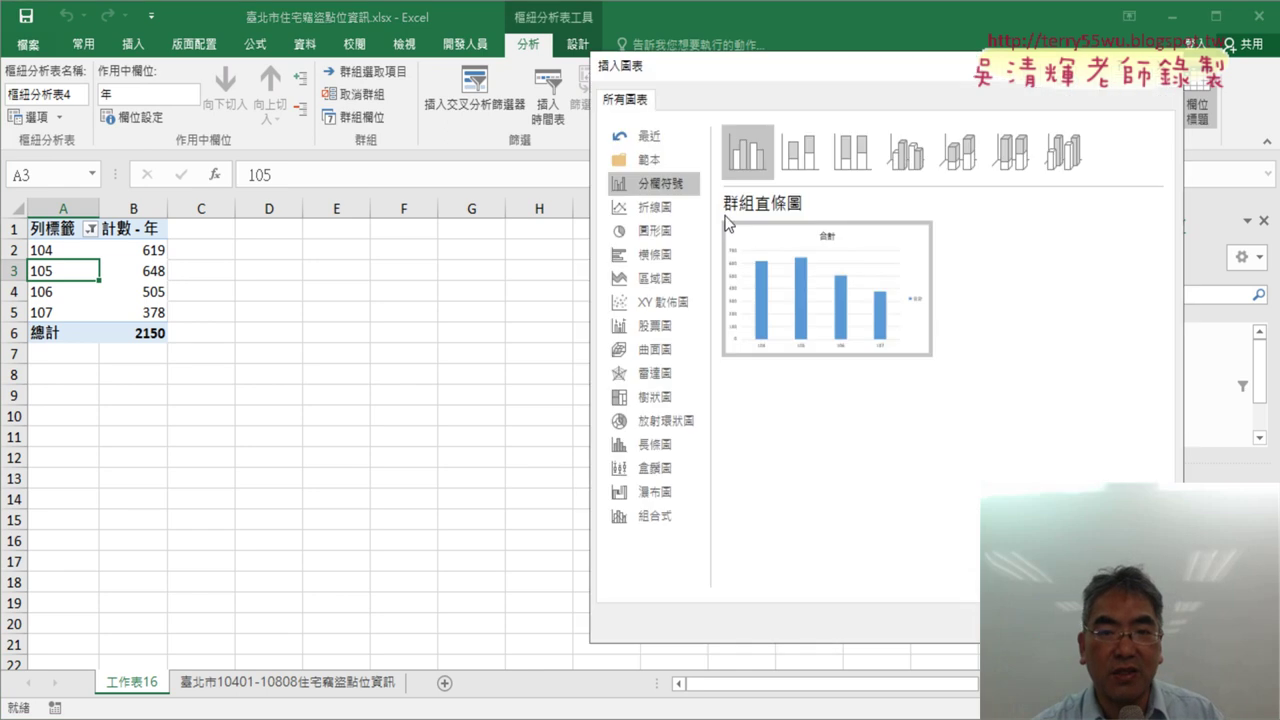
left_click(671, 209)
left_click(905, 160)
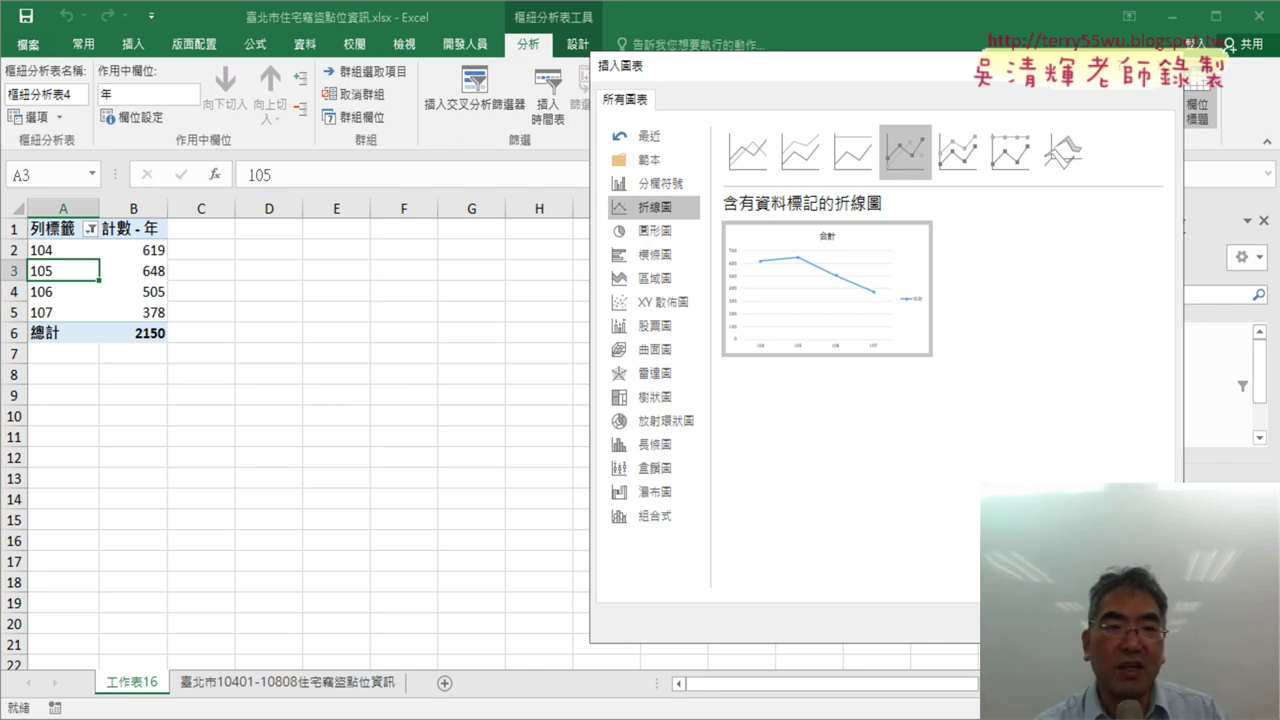
key("Escape")
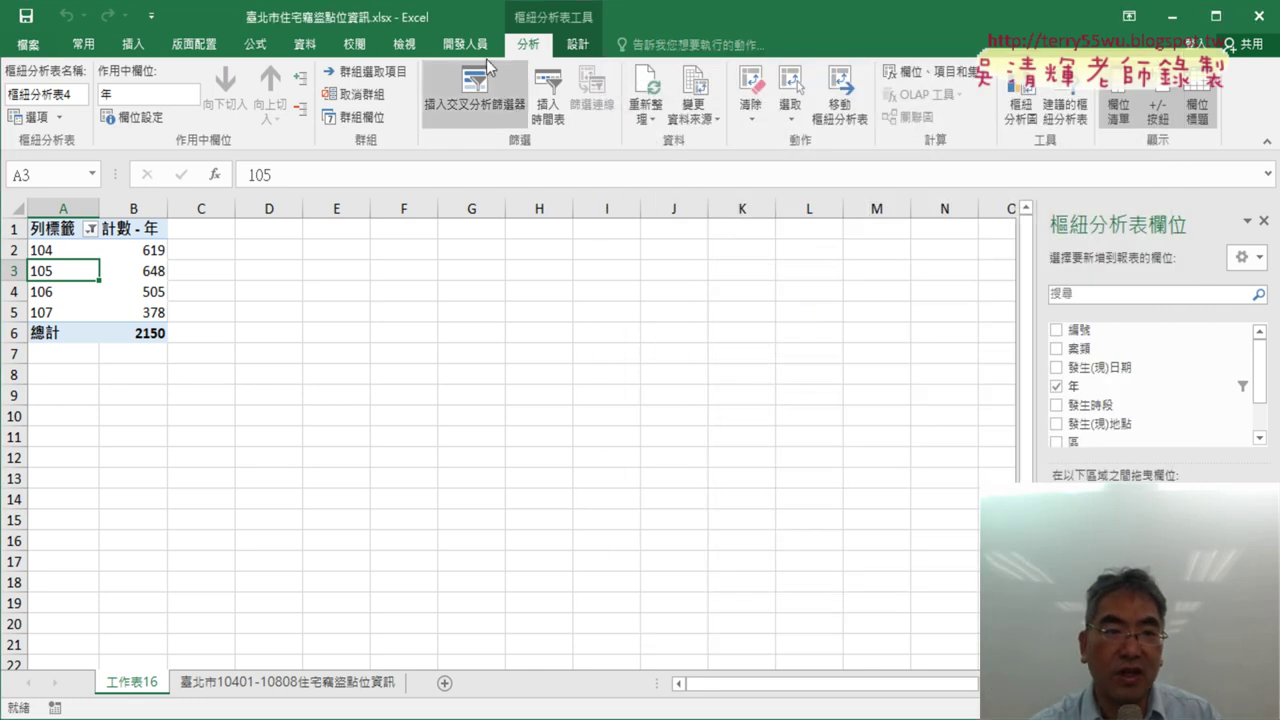
left_click(465, 44)
left_click(88, 96)
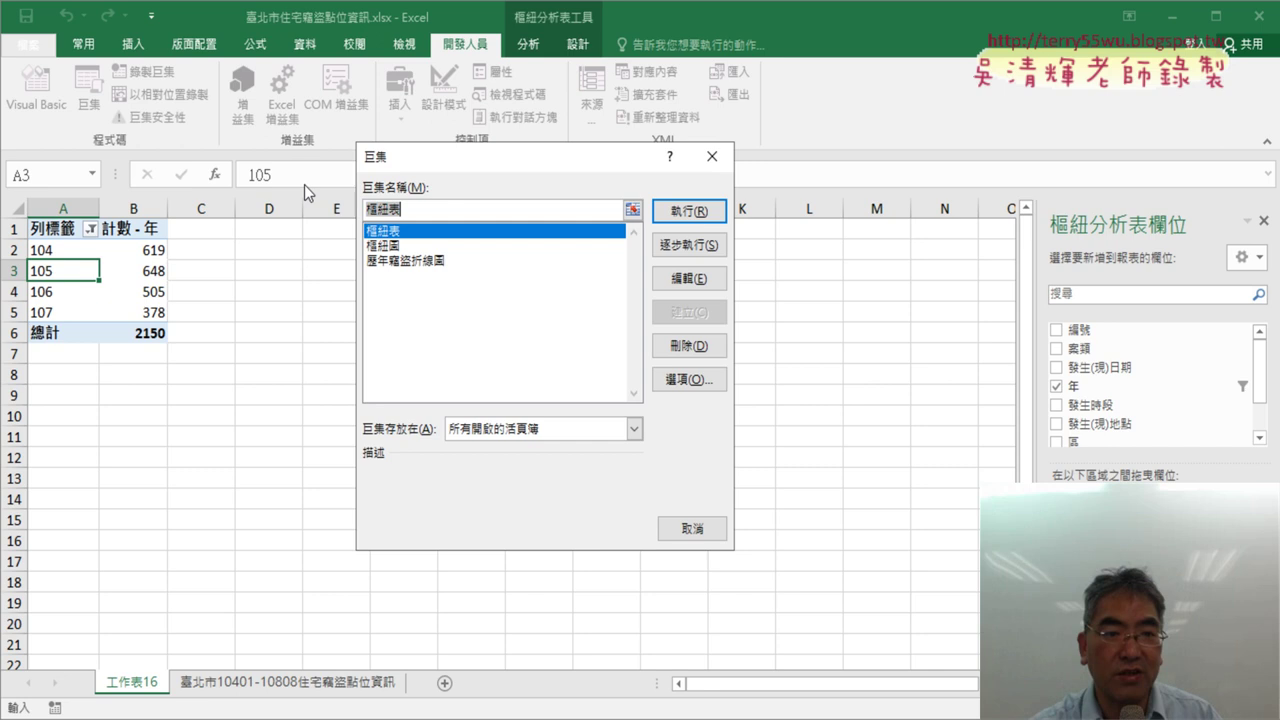
Step: Open the 樞紐圖 macro's code for editing and shift the code window left
left_click(392, 250)
left_click(689, 278)
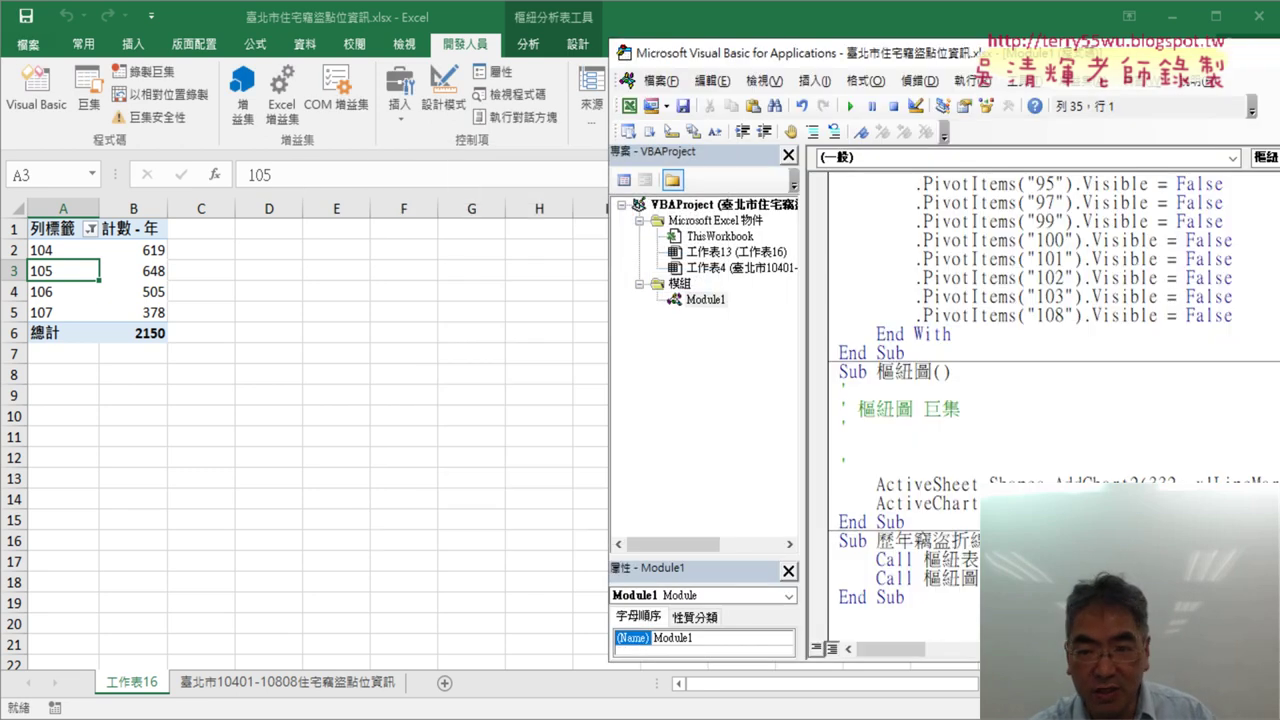
left_click_drag(936, 52, 478, 44)
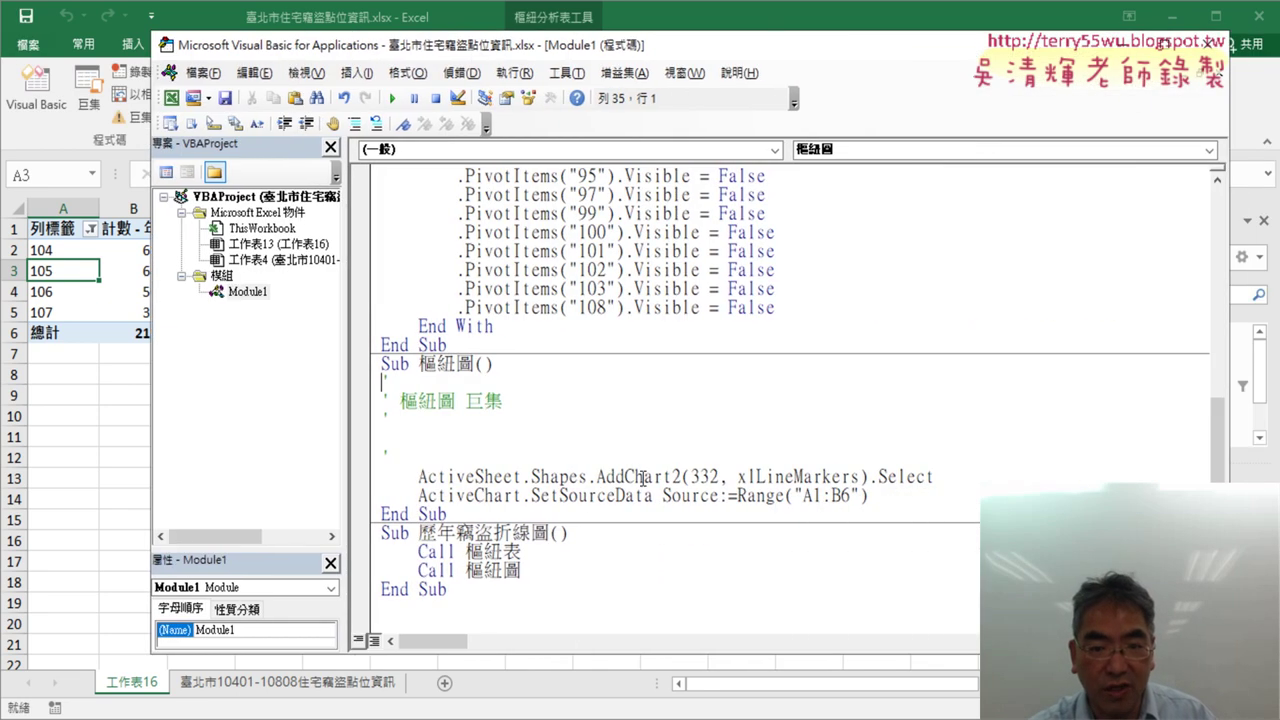
Step: Highlight AddChart2, SetSourceData, the A1:B6 range and the wrapper, then switch to EVO Class Management
left_click_drag(686, 477, 598, 477)
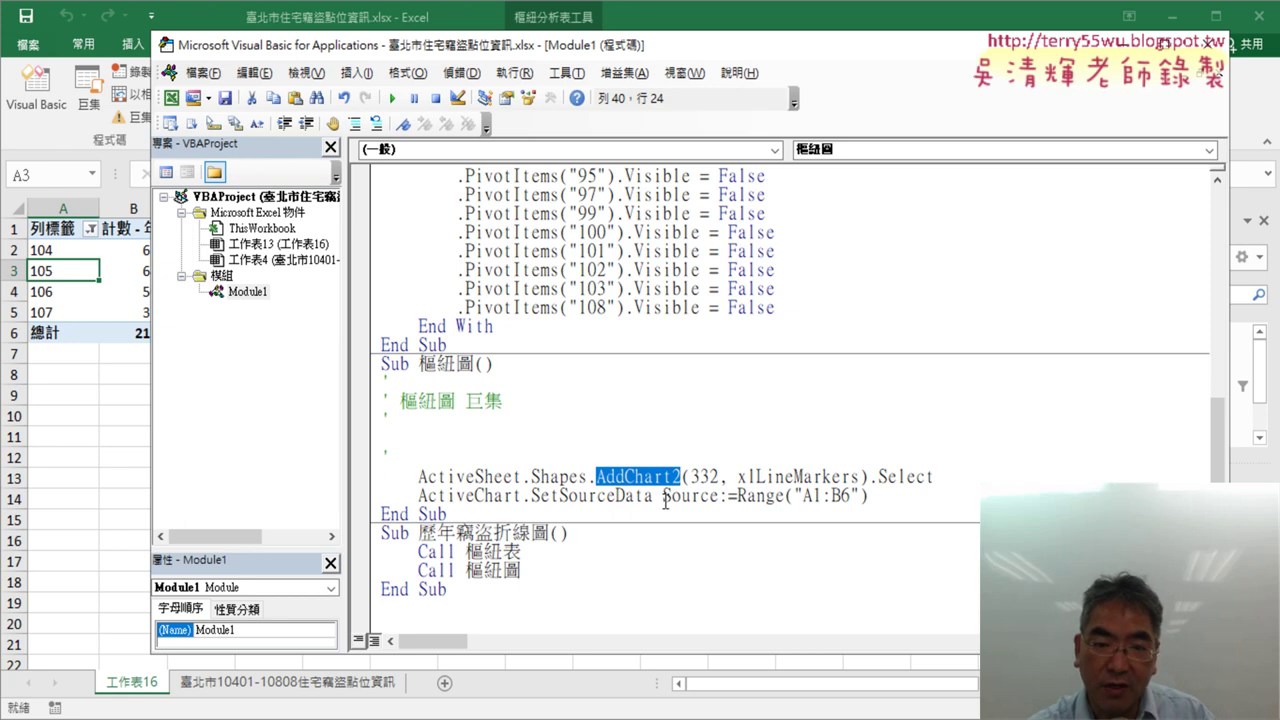
left_click(661, 496)
left_click_drag(565, 496, 649, 498)
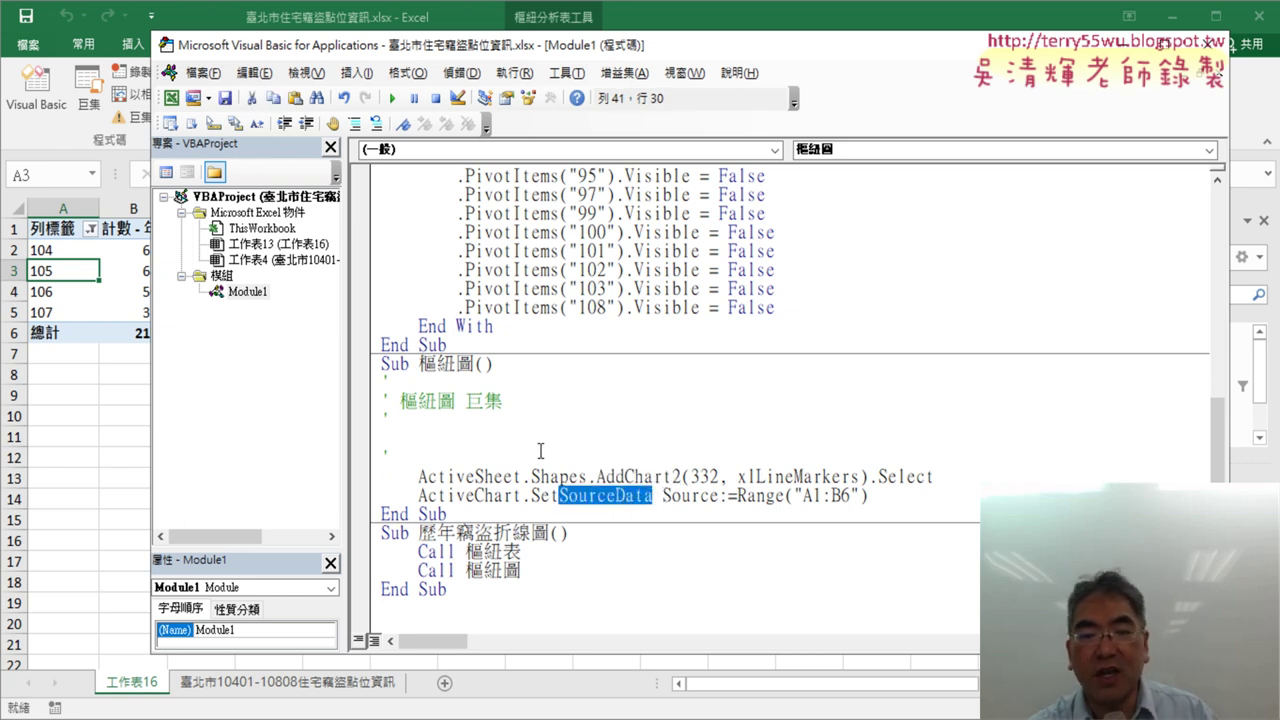
left_click_drag(378, 458, 370, 395)
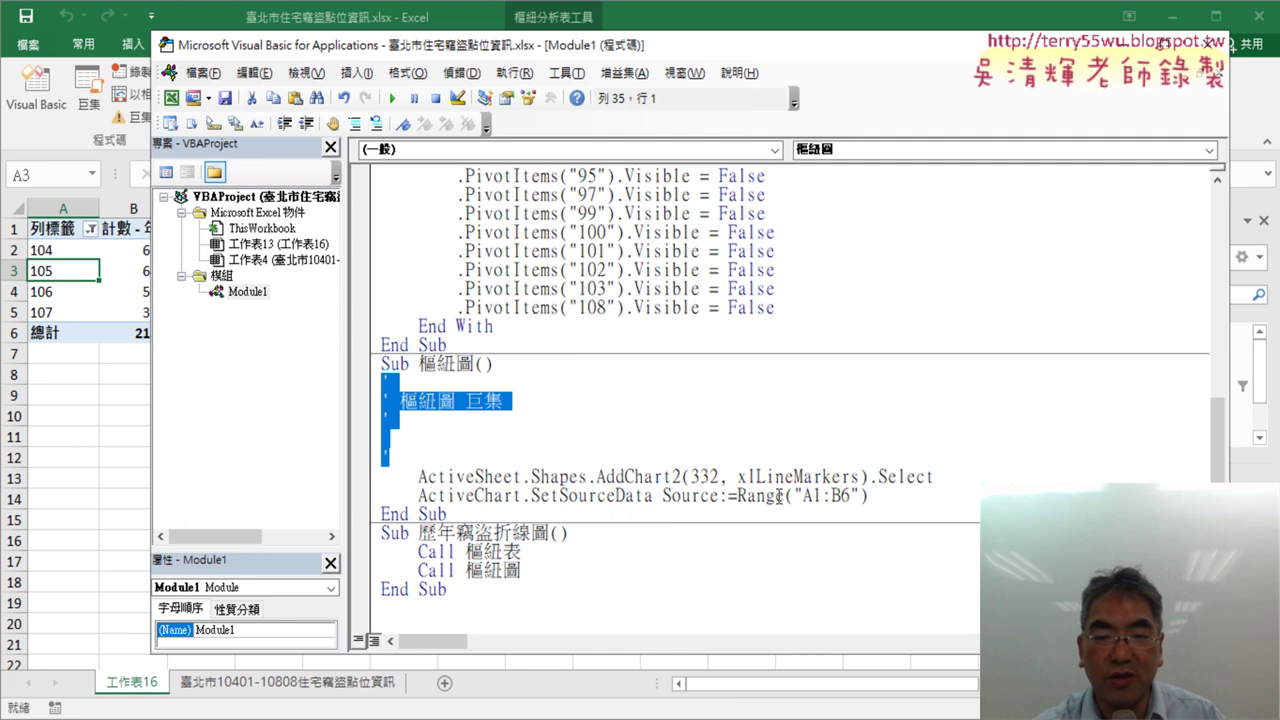
left_click_drag(793, 496, 852, 497)
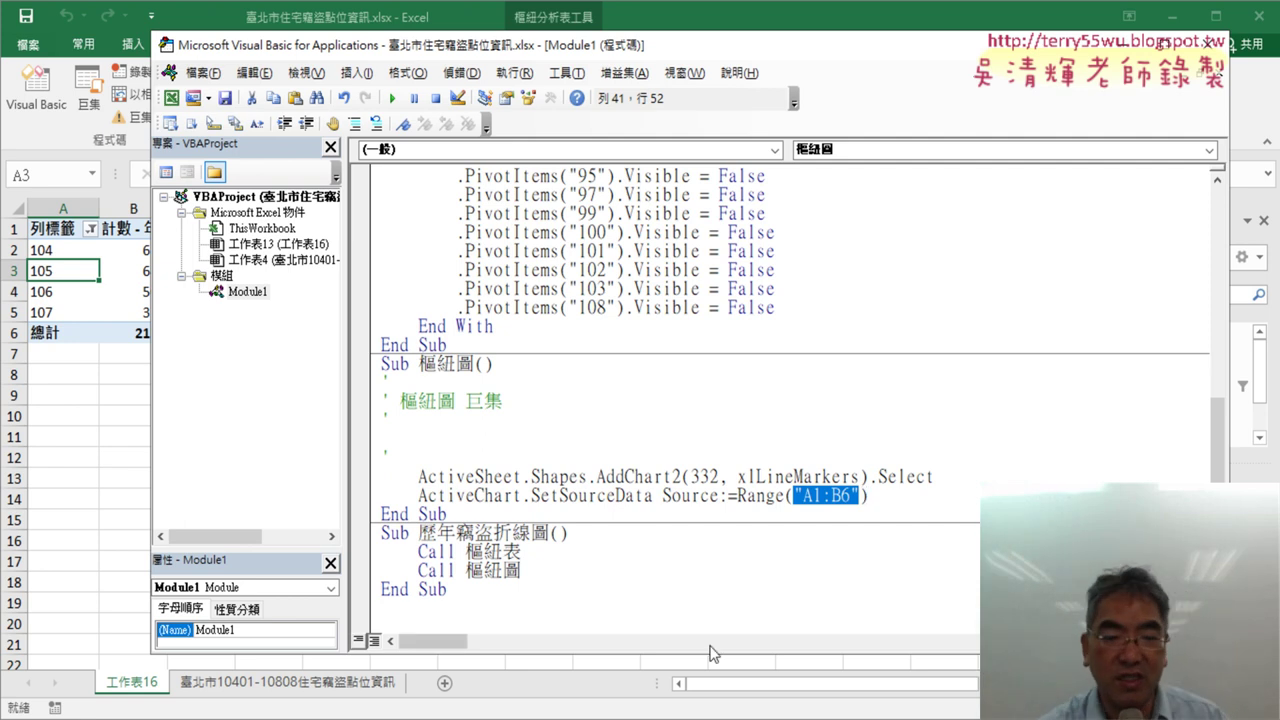
left_click_drag(446, 590, 381, 533)
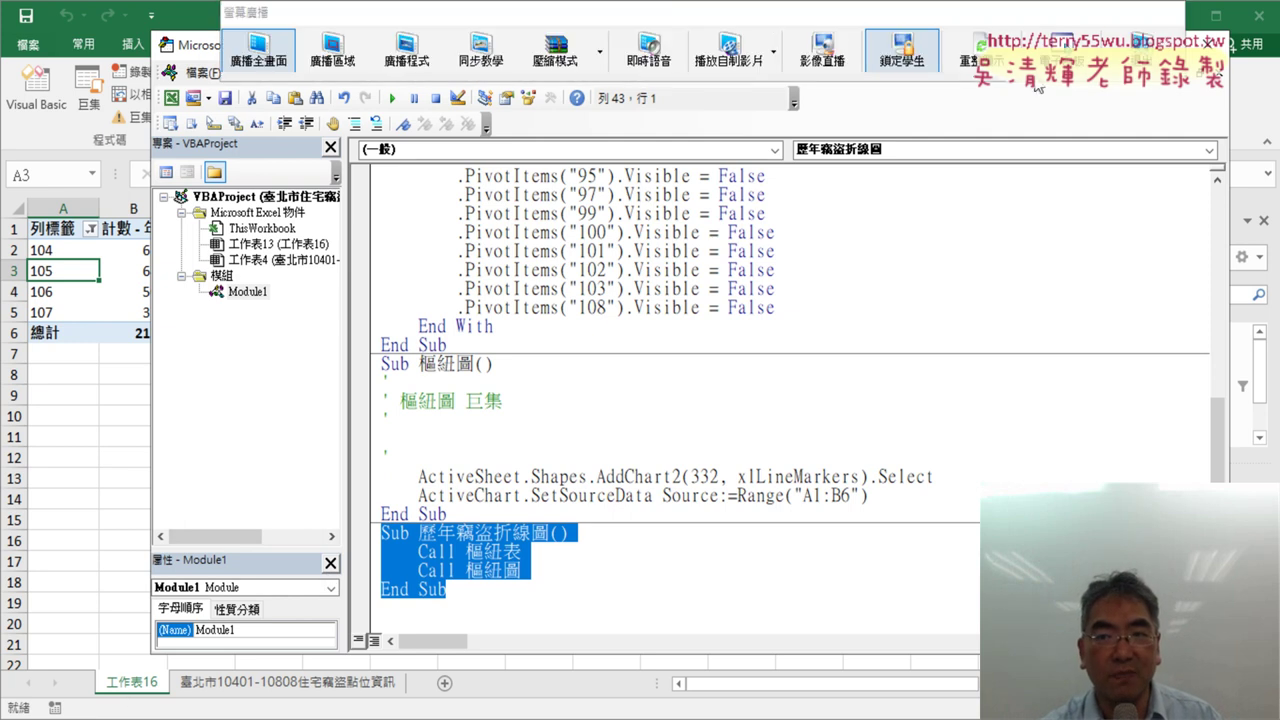
key("alt+Tab")
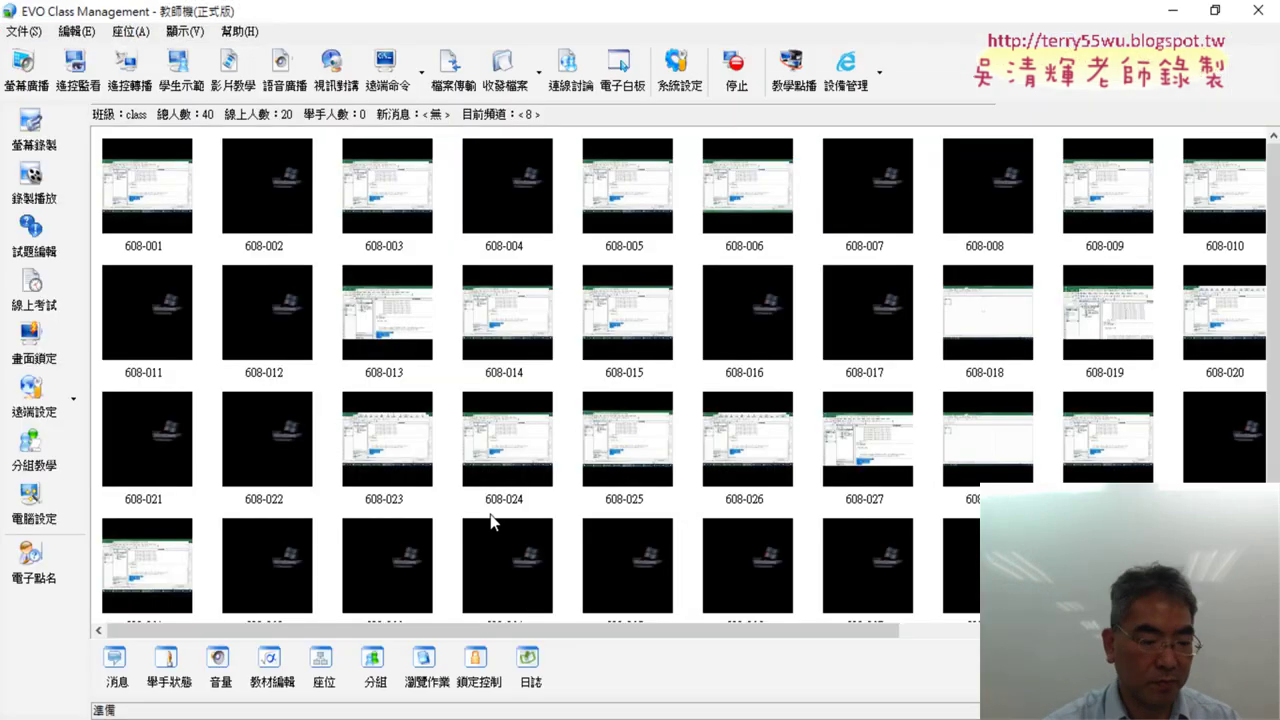